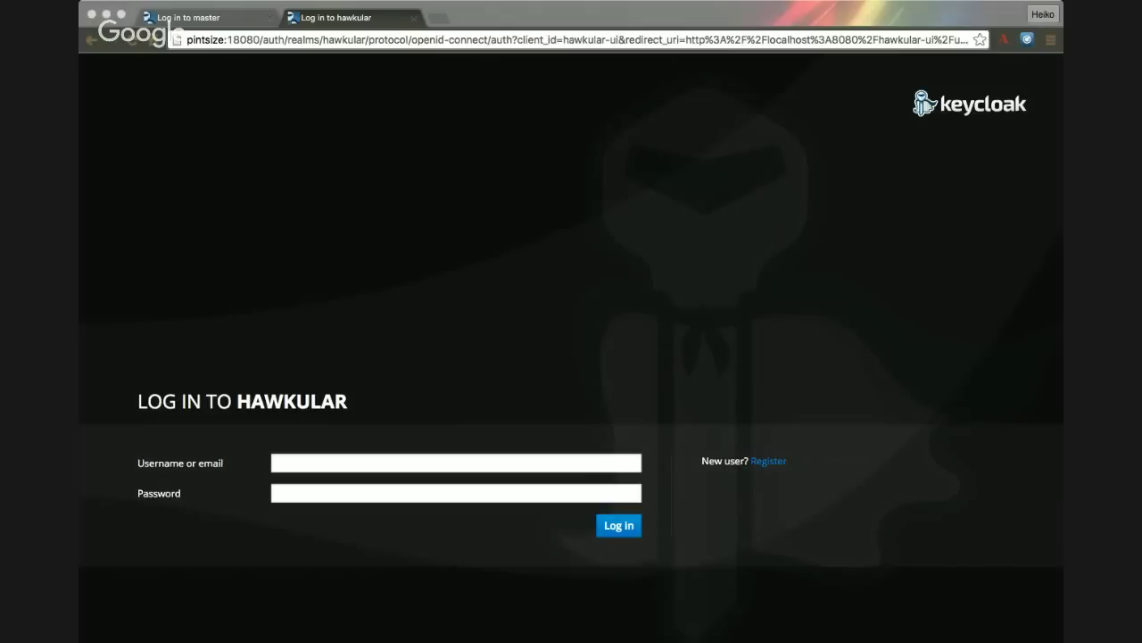
- Switch to the 'Log in to master' tab and strip the login parameters from its address
click(292, 211)
click(203, 18)
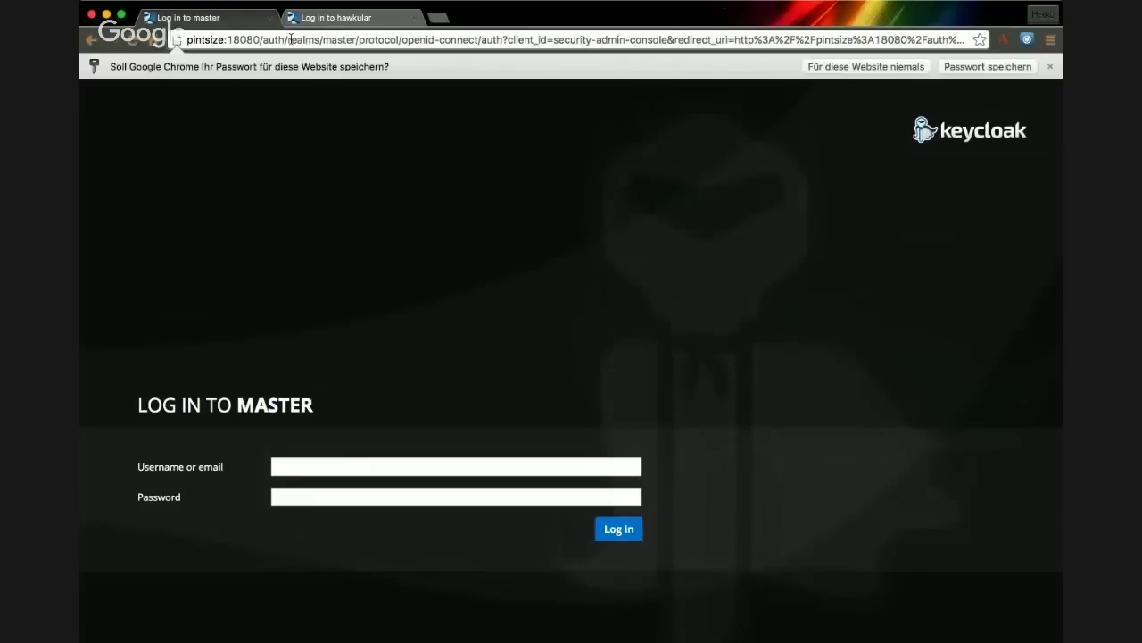
drag(359, 40, 977, 40)
key(BackSpace)
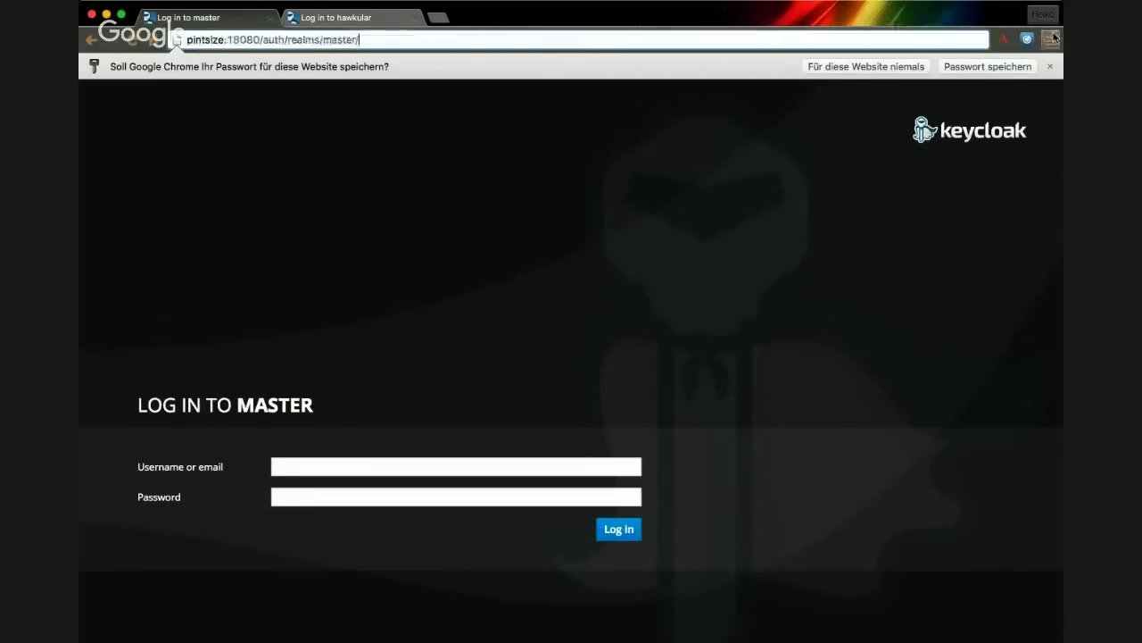
key(Return)
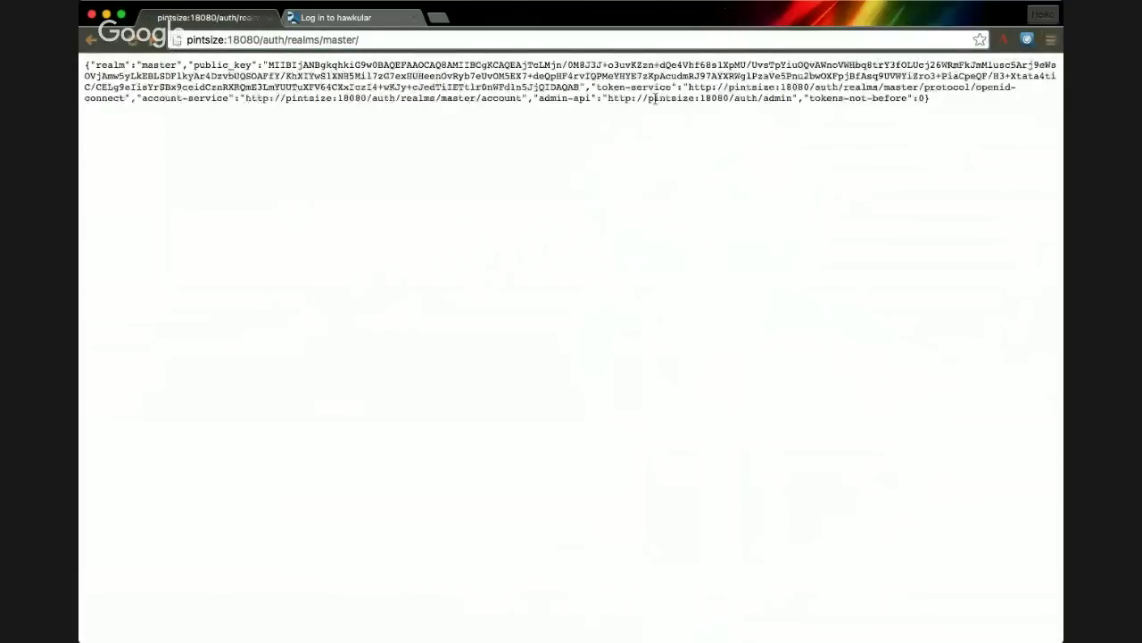
- Change the address to pintsize:18080/auth/admin to load the admin console login
click(443, 39)
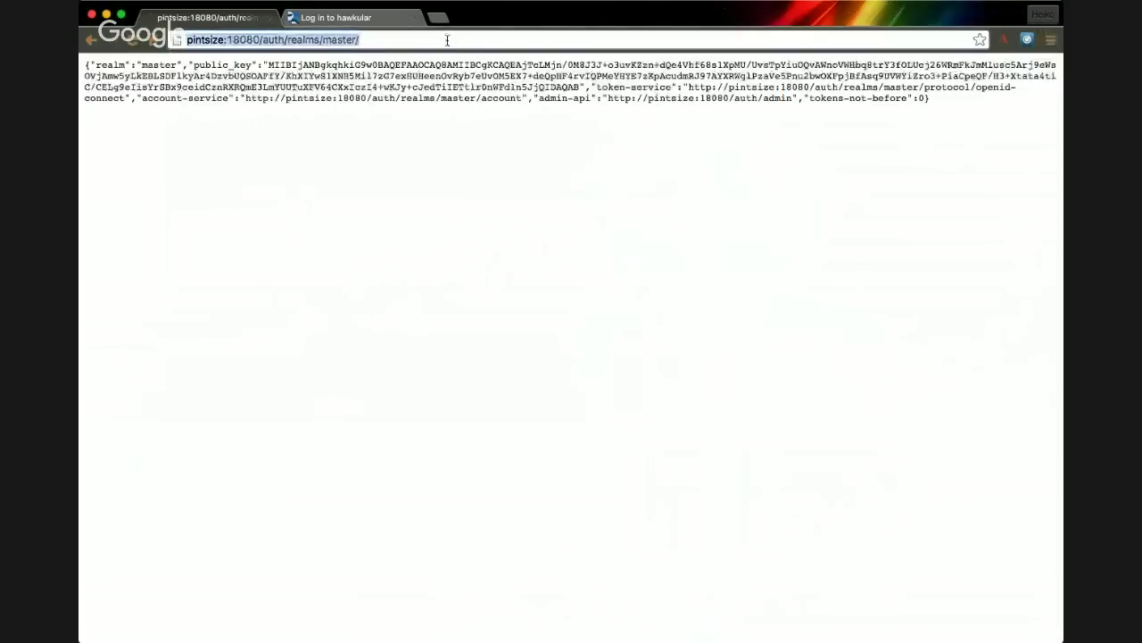
click(448, 43)
key(BackSpace)
key(BackSpace)
key(BackSpace)
key(BackSpace)
key(BackSpace)
key(BackSpace)
key(BackSpace)
key(BackSpace)
key(BackSpace)
key(BackSpace)
key(BackSpace)
key(BackSpace)
key(BackSpace)
key(BackSpace)
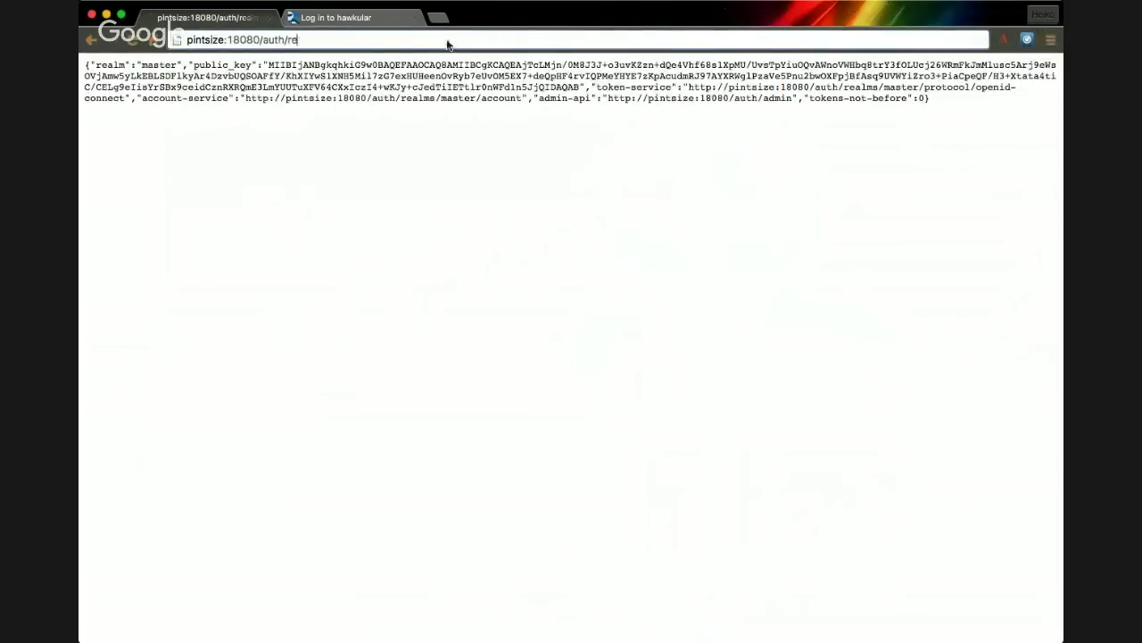
text(admin)
key(Return)
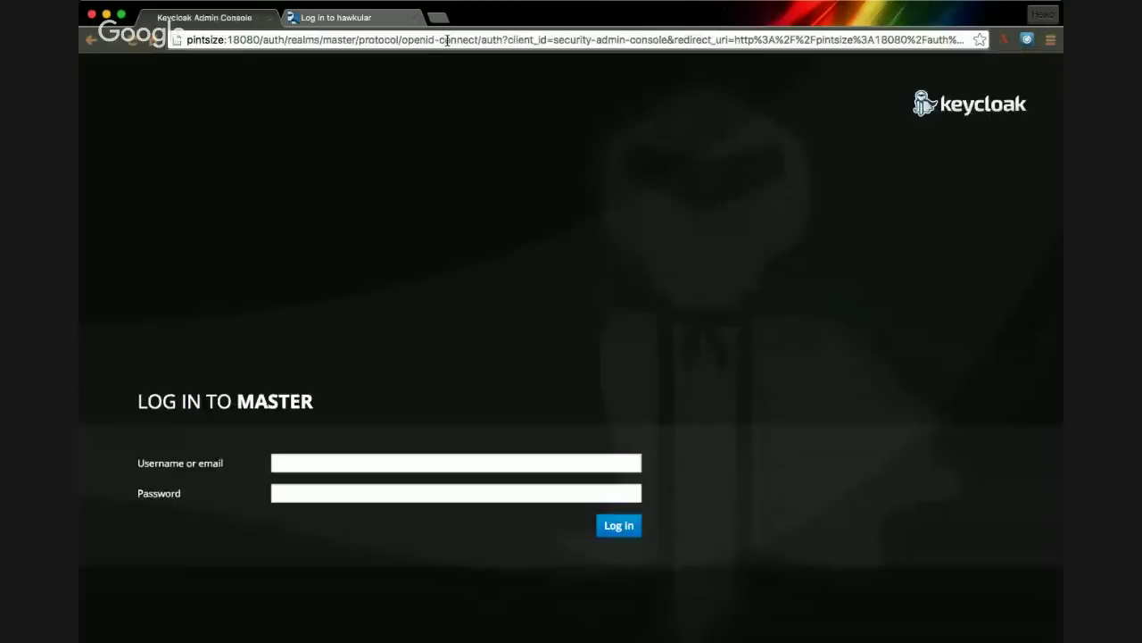
- Log in to the master realm with the admin account's username and password
text(admin)
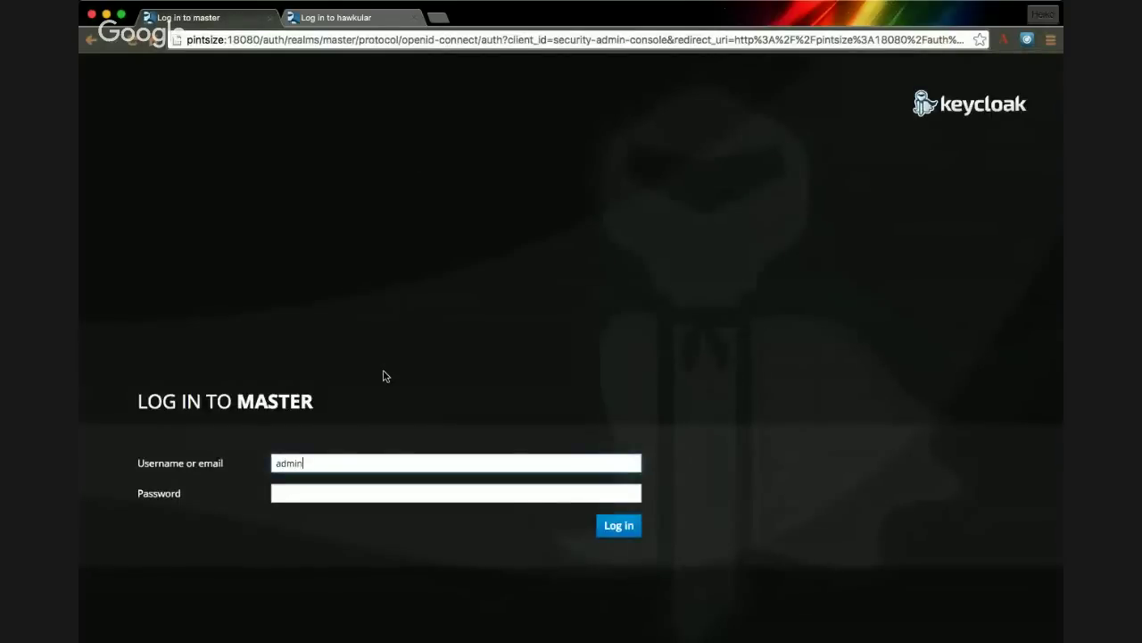
key(Tab)
text(admin)
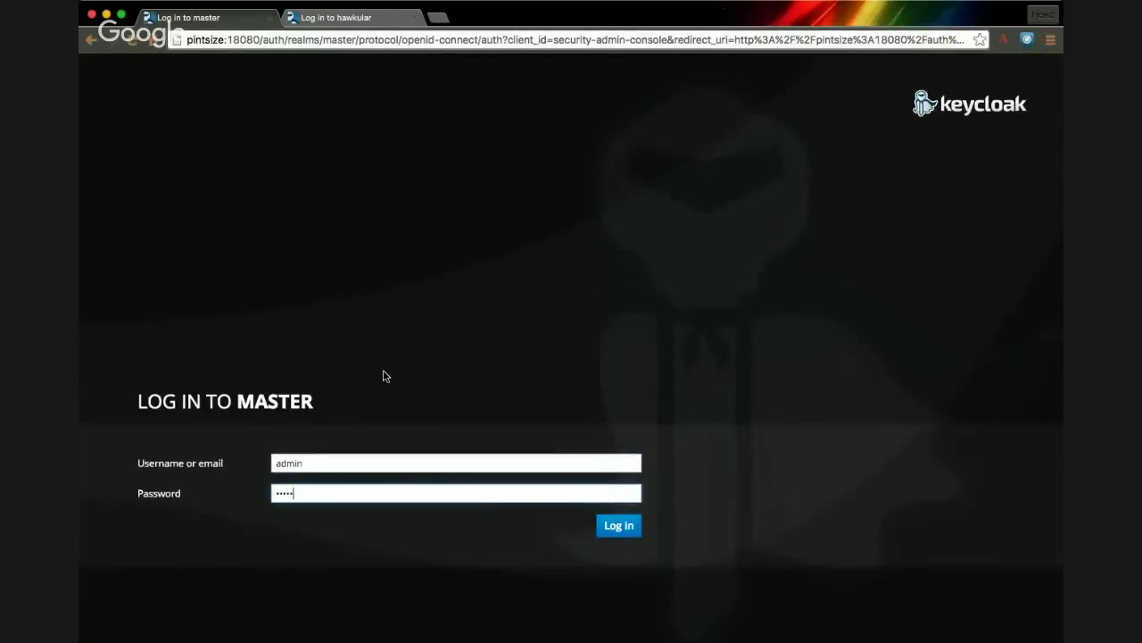
click(609, 528)
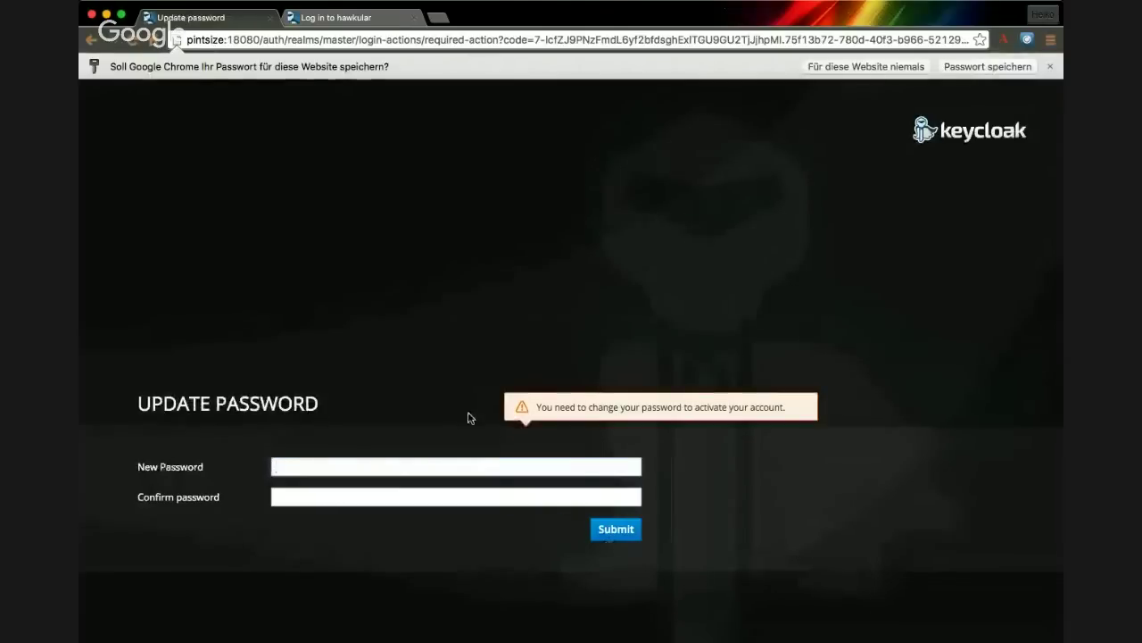
- Replace the temporary password by entering and confirming a new admin password
text(ad)
key(BackSpace)
key(BackSpace)
key(BackSpace)
text(admin)
key(Tab)
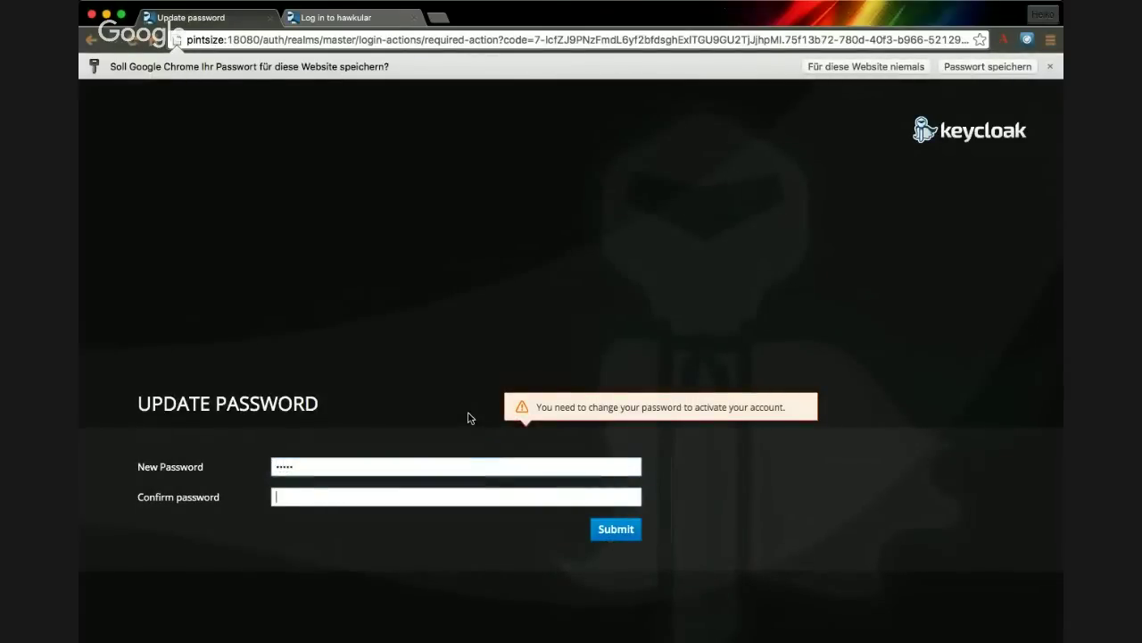
text(admin)
key(Return)
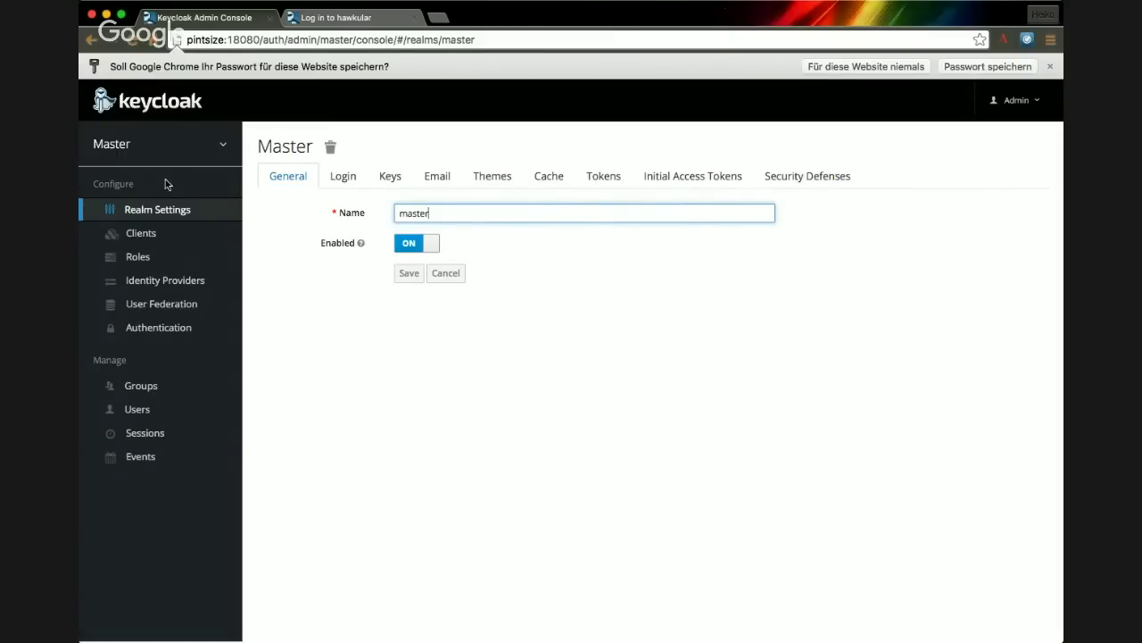
- Add a realm named hawkular by importing its realm file and creating it
mouse_move(141, 166)
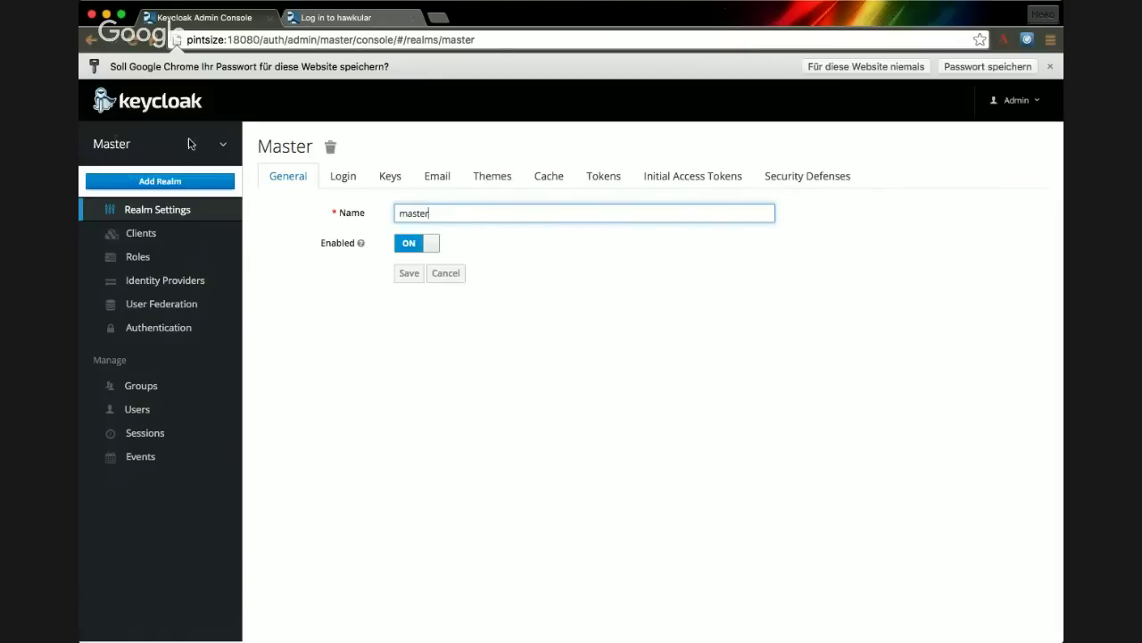
click(160, 183)
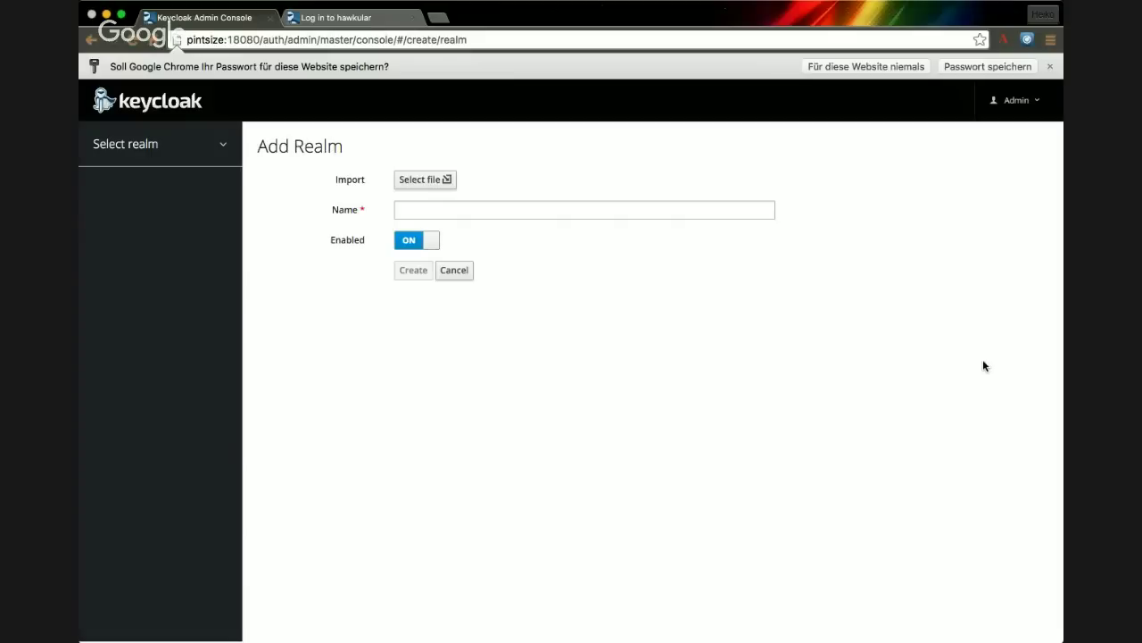
click(413, 270)
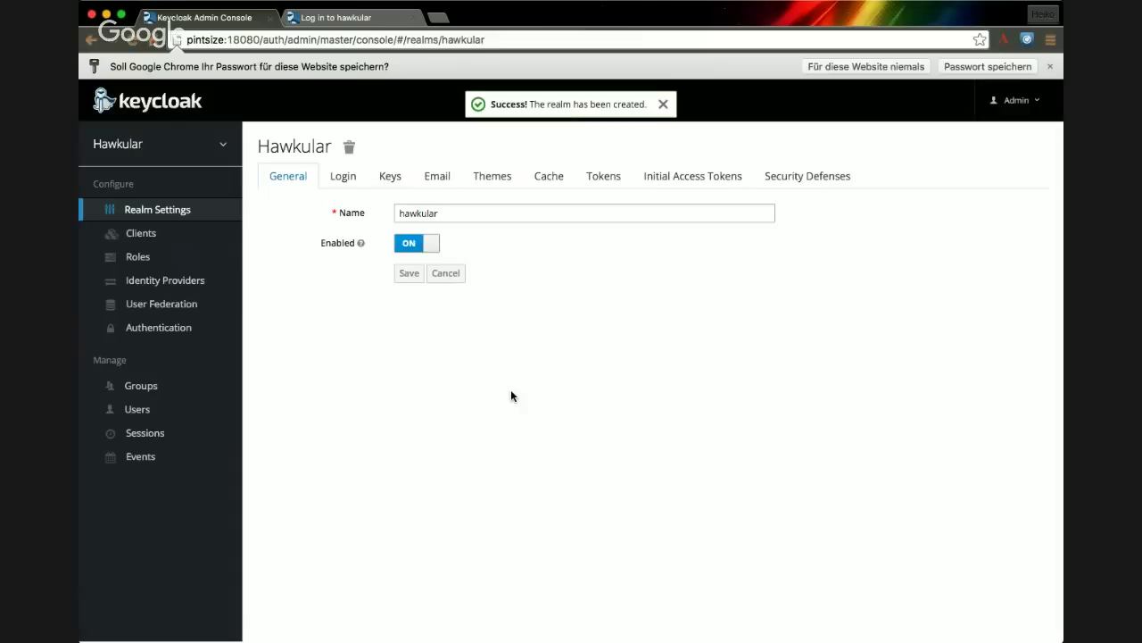
- View all users of the hawkular realm, showing its single imported user
click(124, 412)
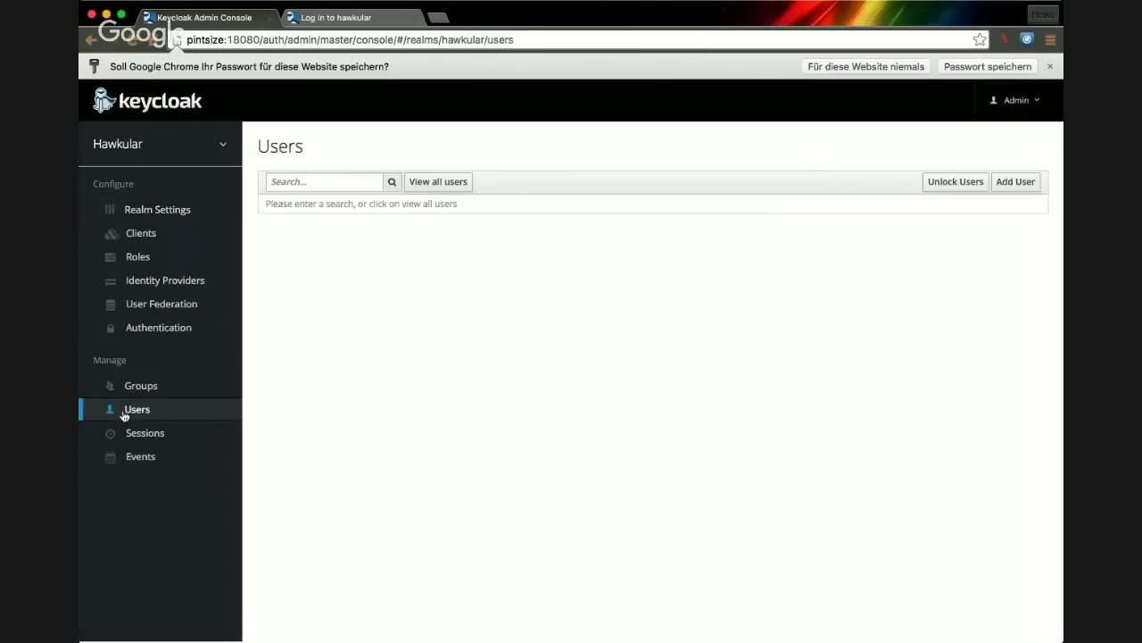
click(440, 184)
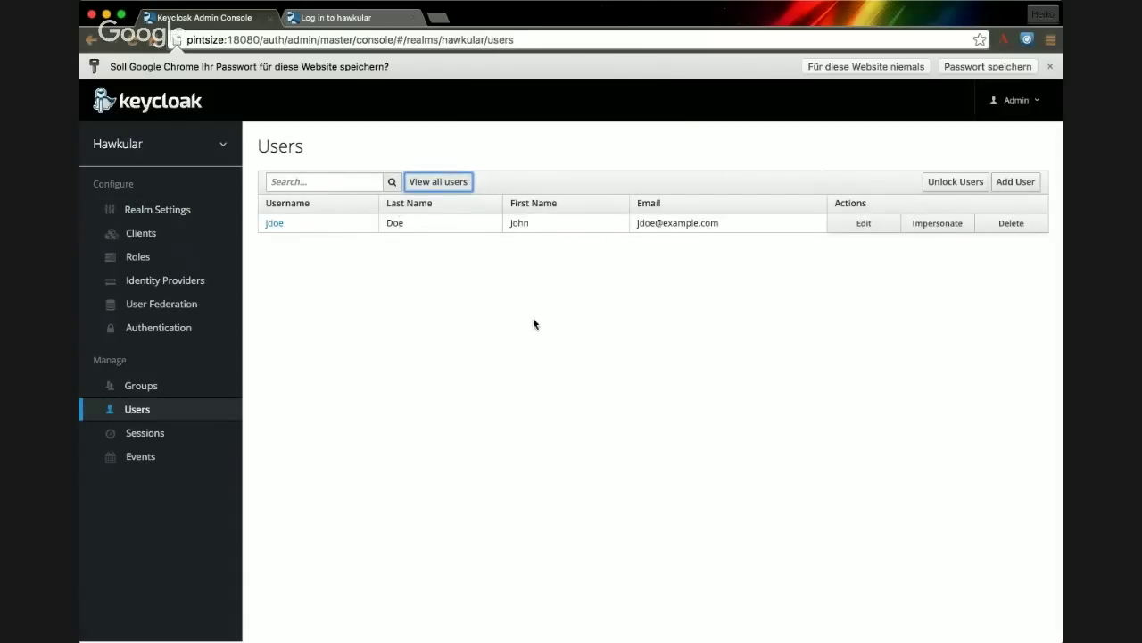
mouse_move(126, 152)
key(super+Tab)
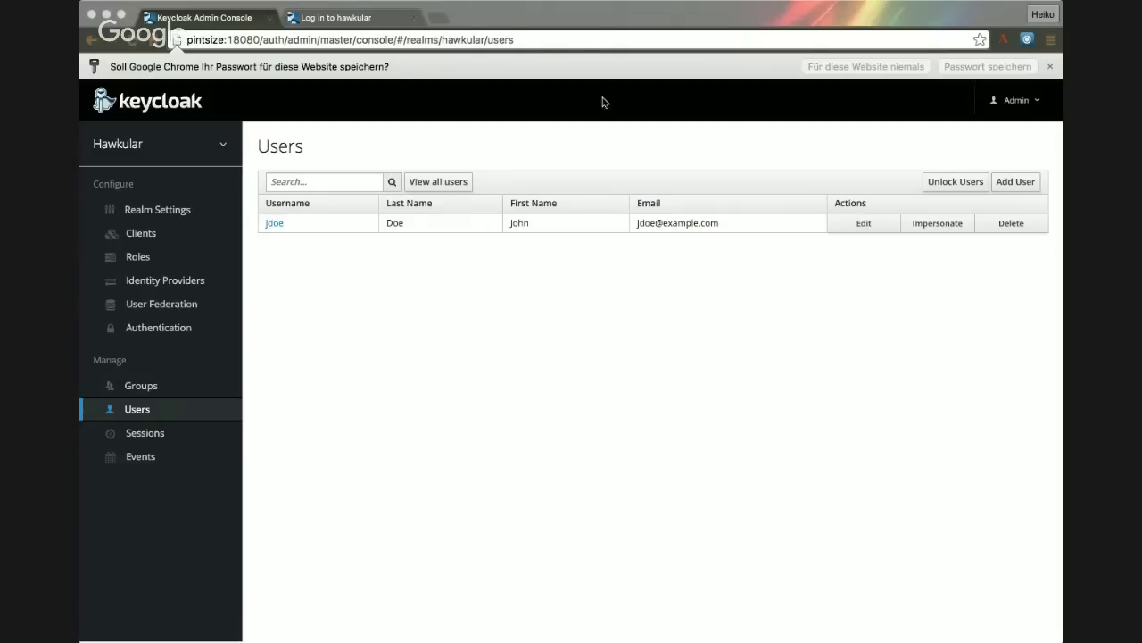
- Open the Hawkular realm settings and review its Login options and Themes choices
click(584, 18)
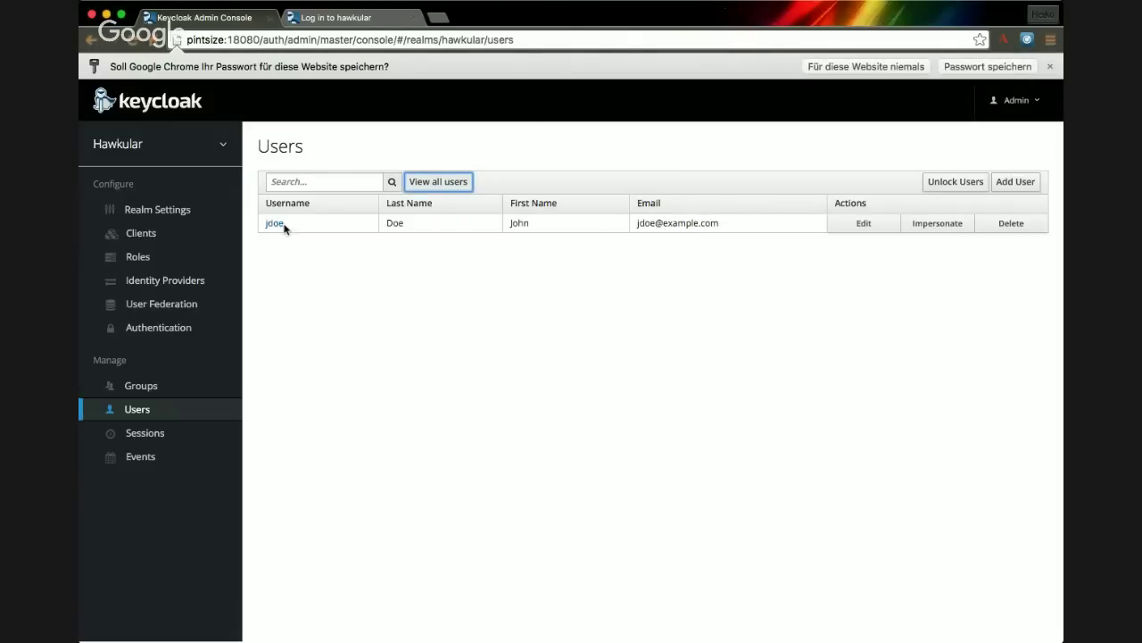
click(149, 157)
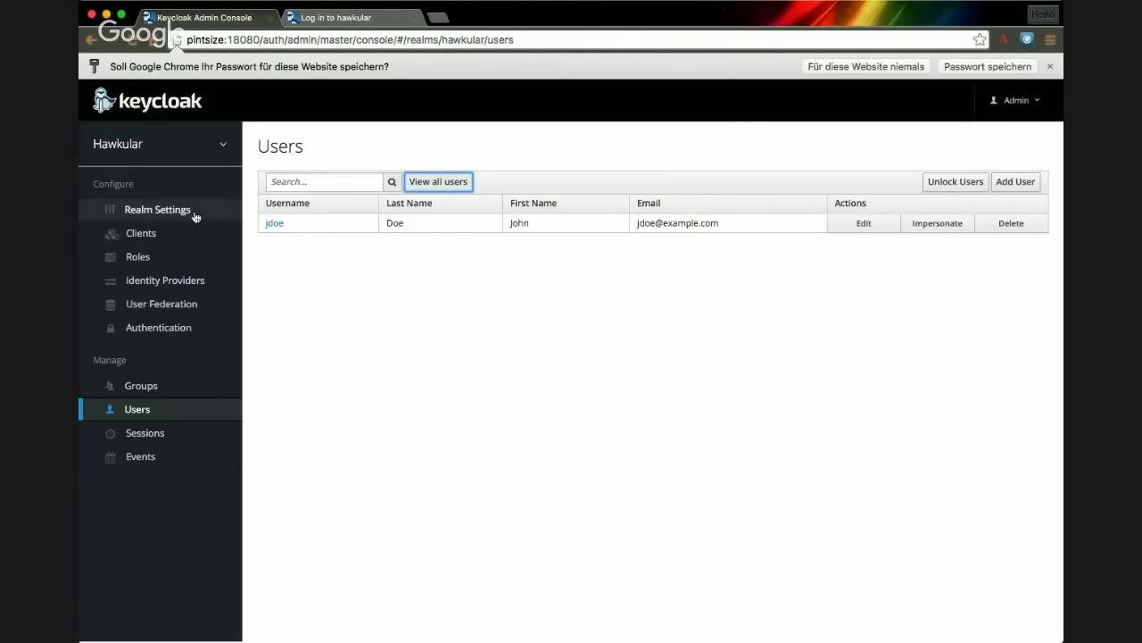
click(193, 216)
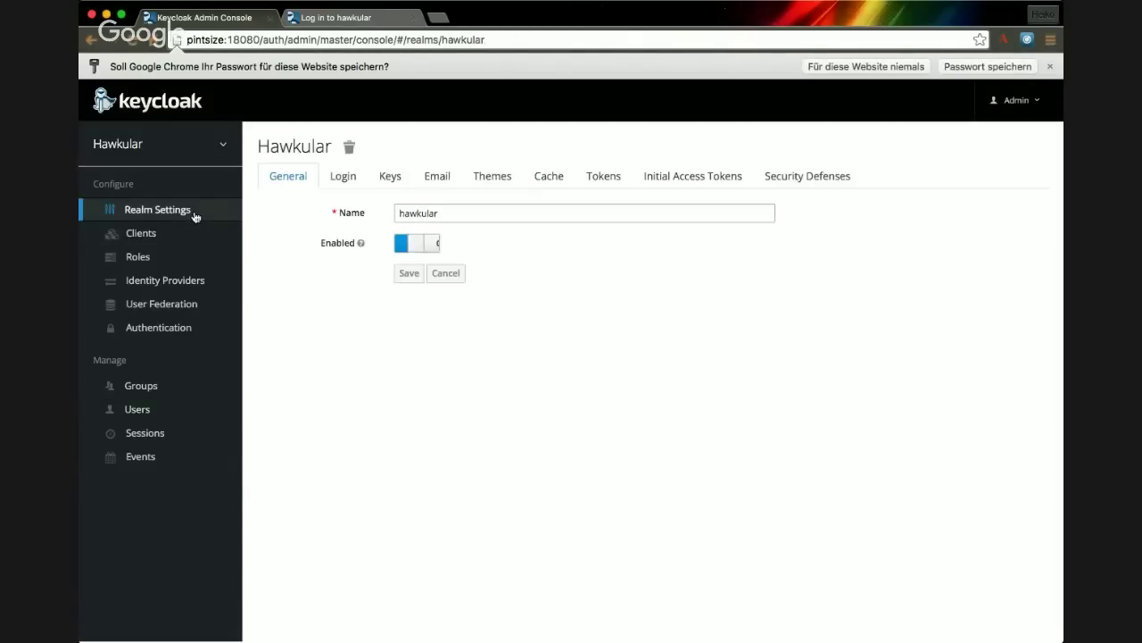
click(353, 177)
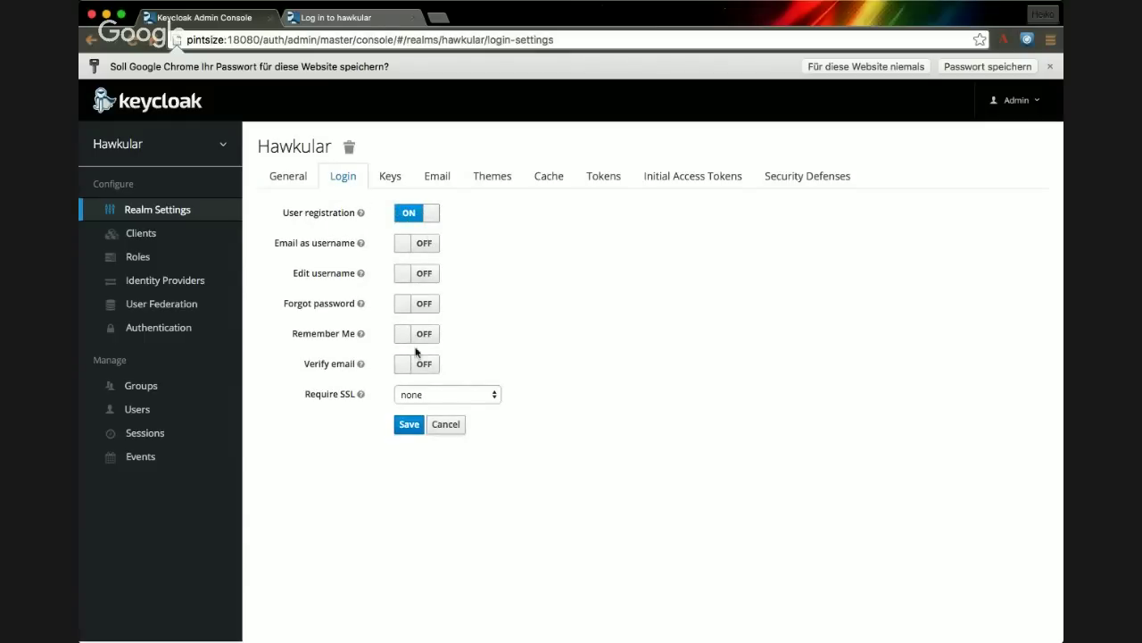
click(482, 177)
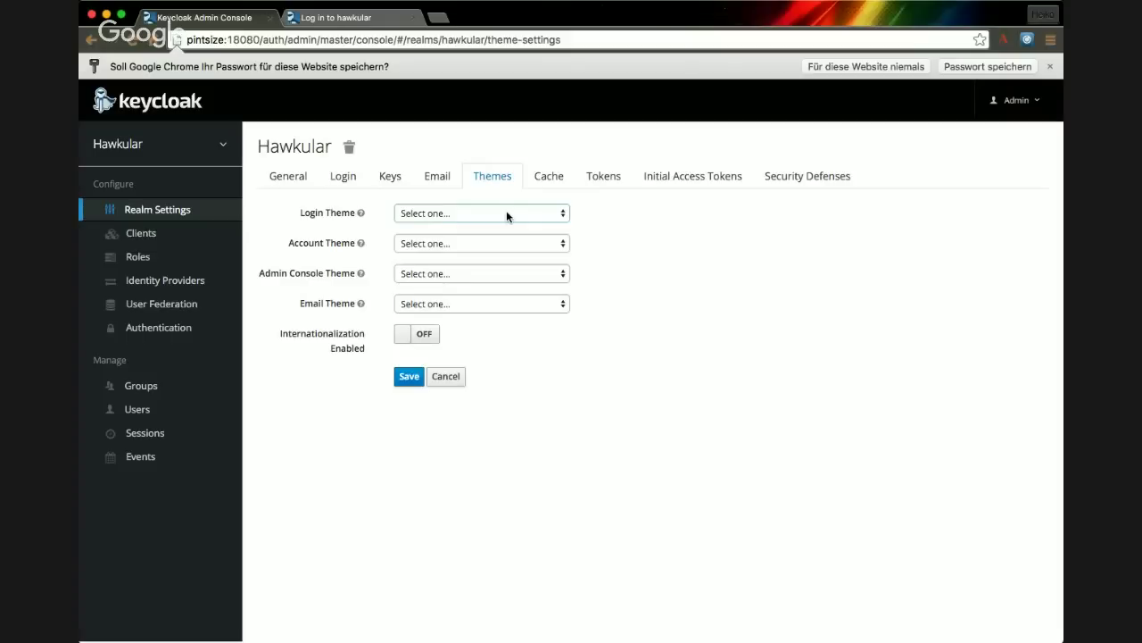
click(506, 224)
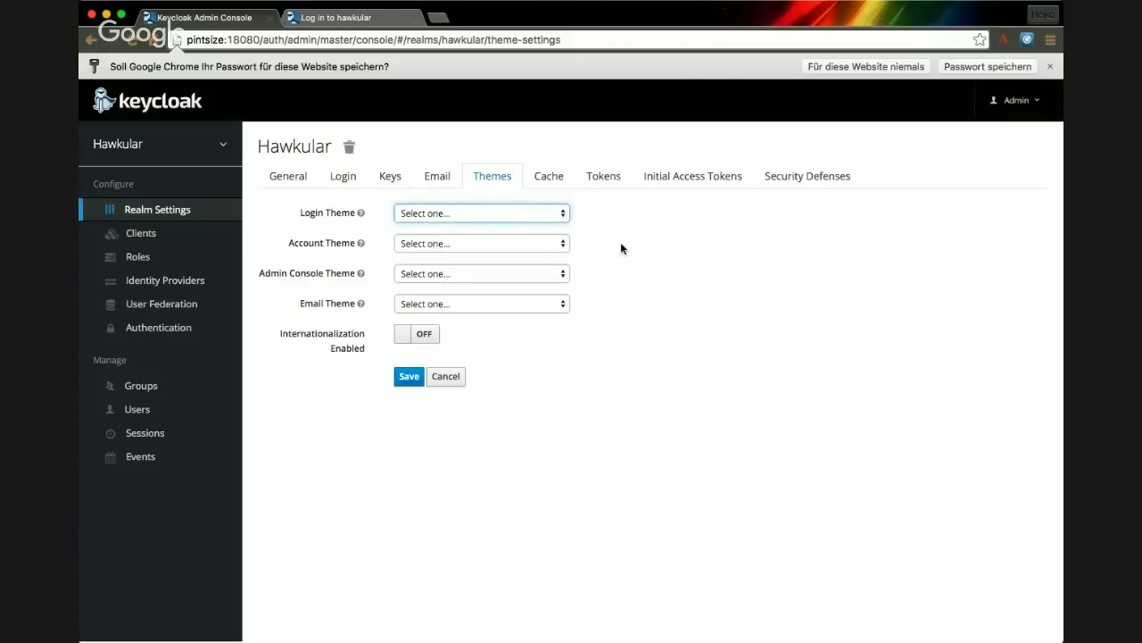
click(148, 238)
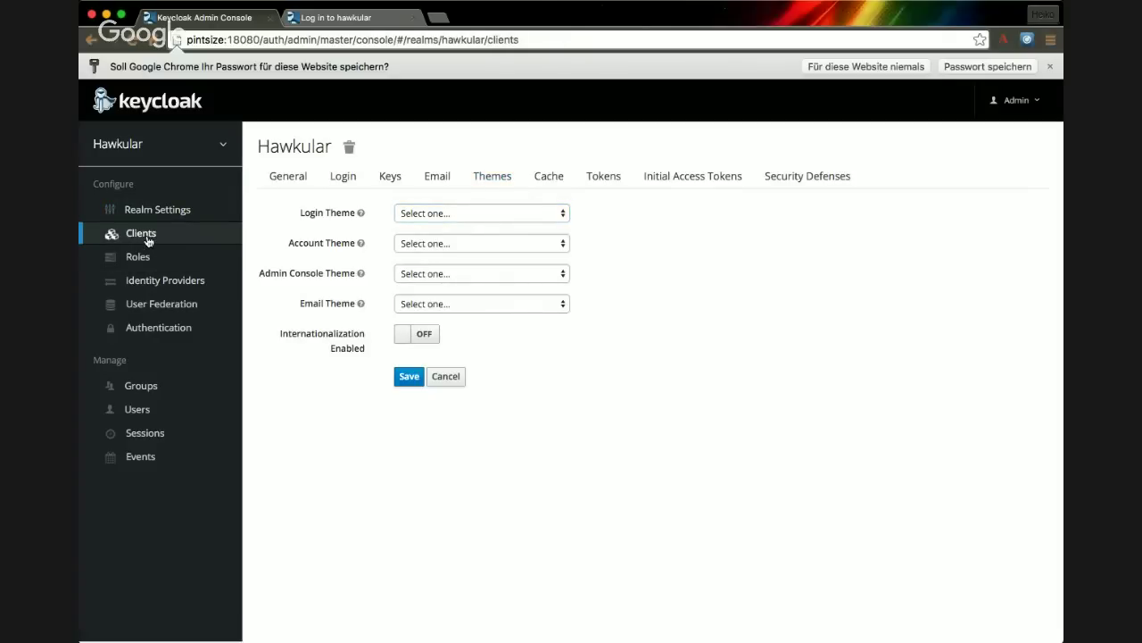
- Open the hawkular-ui client and scroll through its settings
click(301, 301)
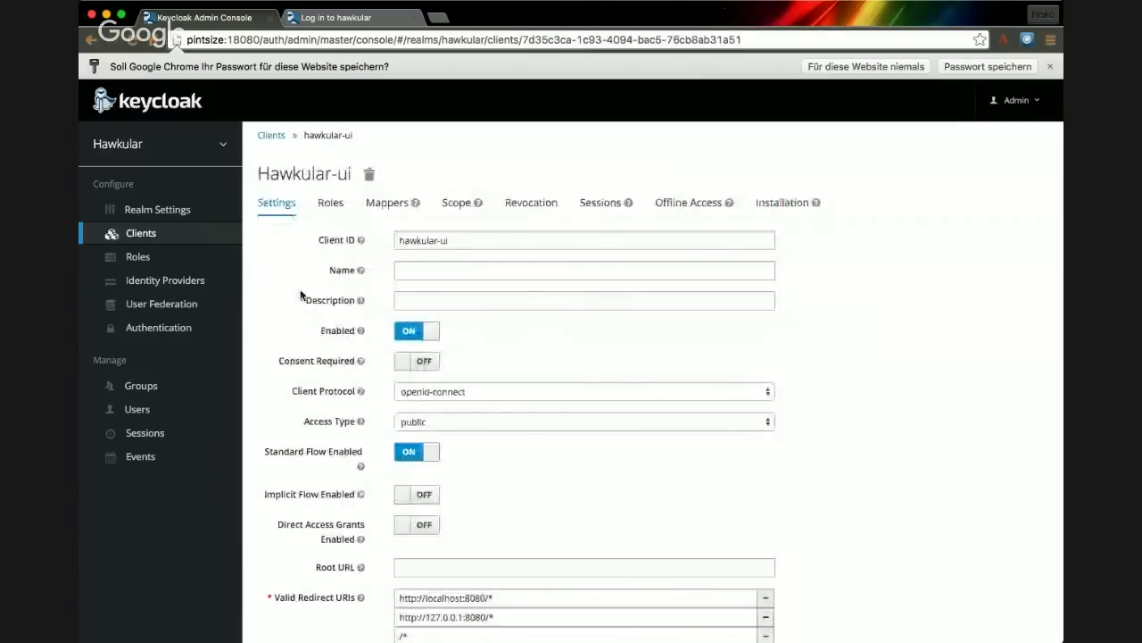
scroll(301, 294, down, 2)
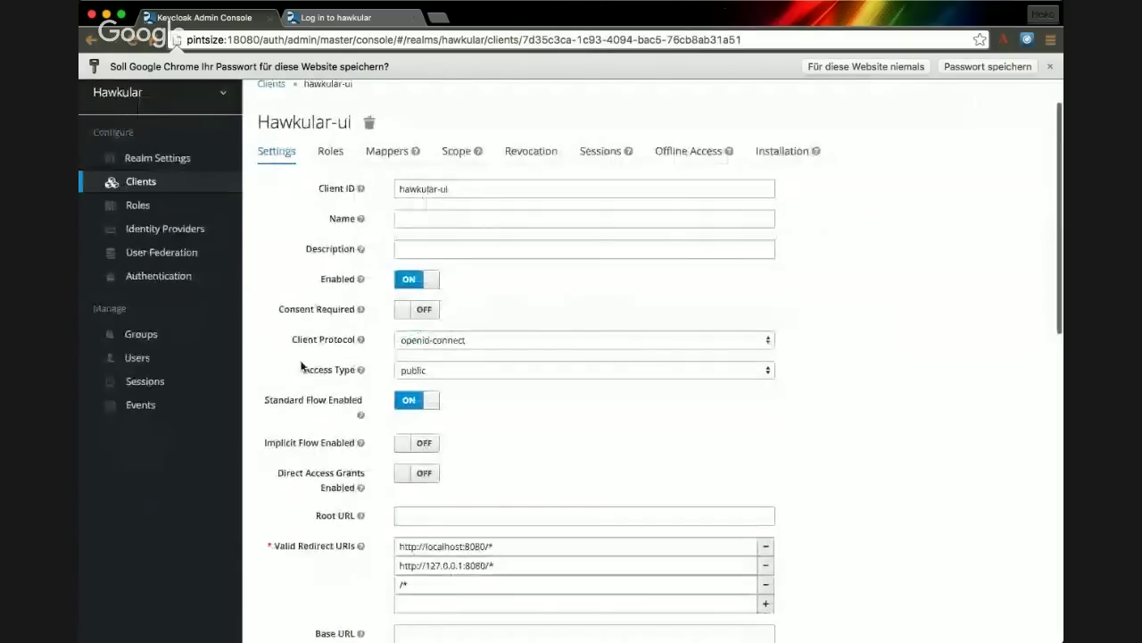
scroll(497, 286, down, 3)
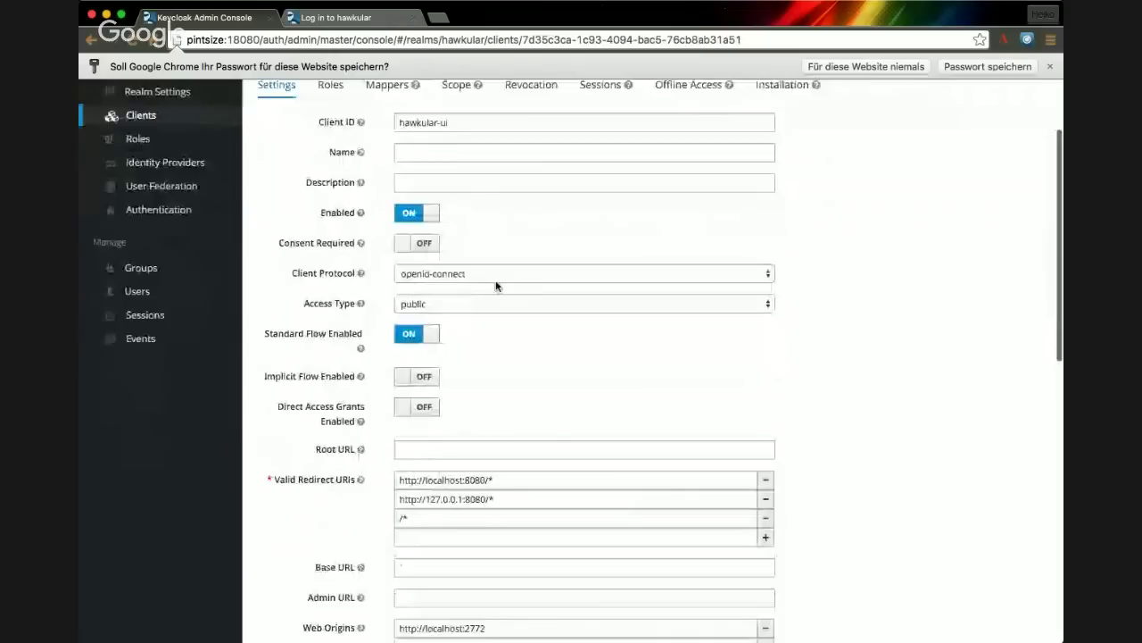
scroll(355, 306, down, 5)
scroll(402, 249, down, 4)
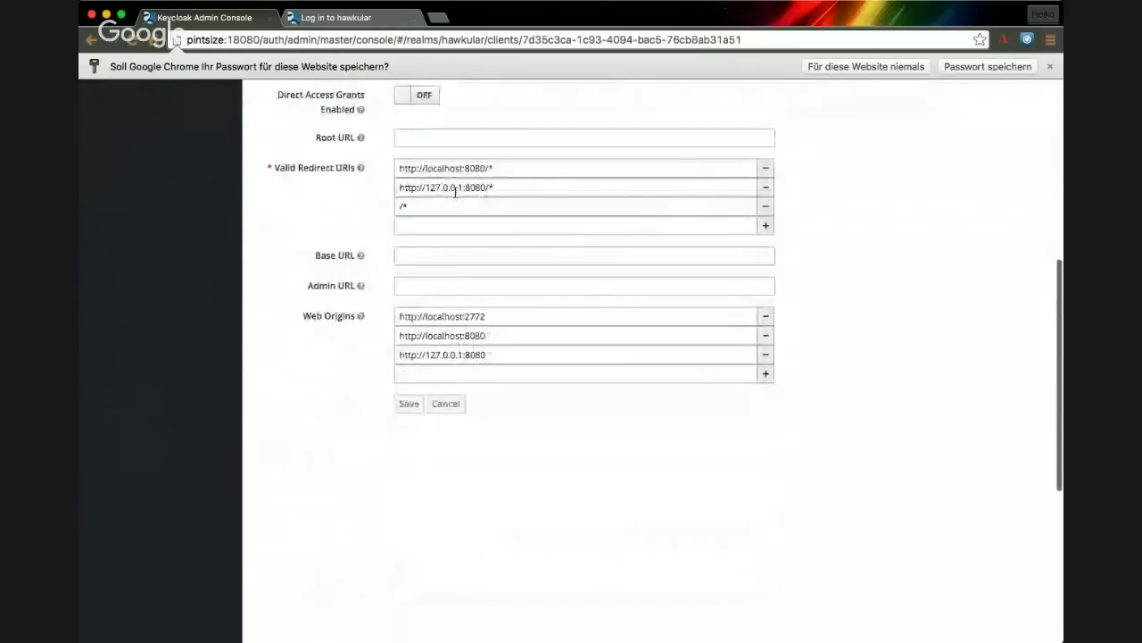
scroll(455, 192, up, 10)
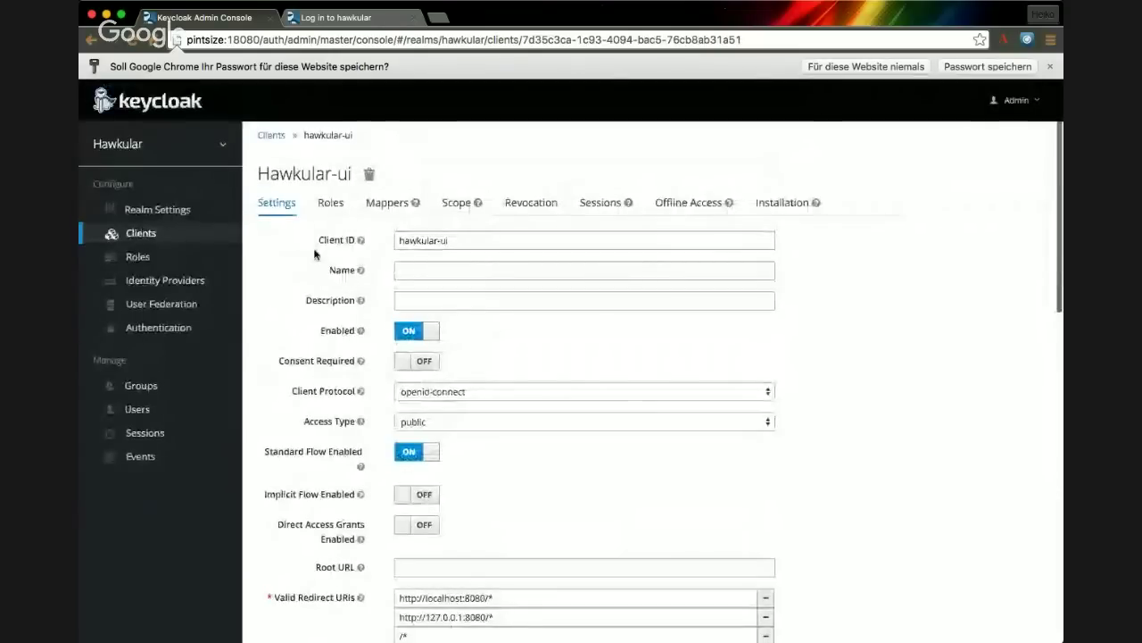
- Open hawkular-accounts-backend and review its Valid Redirect URIs and Web Origins
click(270, 134)
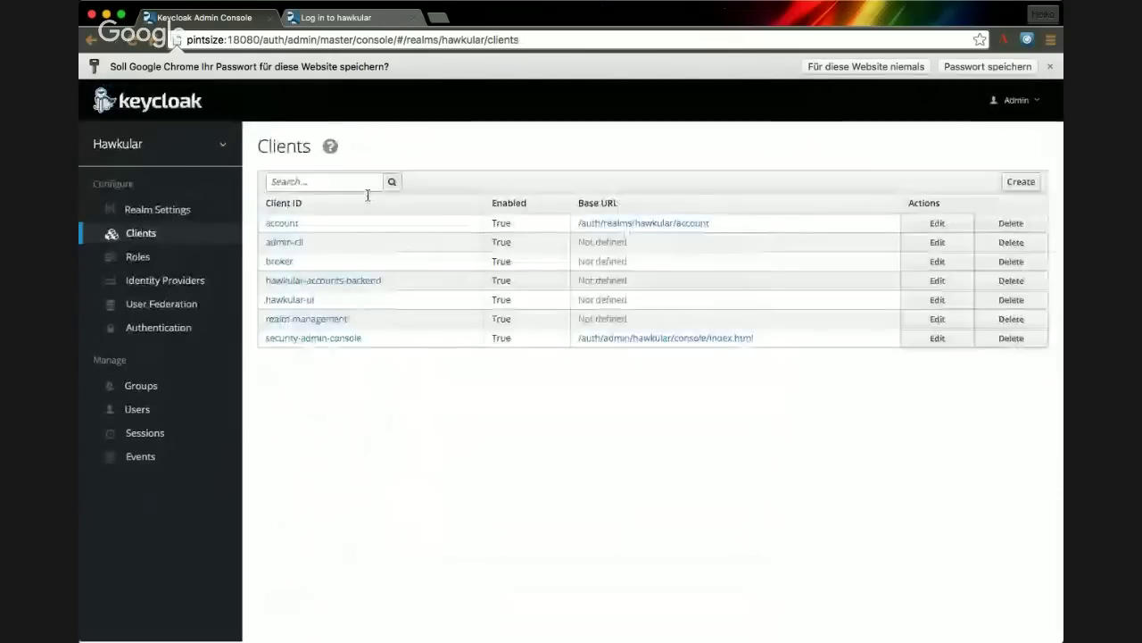
click(352, 282)
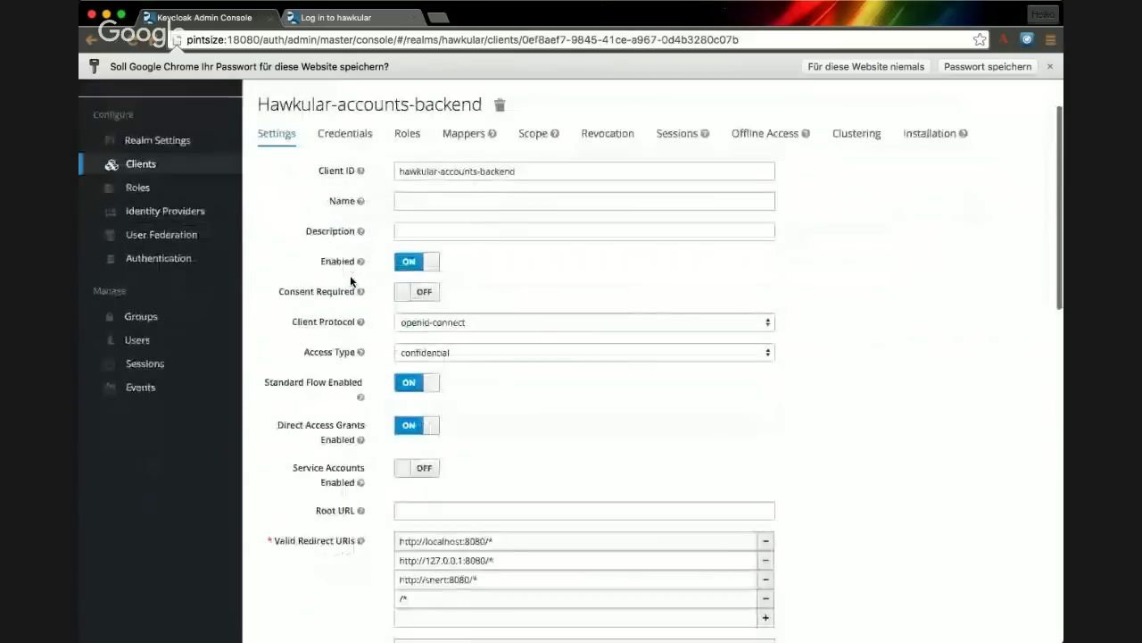
scroll(350, 282, down, 4)
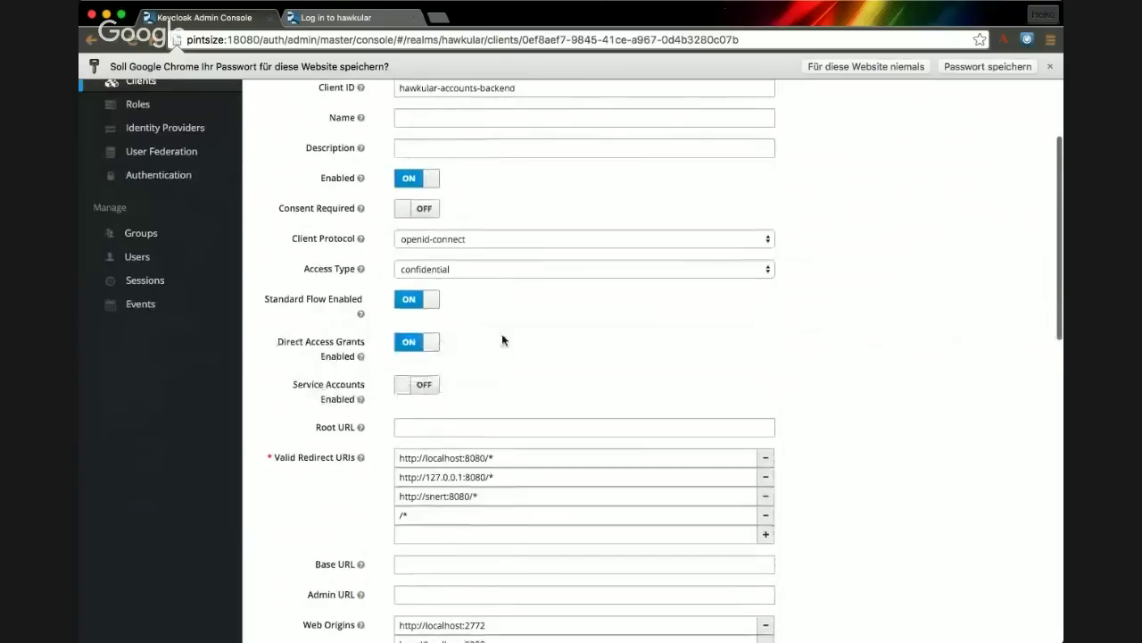
scroll(503, 340, down, 2)
scroll(435, 369, down, 2)
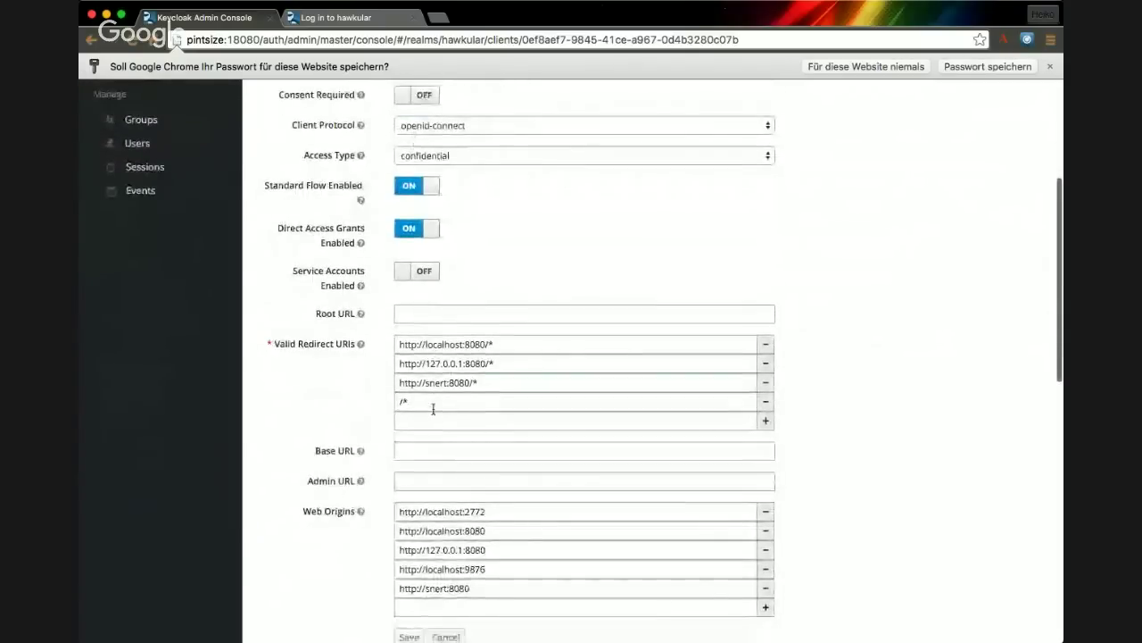
scroll(318, 340, up, 5)
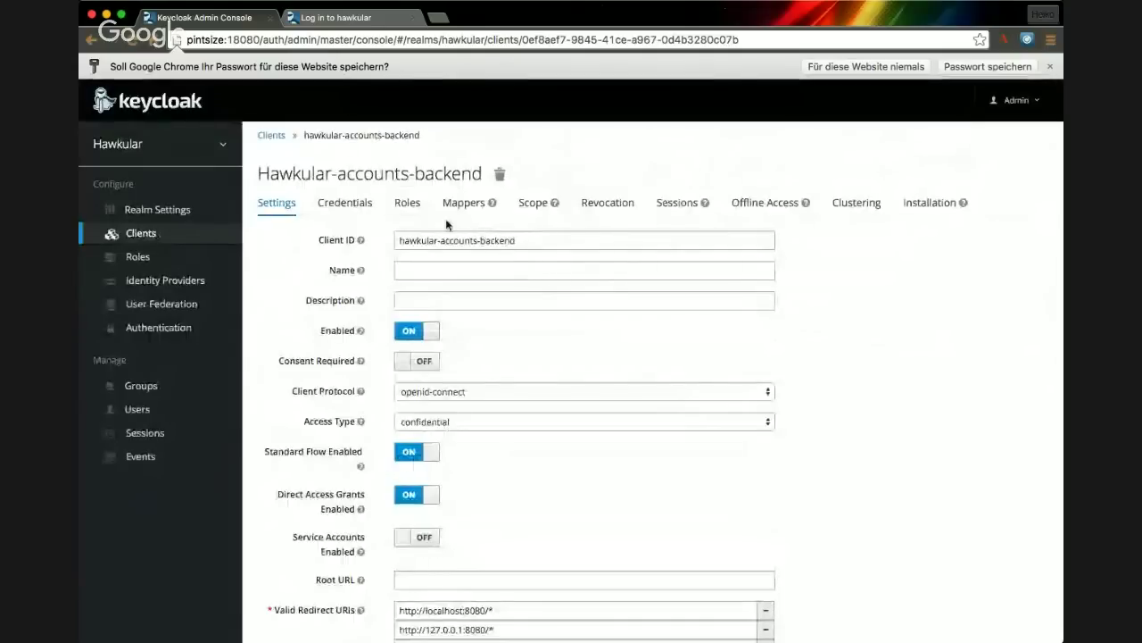
- Add a user with a username, autofilled email and names, Email verified ON, and save
click(136, 411)
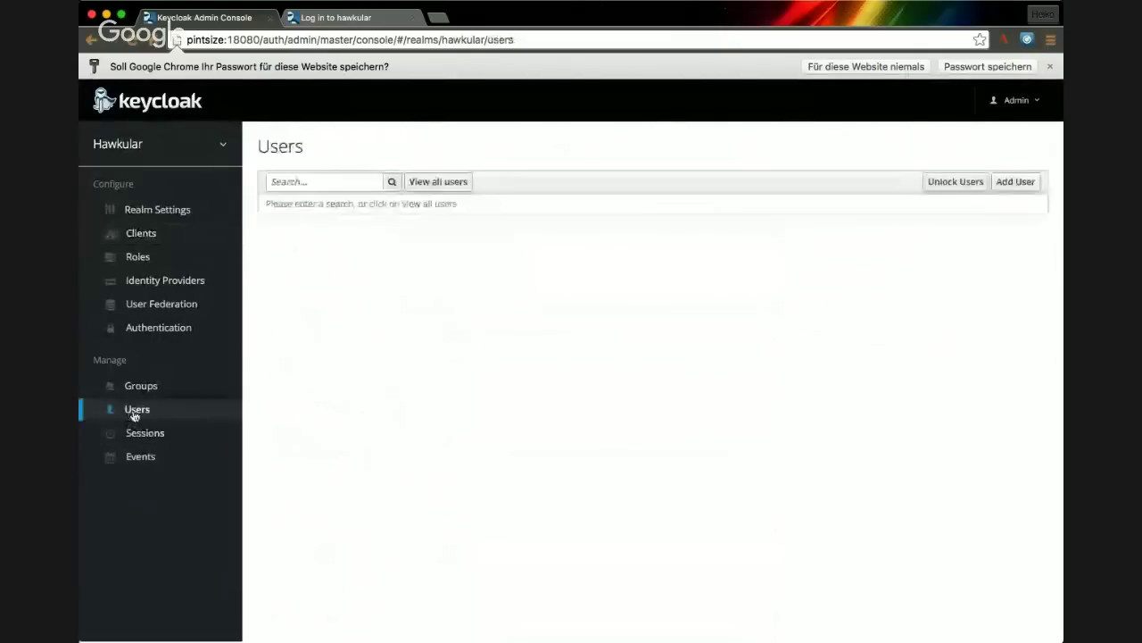
click(1016, 182)
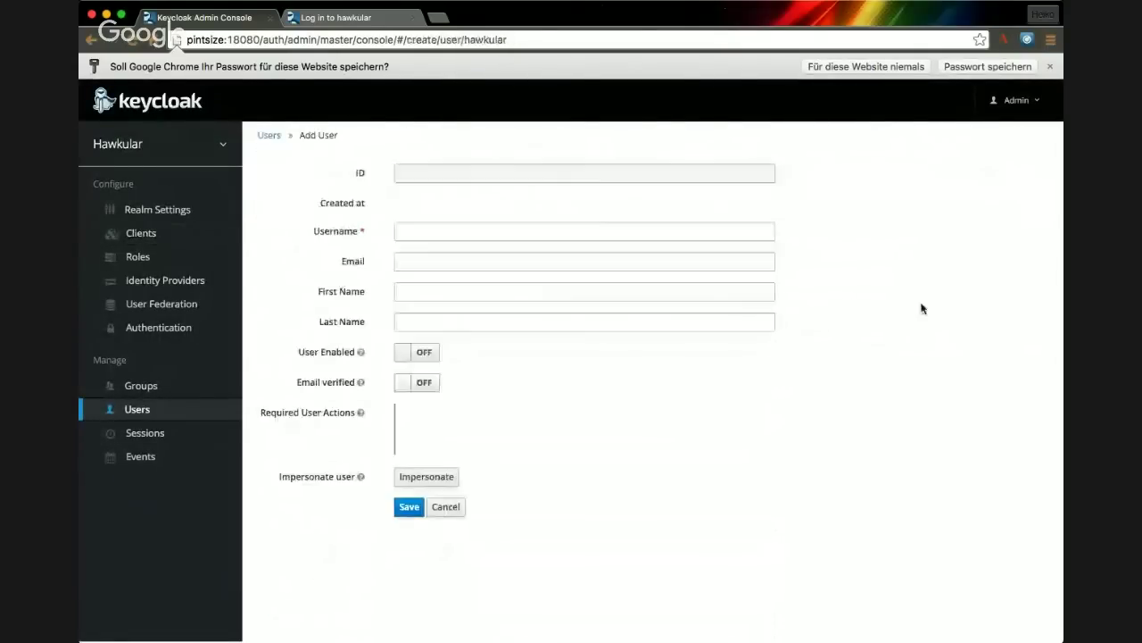
click(512, 259)
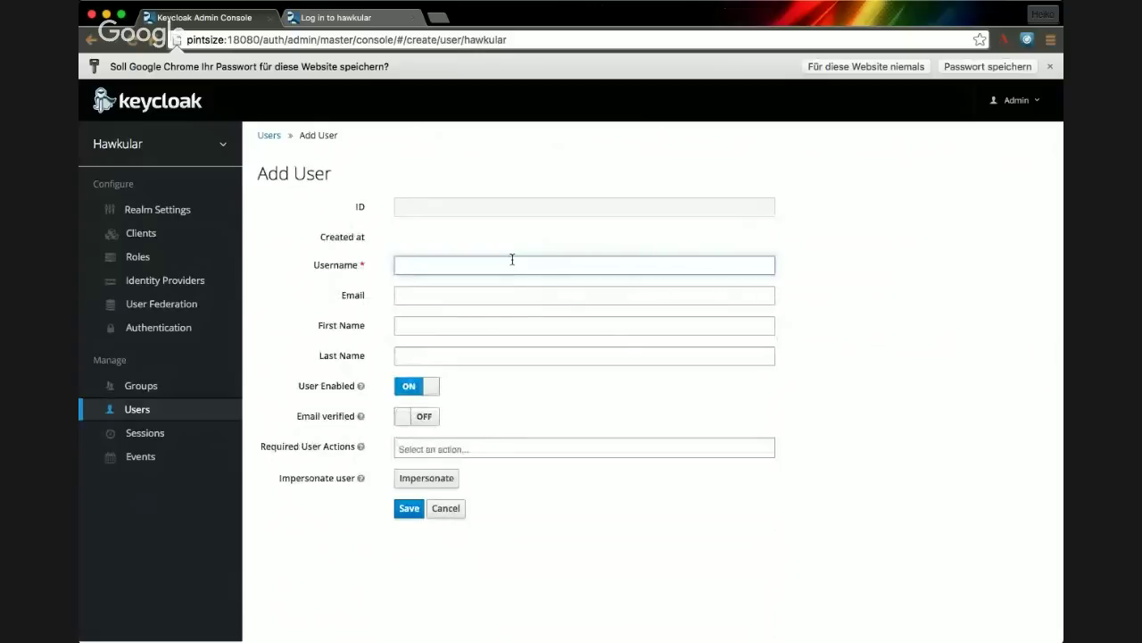
text(hwr)
key(Tab)
text(hw)
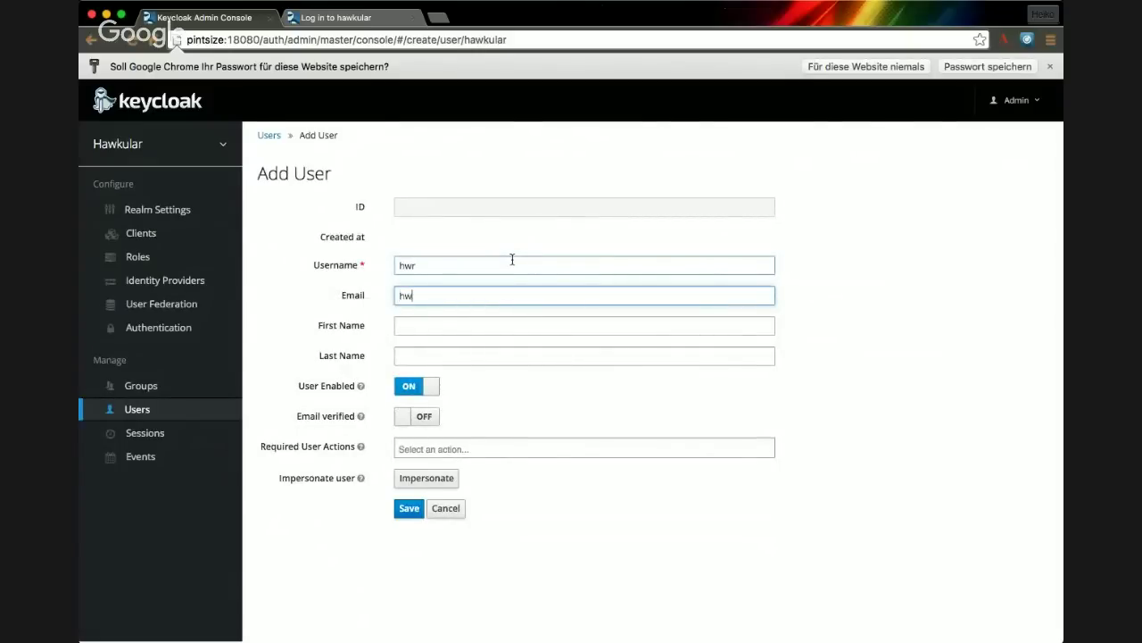
key(Down)
key(Return)
key(Tab)
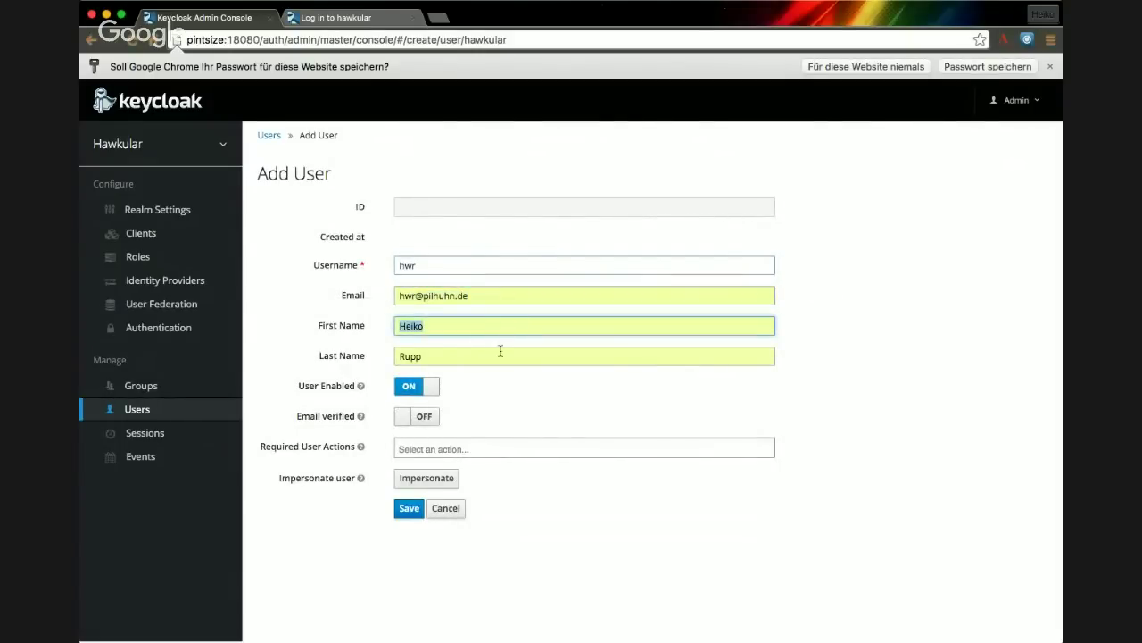
click(406, 419)
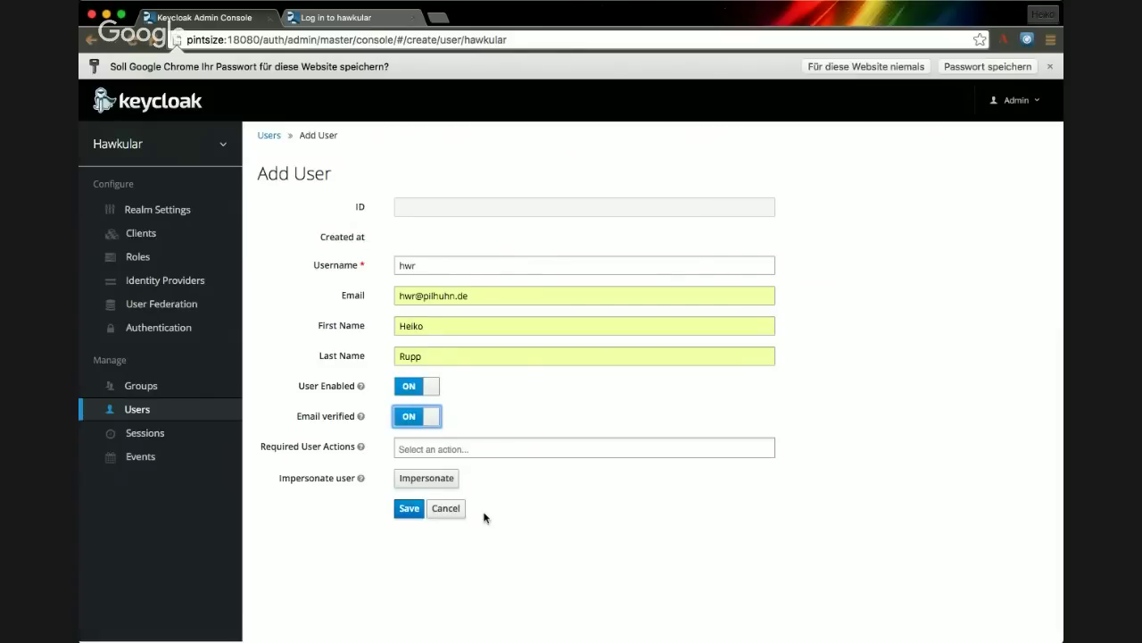
click(410, 511)
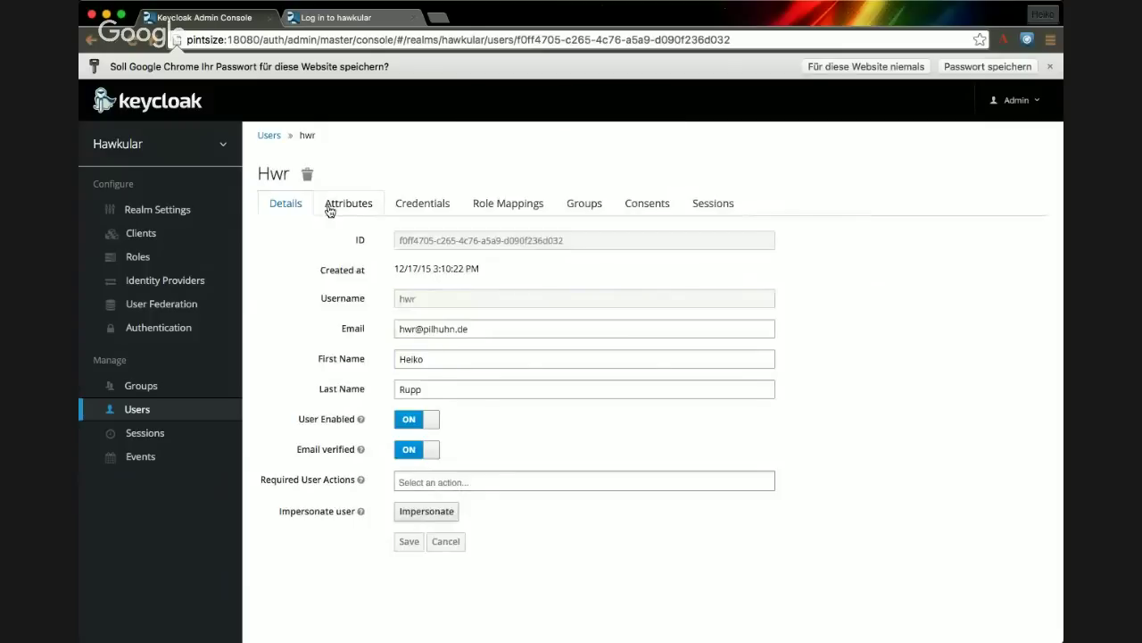
- Set the user's password on the Credentials tab with Temporary OFF and confirm the change
click(426, 207)
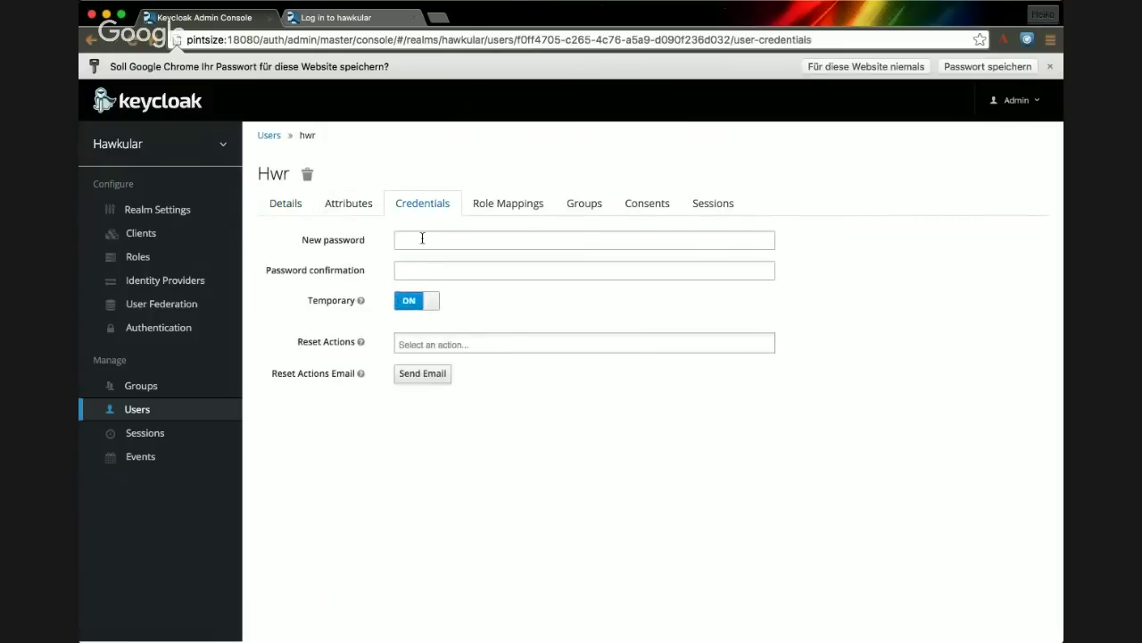
click(422, 238)
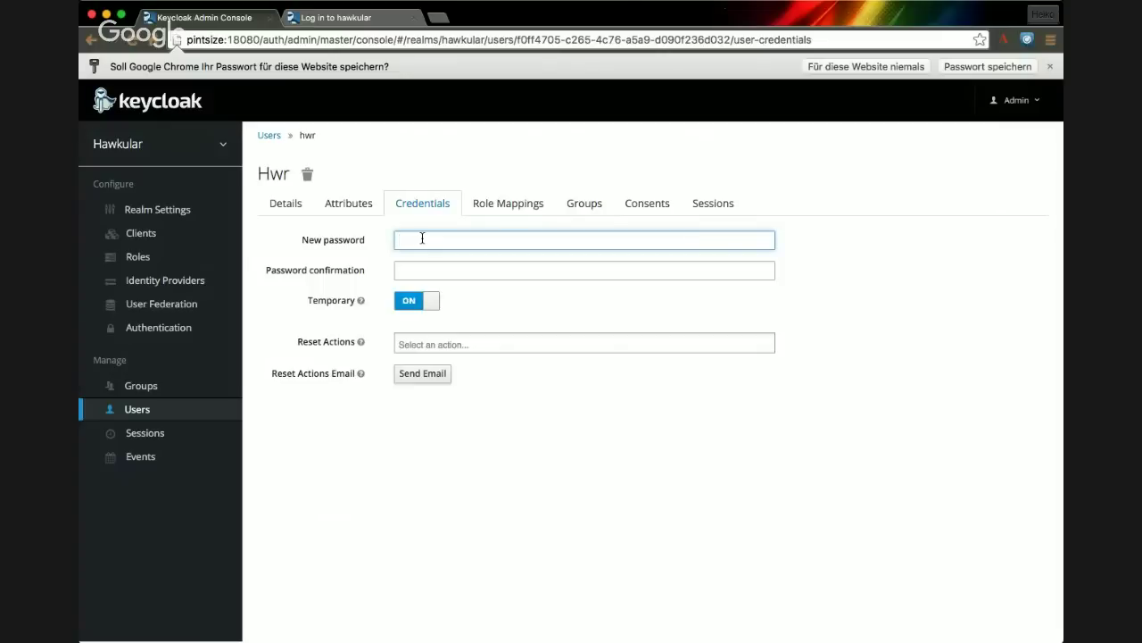
text(hawkular)
key(Tab)
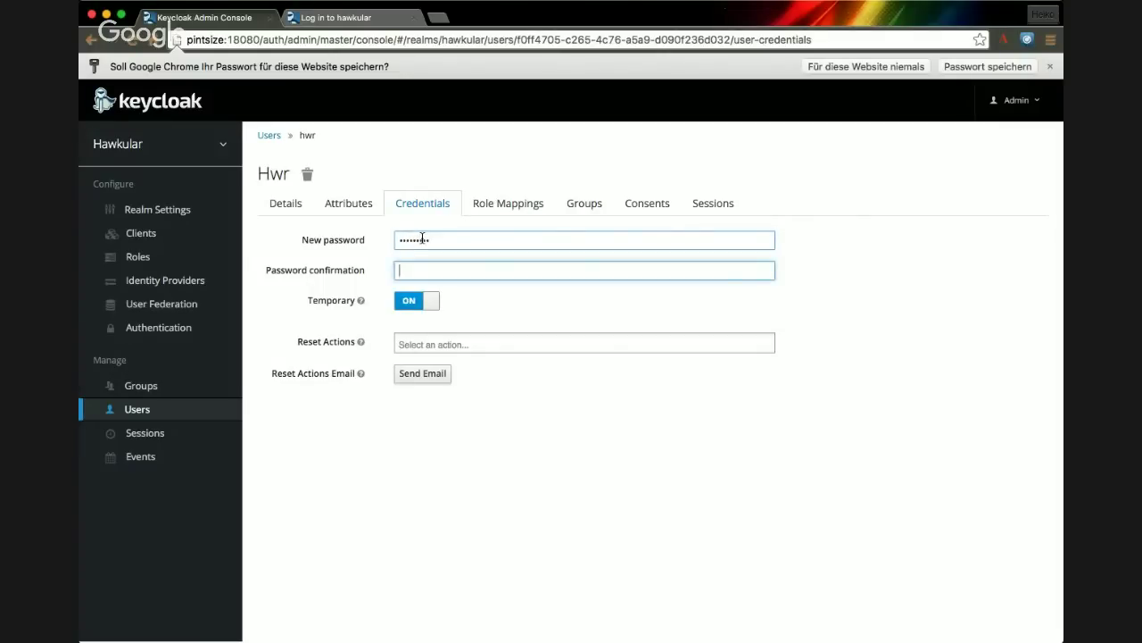
text(hawkular)
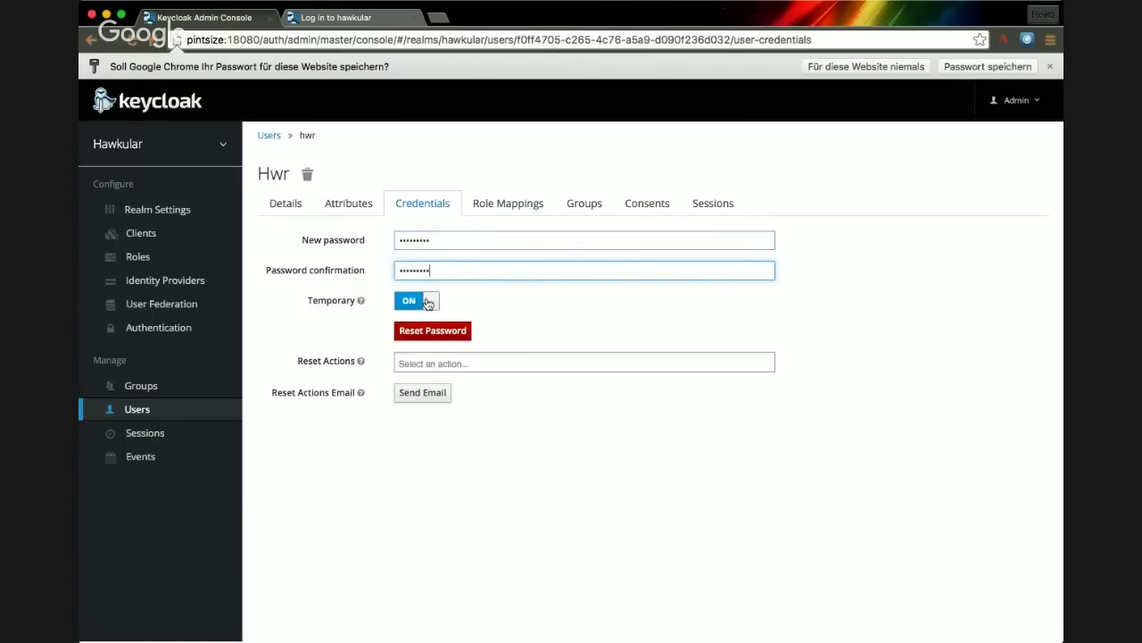
click(428, 301)
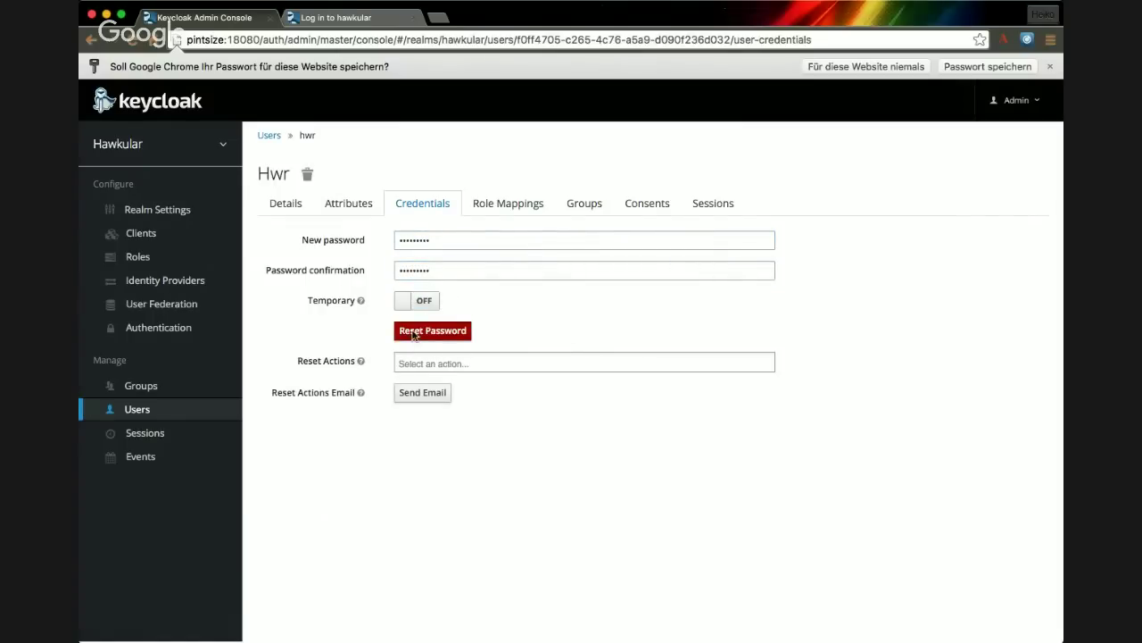
click(432, 330)
click(735, 199)
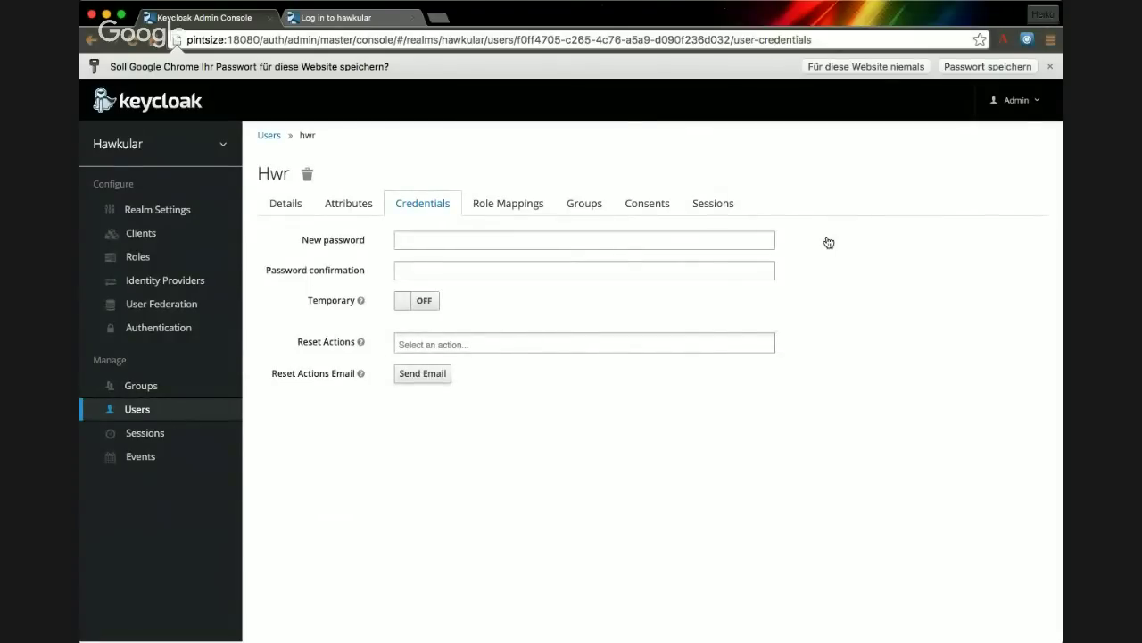
key(super+Tab)
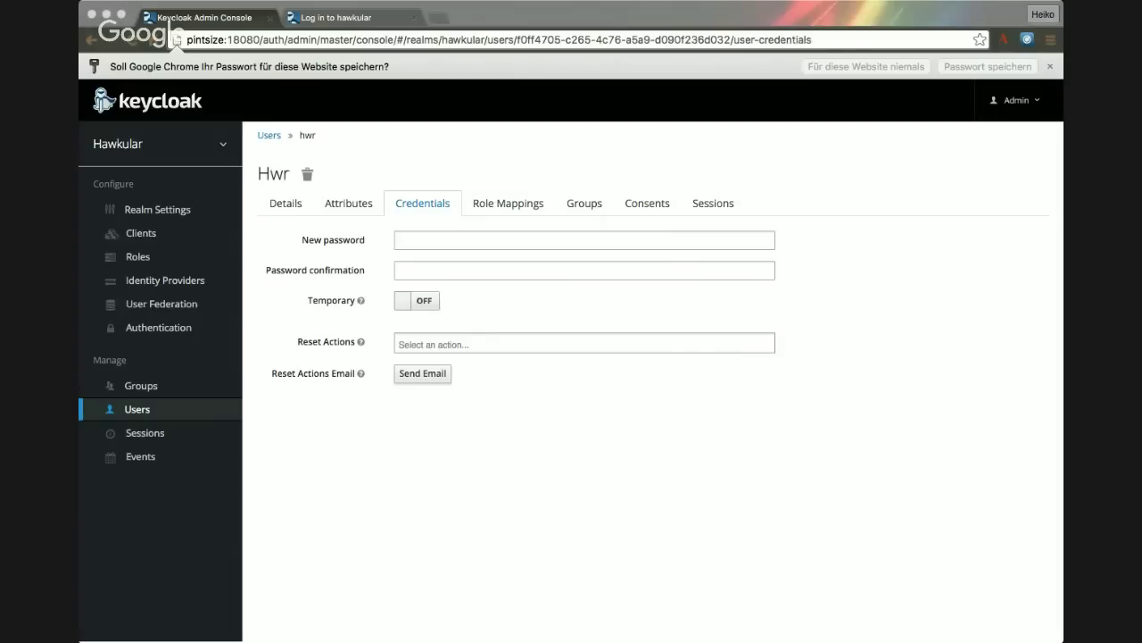
- Submit the test user's username and password in the 'Log in to hawkular' tab
click(351, 18)
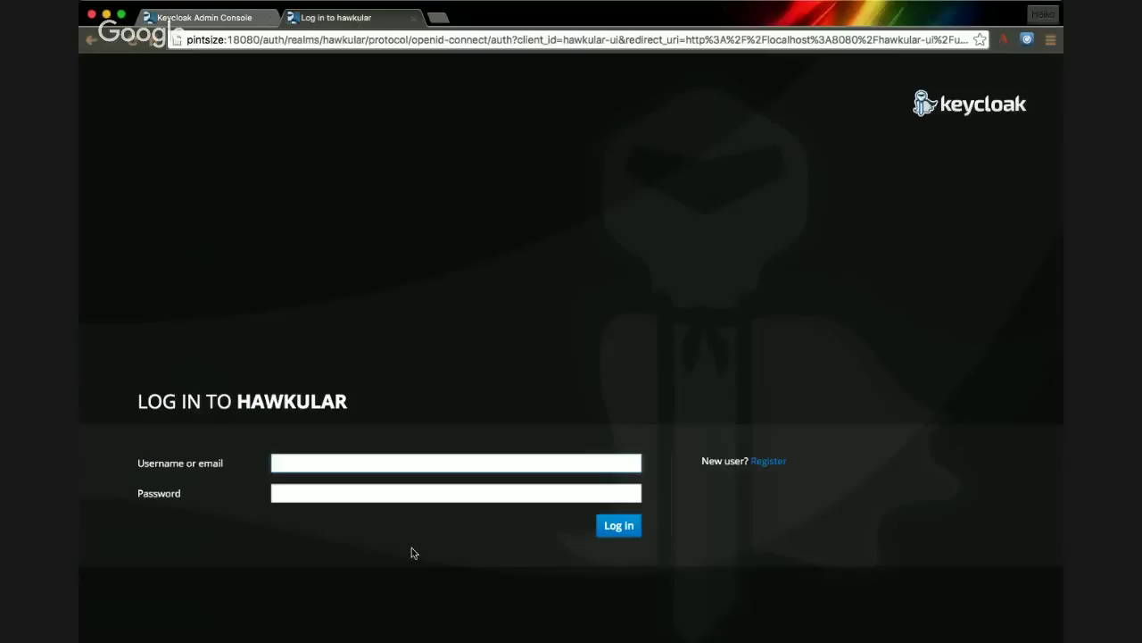
text(jdoe)
key(Tab)
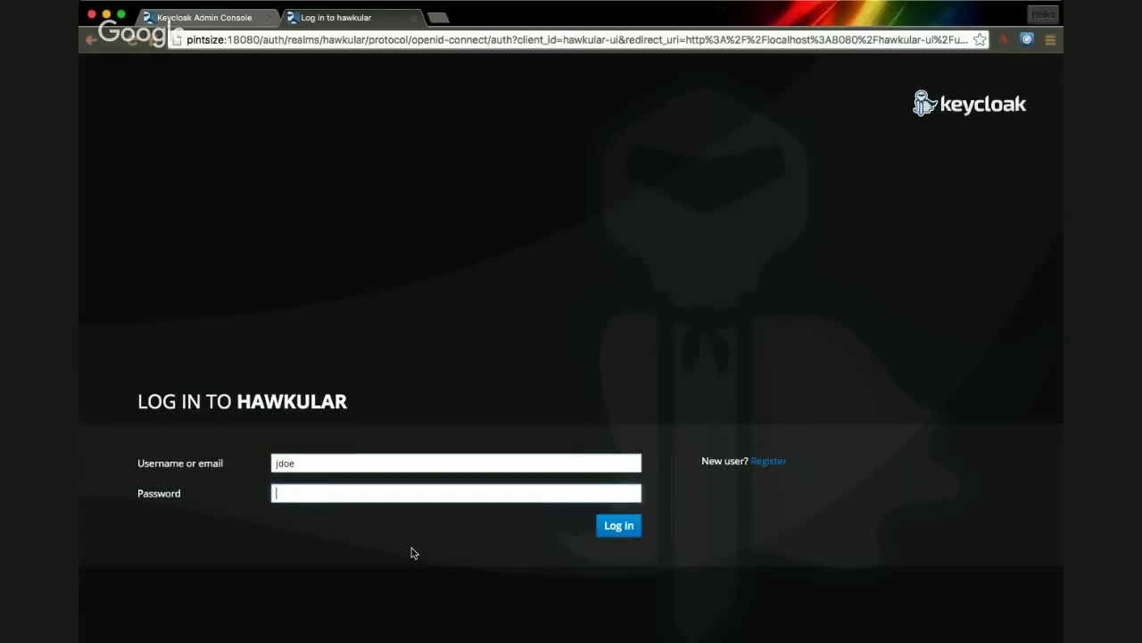
text(password)
key(Return)
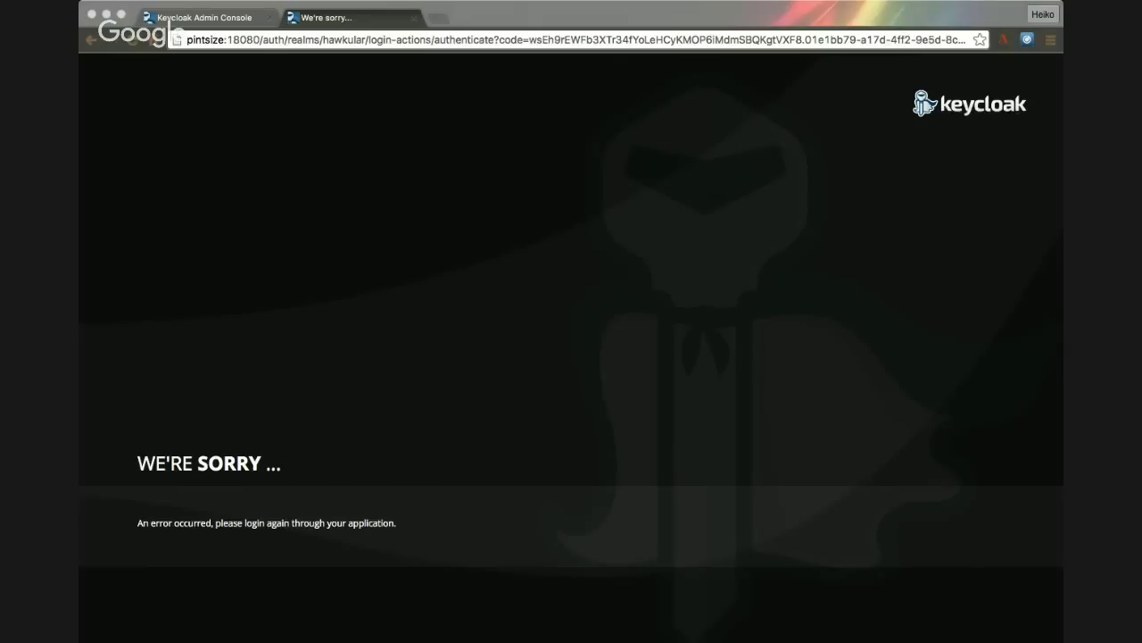
- In the admin tab, trim the address back to /auth/admin/ and reload it
click(201, 18)
click(322, 40)
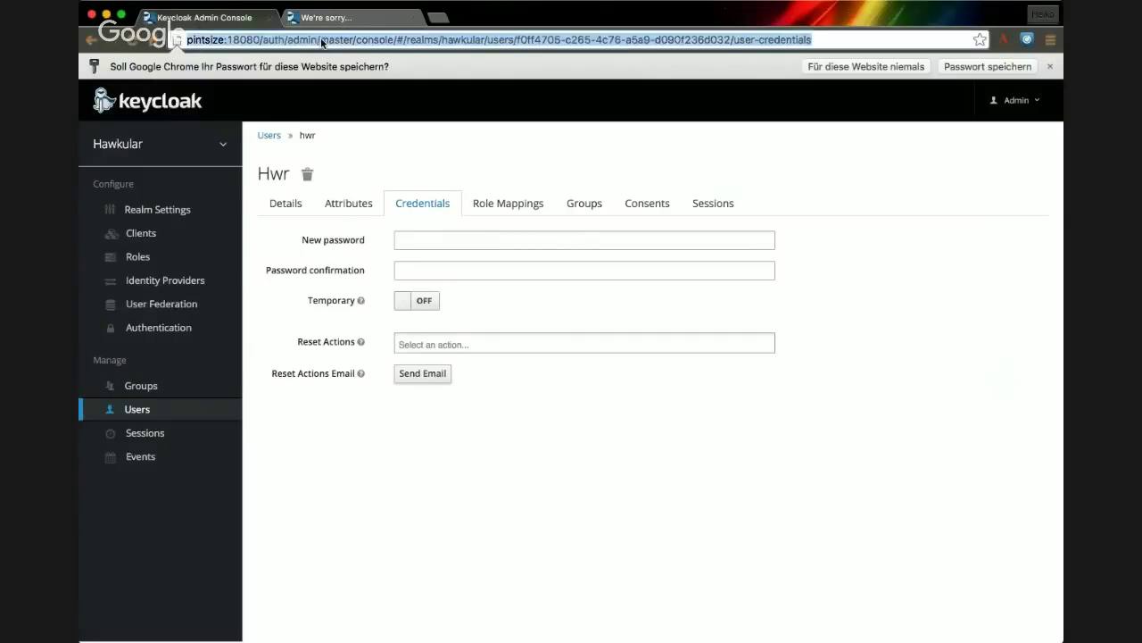
click(320, 39)
key(shift+End)
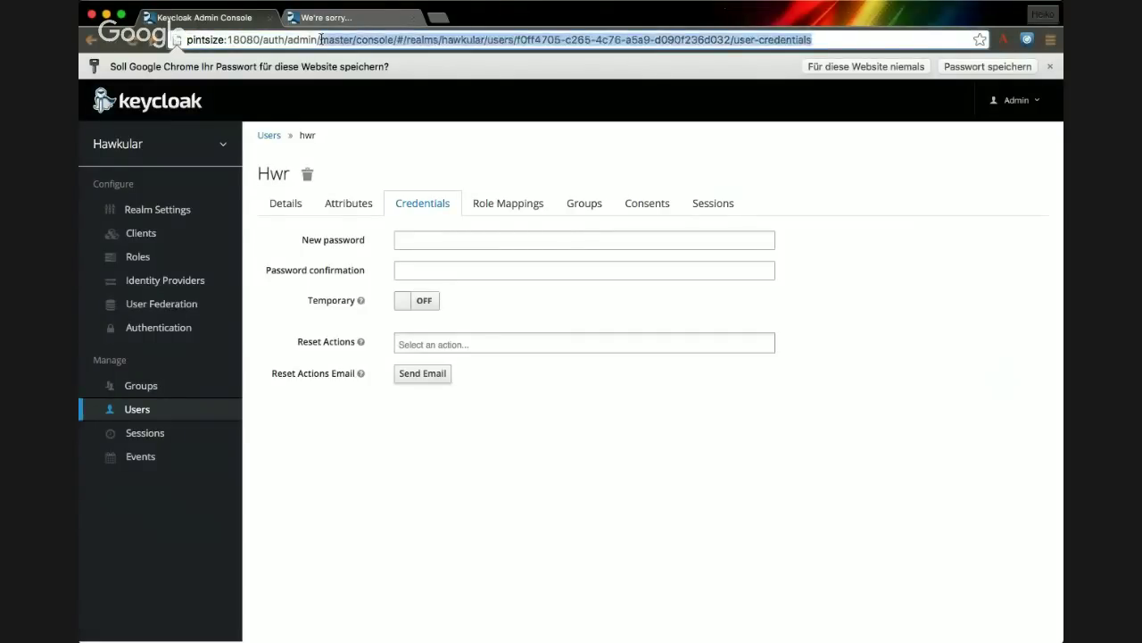
key(BackSpace)
key(Return)
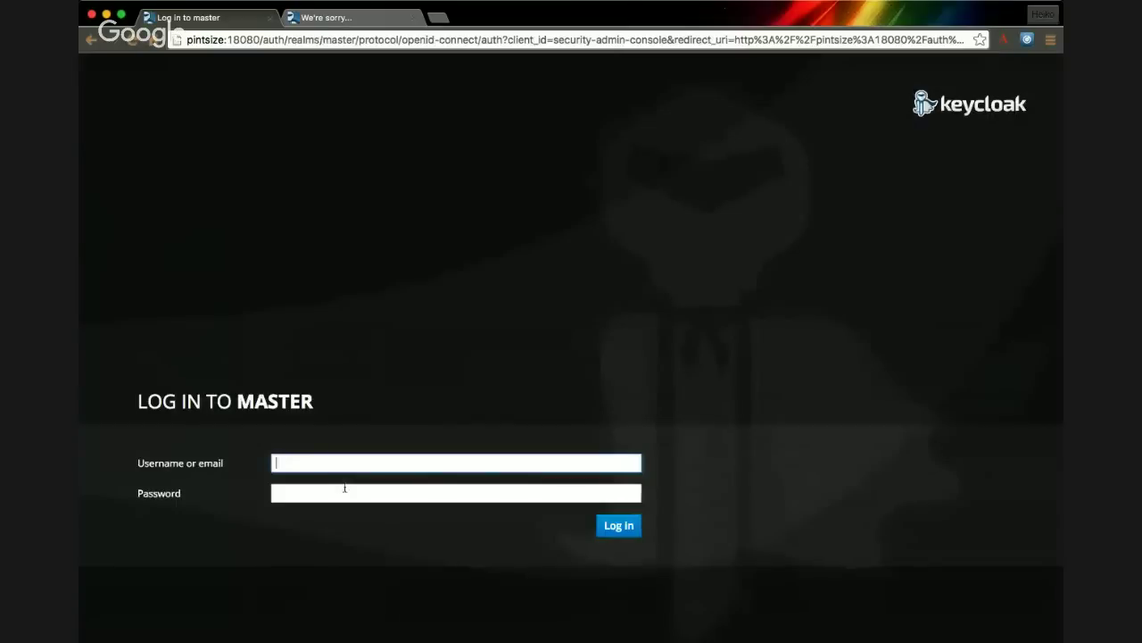
- Log in with the admin account's credentials and submit the required new password
text(admin)
click(345, 487)
text(admin)
key(Return)
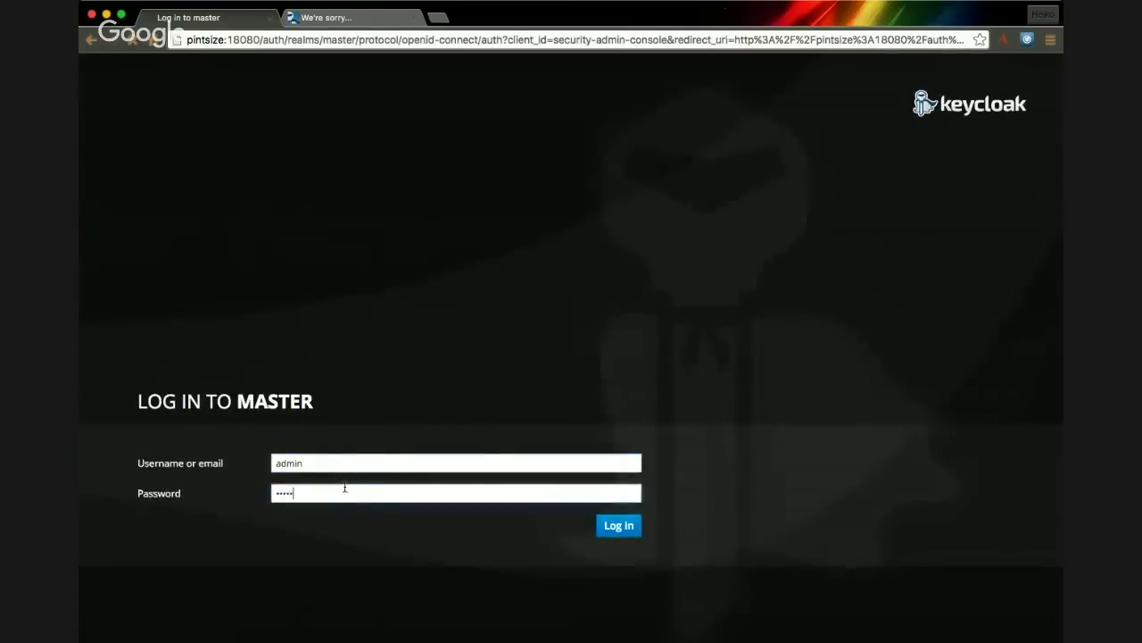
text(admin)
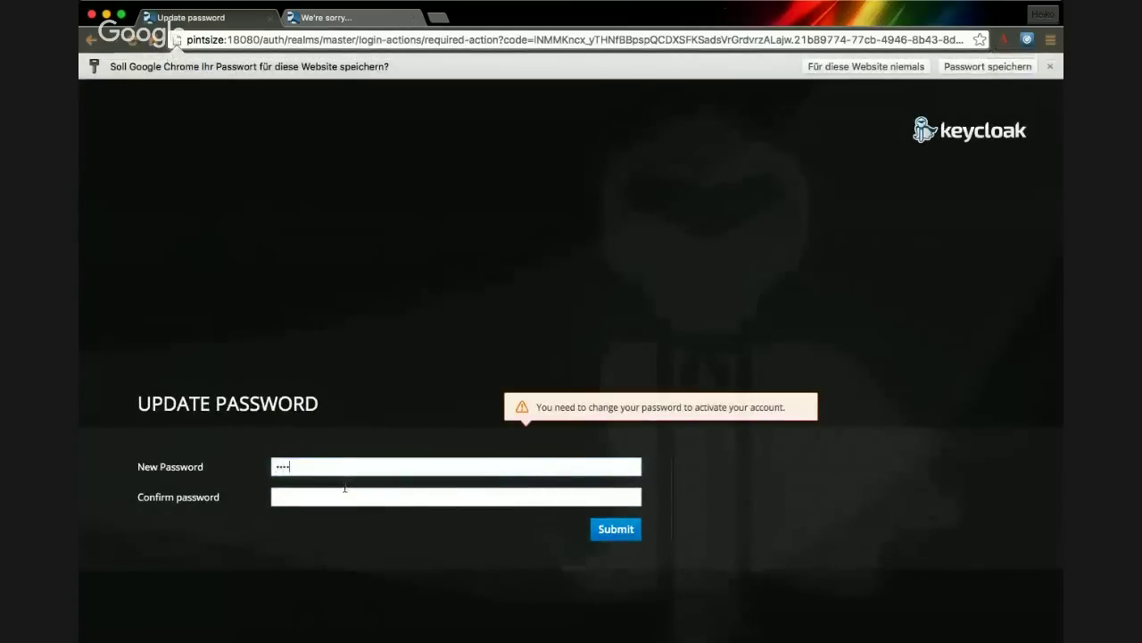
key(Tab)
text(admin)
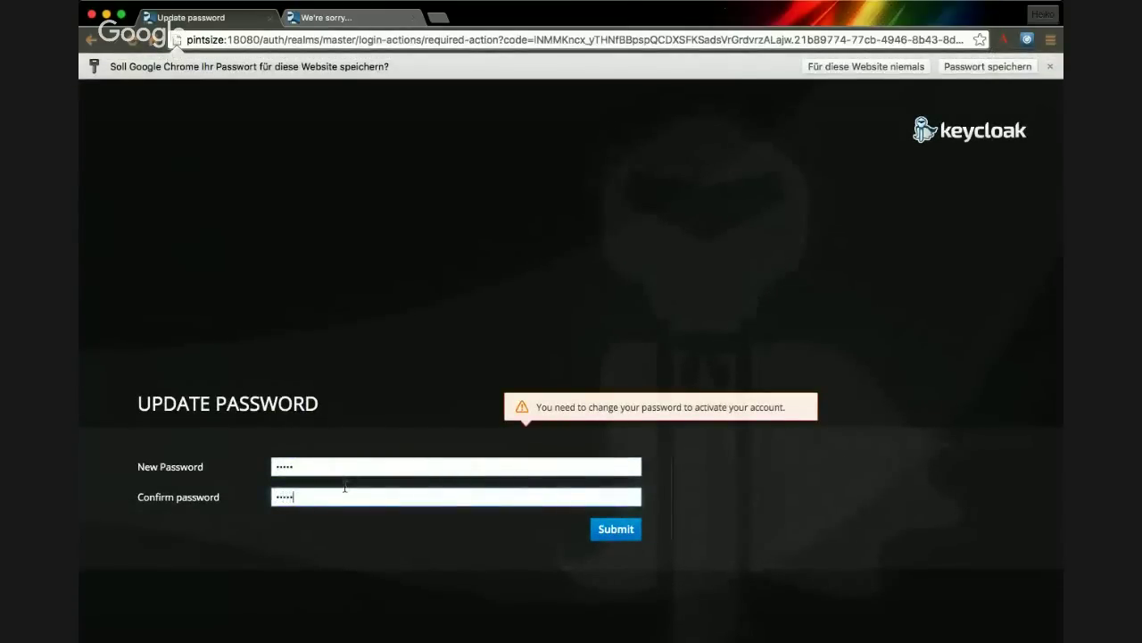
key(Return)
- Create the hawkular realm from an imported file and list its seven clients, including hawkular-ui
mouse_move(143, 145)
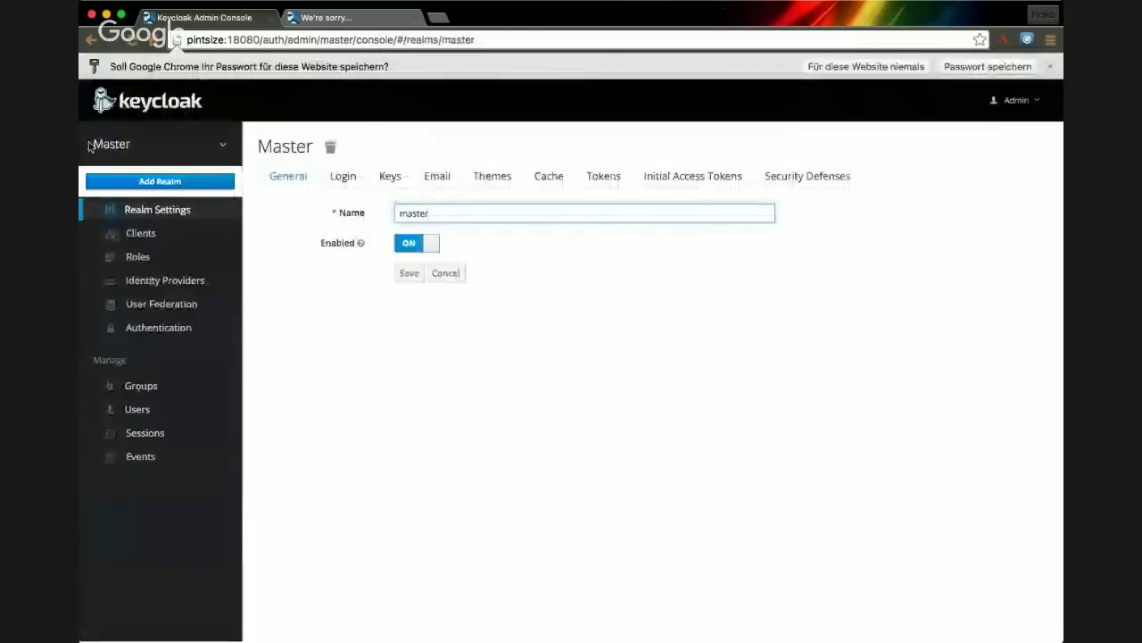
click(140, 181)
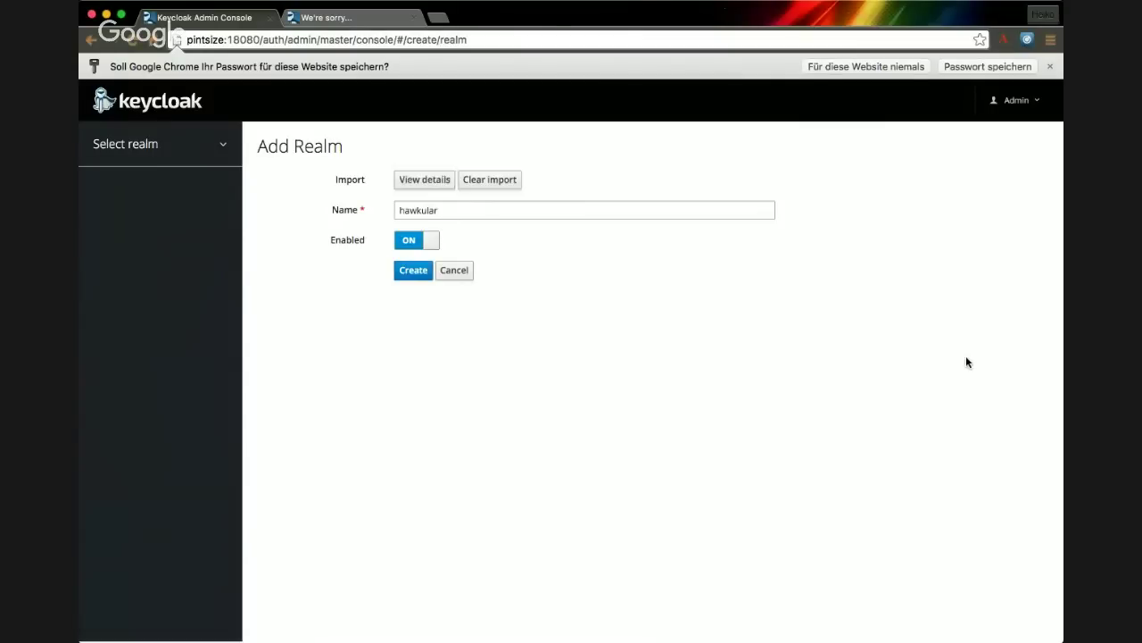
click(400, 278)
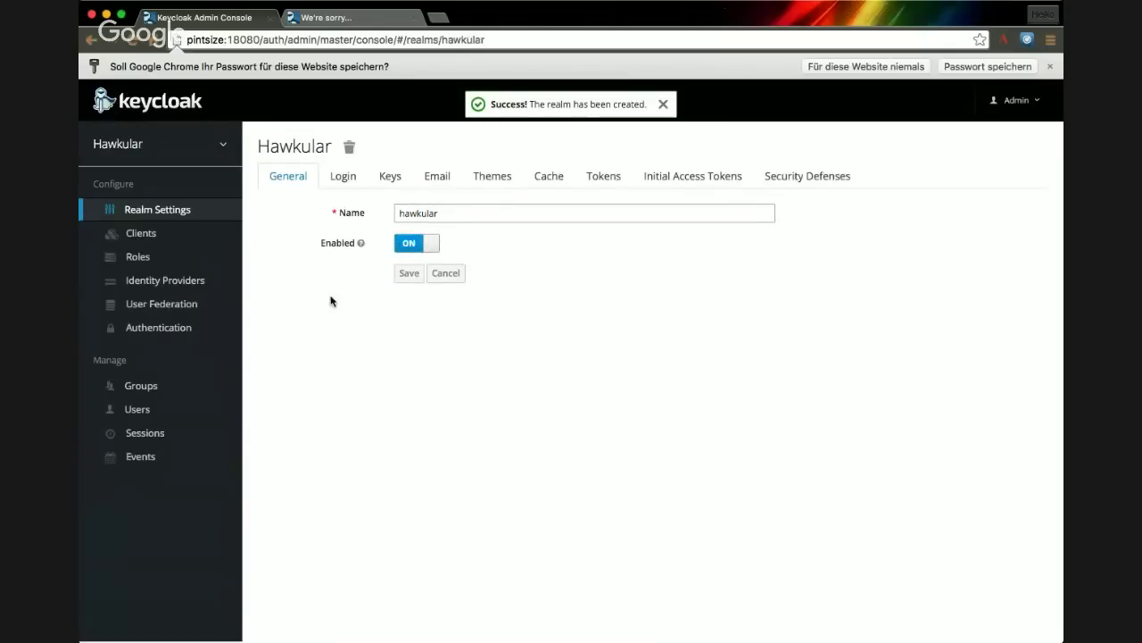
click(140, 235)
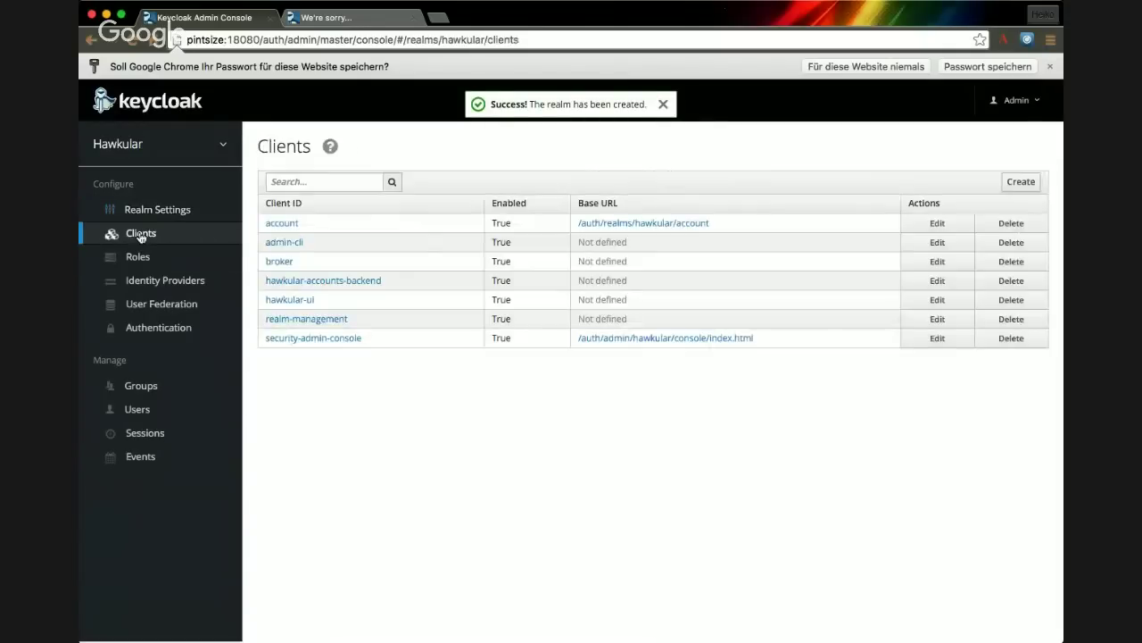
- Show hawkular-accounts-backend's Client Id and Secret credentials with its generated secret
click(327, 282)
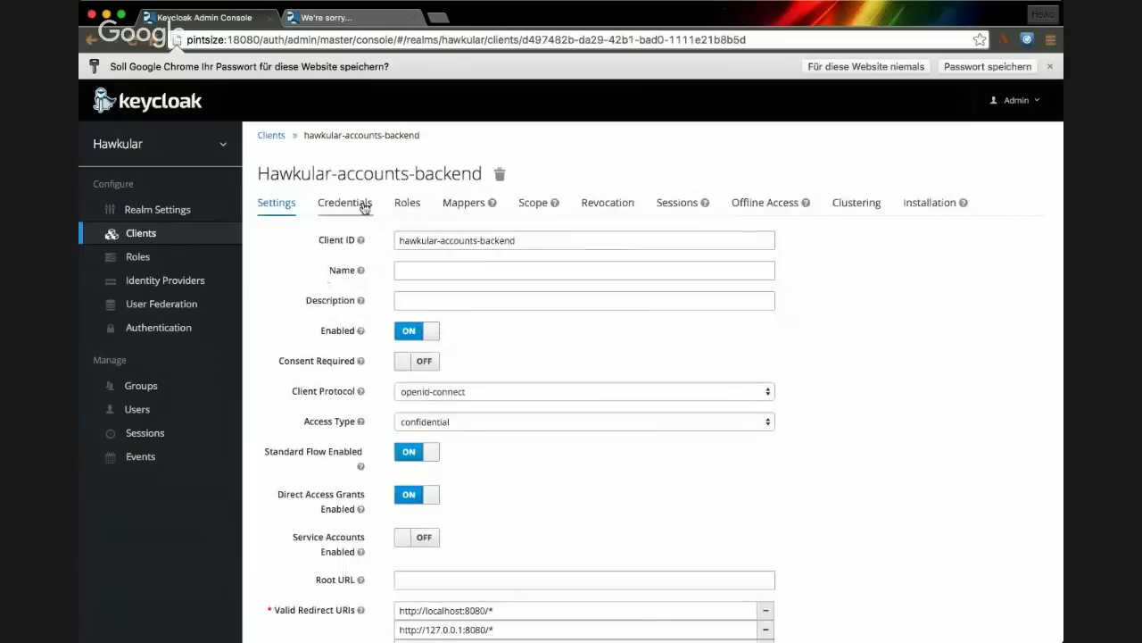
click(363, 204)
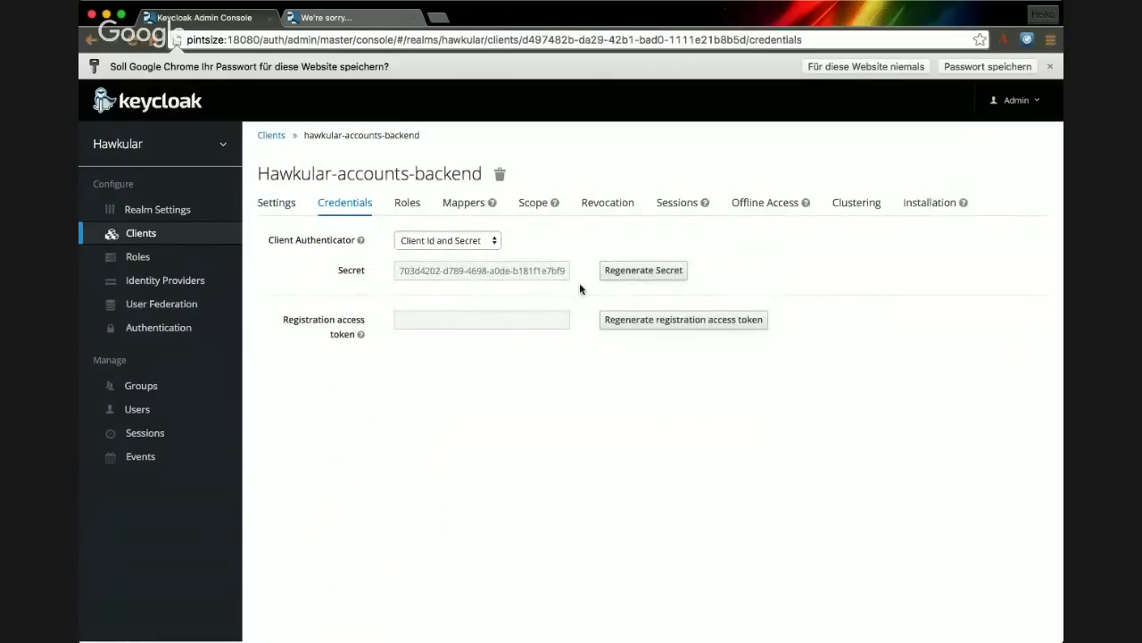
click(1098, 357)
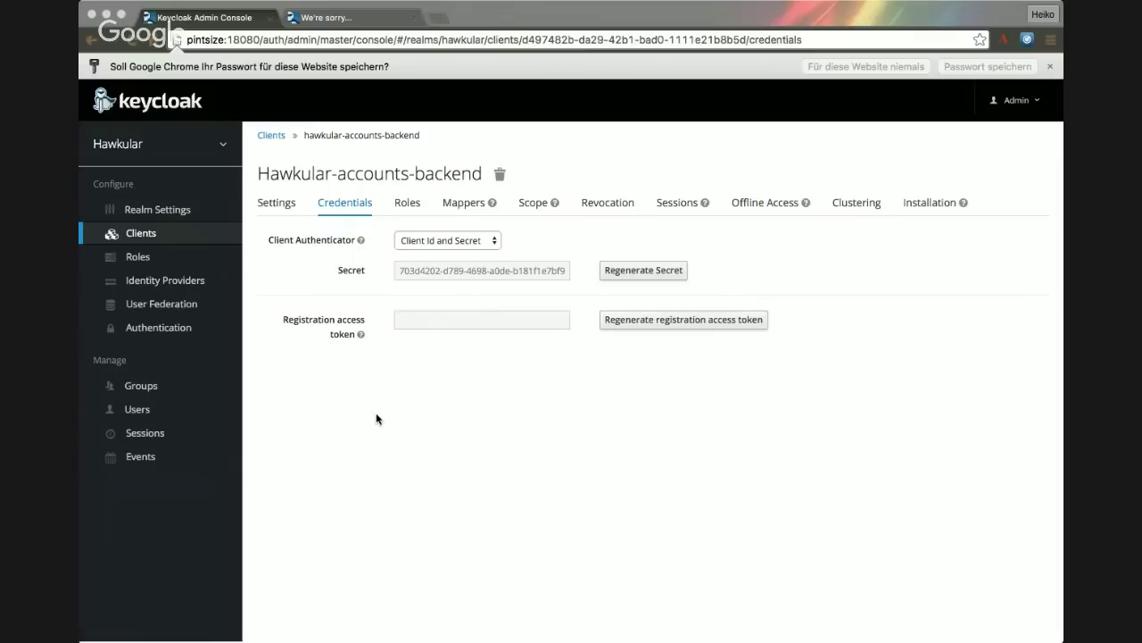
- In the login-error tab, change the address to localhost:8080
click(352, 21)
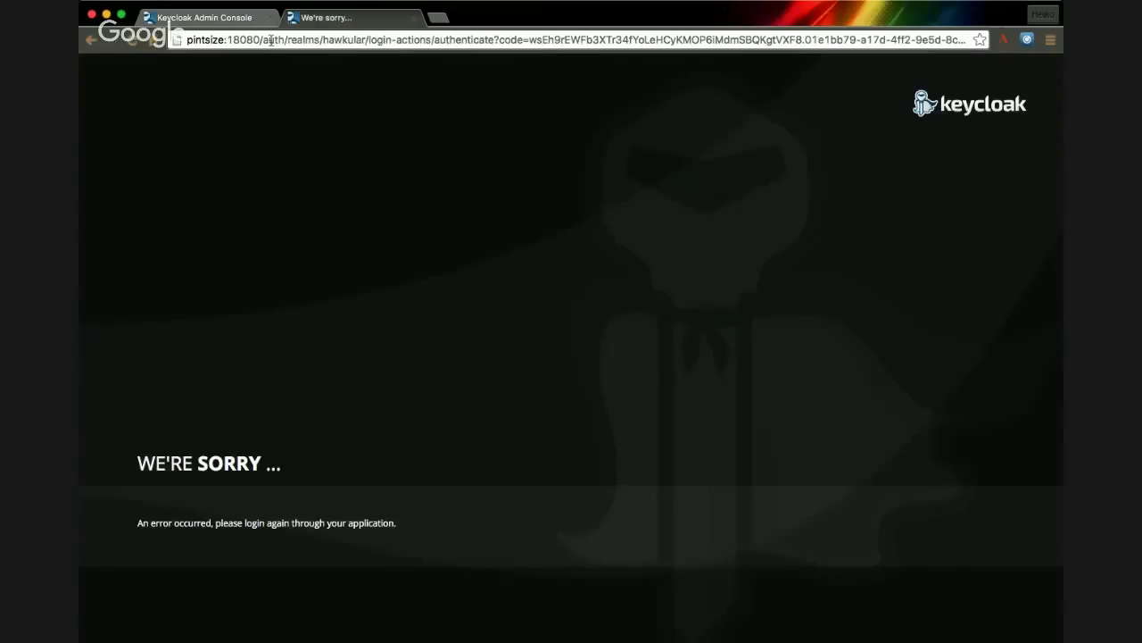
double_click(271, 40)
triple_click(271, 40)
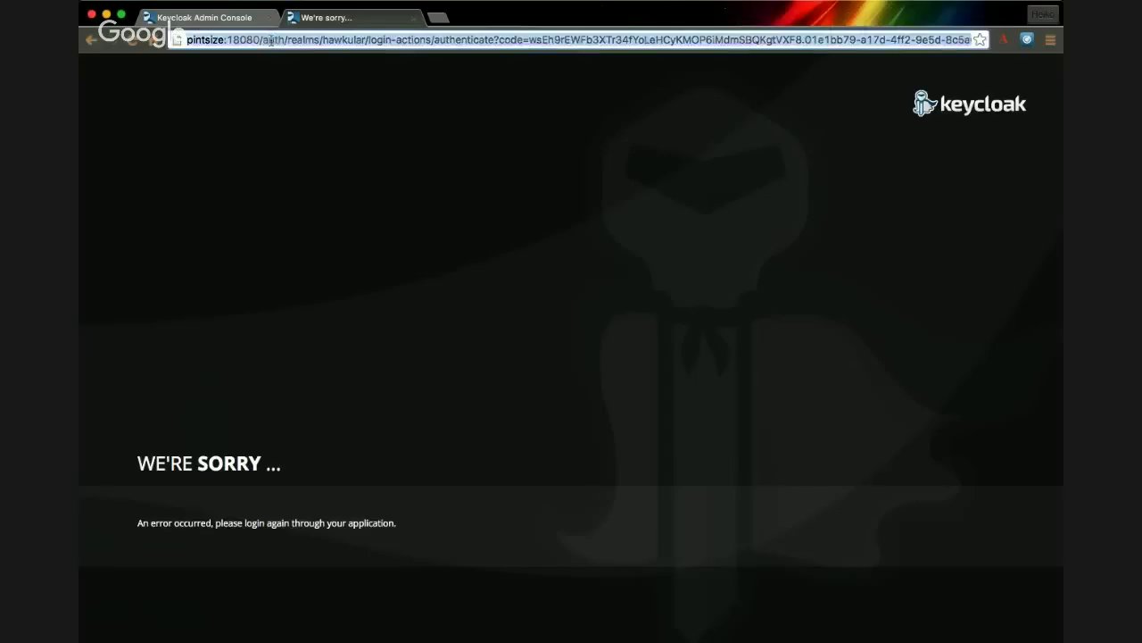
text(localhost:8080)
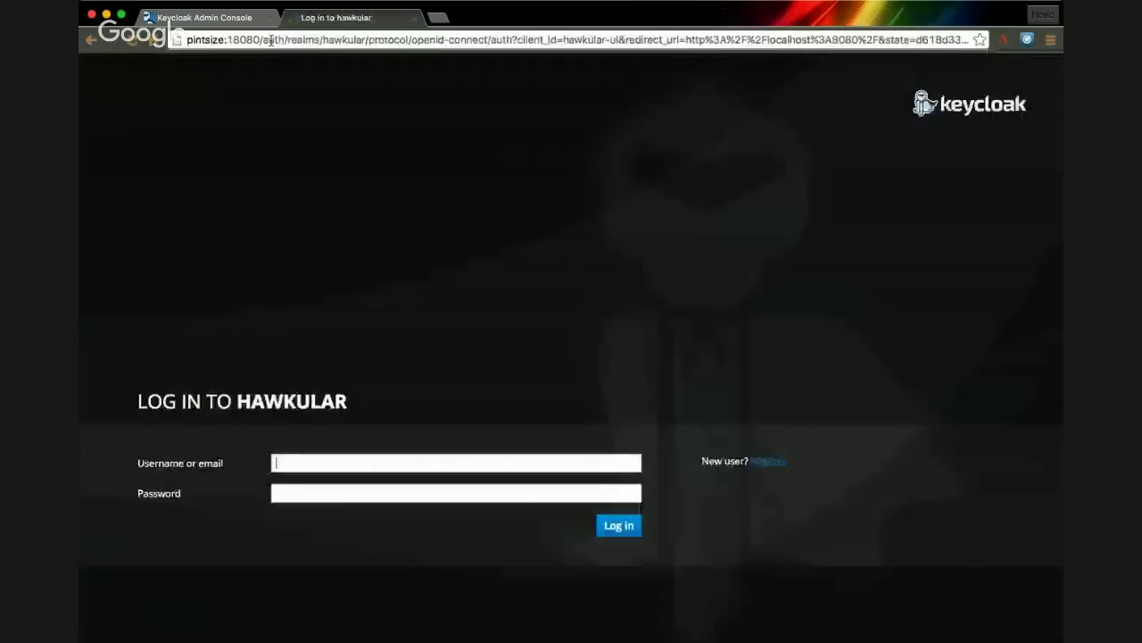
- Log in to Hawkular with the demo user's username and password
text(jdoe)
key(Tab)
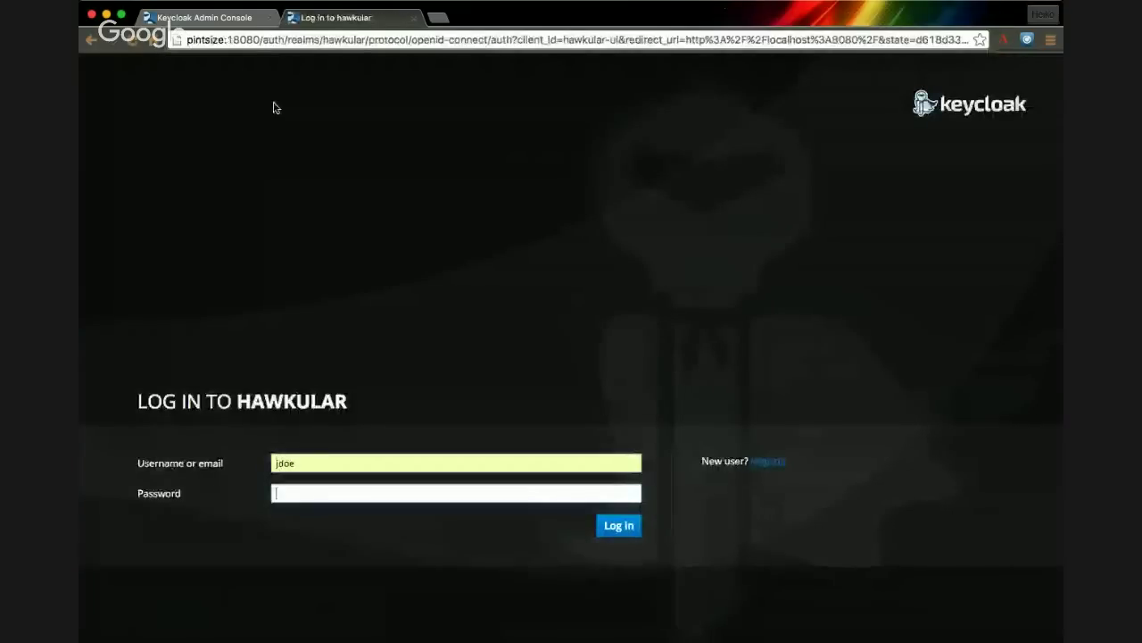
text(pa)
text(d)
key(Return)
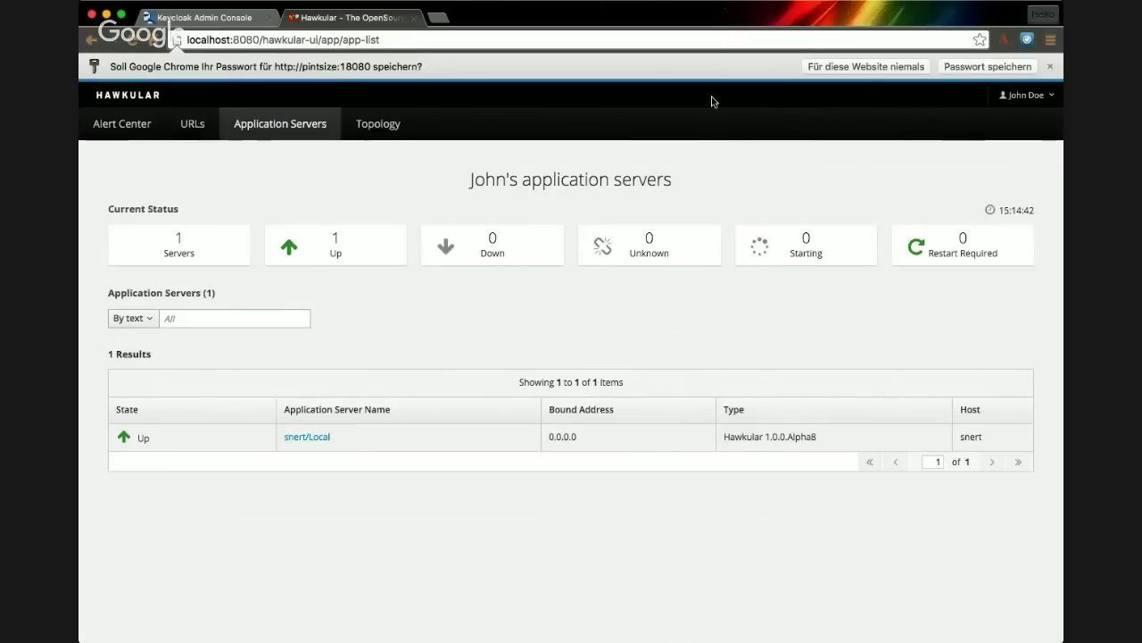
- Dismiss the browser's save-password prompt and go to Hawkular's URLs page
click(1051, 67)
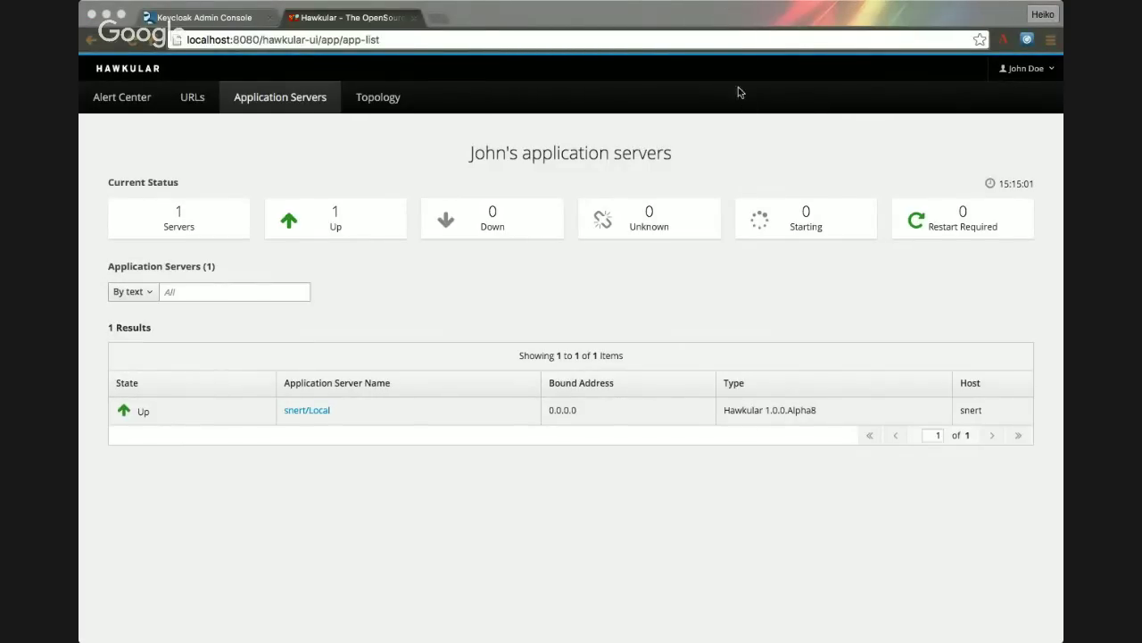
click(714, 16)
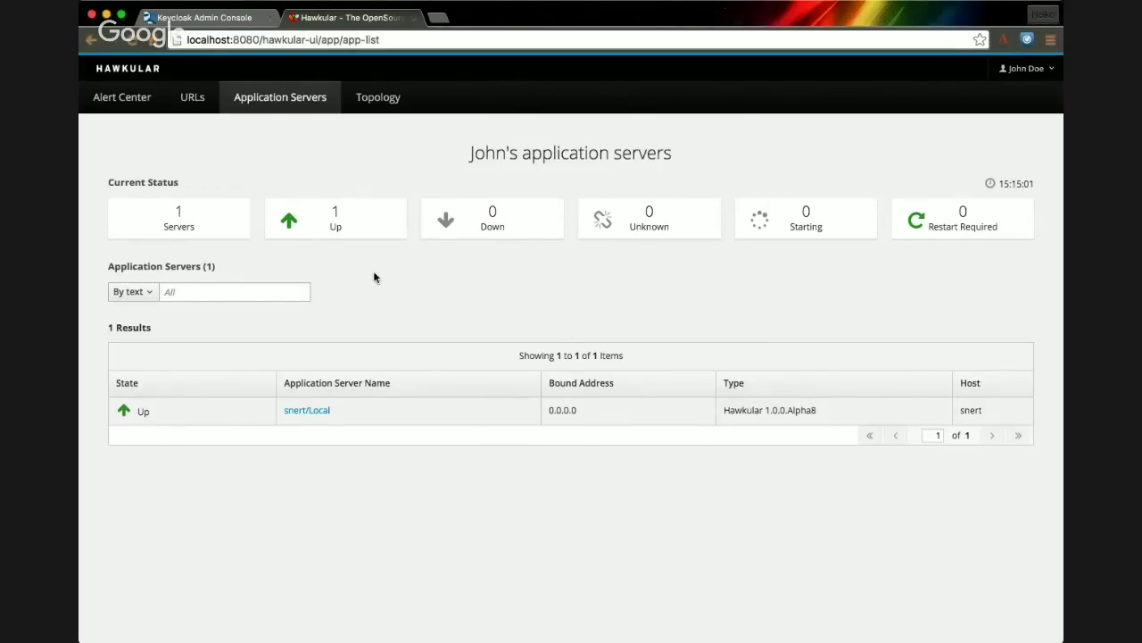
click(194, 107)
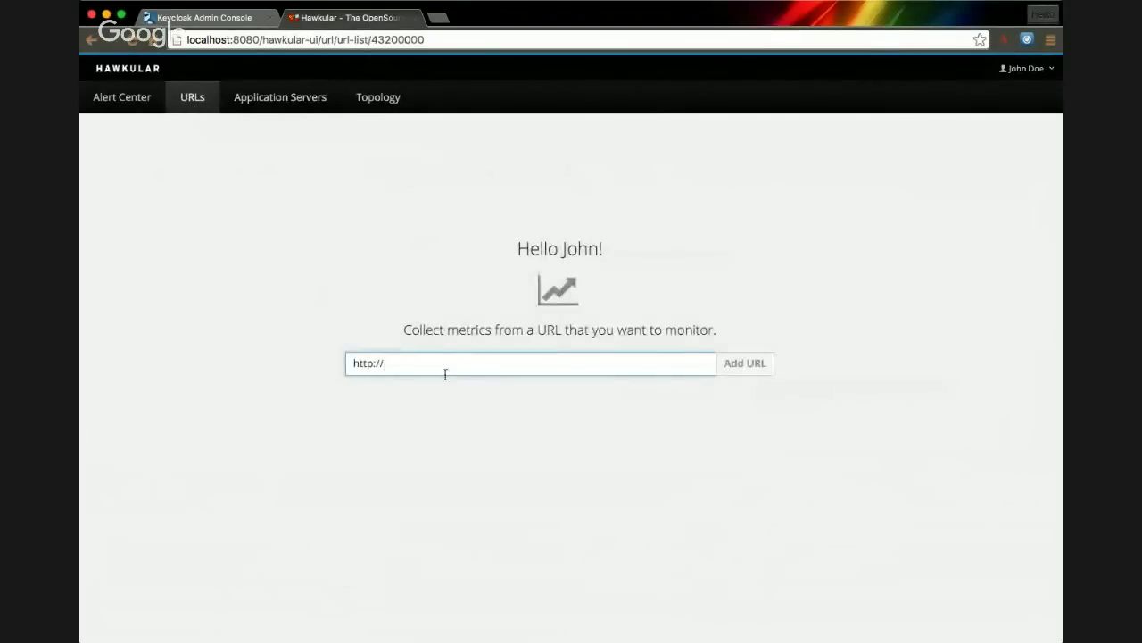
- Add web.de from the address suggestion, then type and add bsd.de as monitored URLs
click(448, 366)
key(Down)
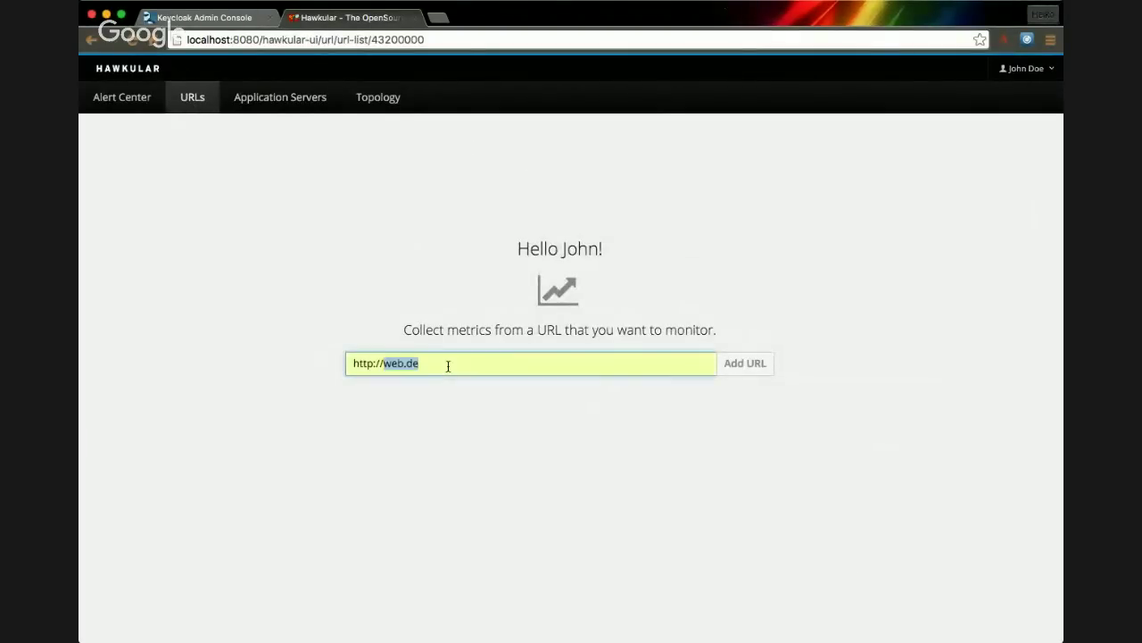
key(Return)
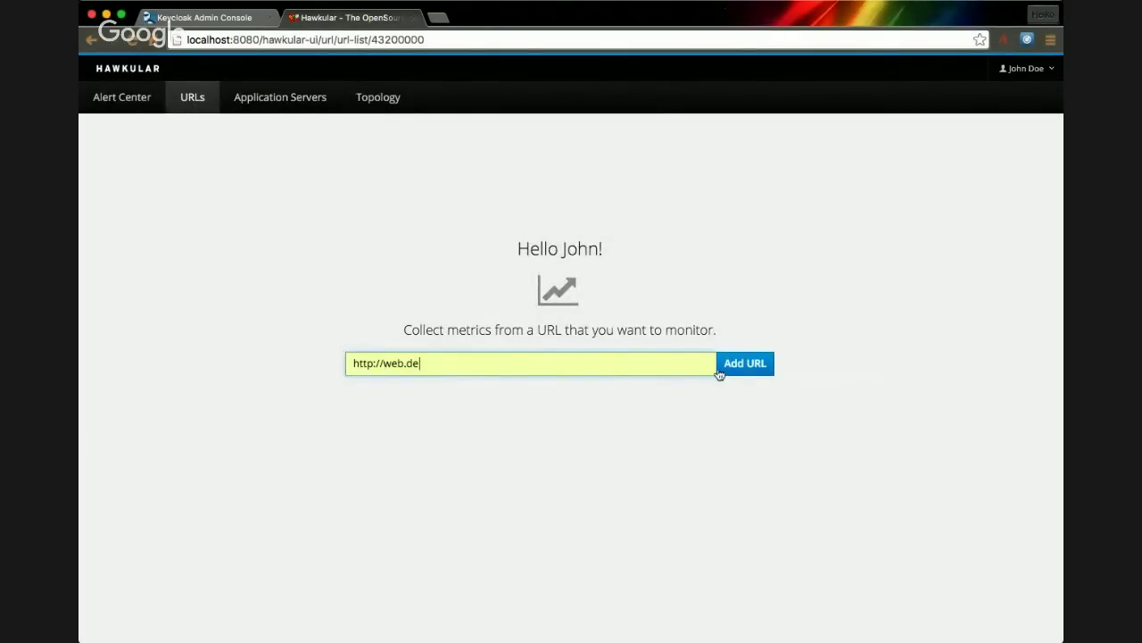
click(746, 366)
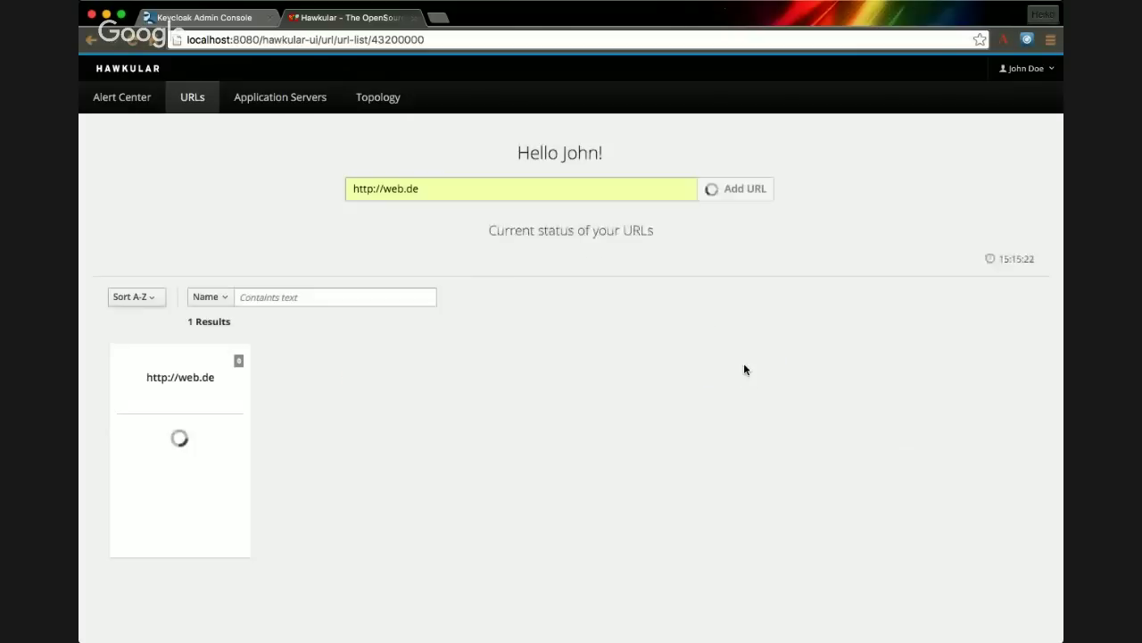
click(446, 191)
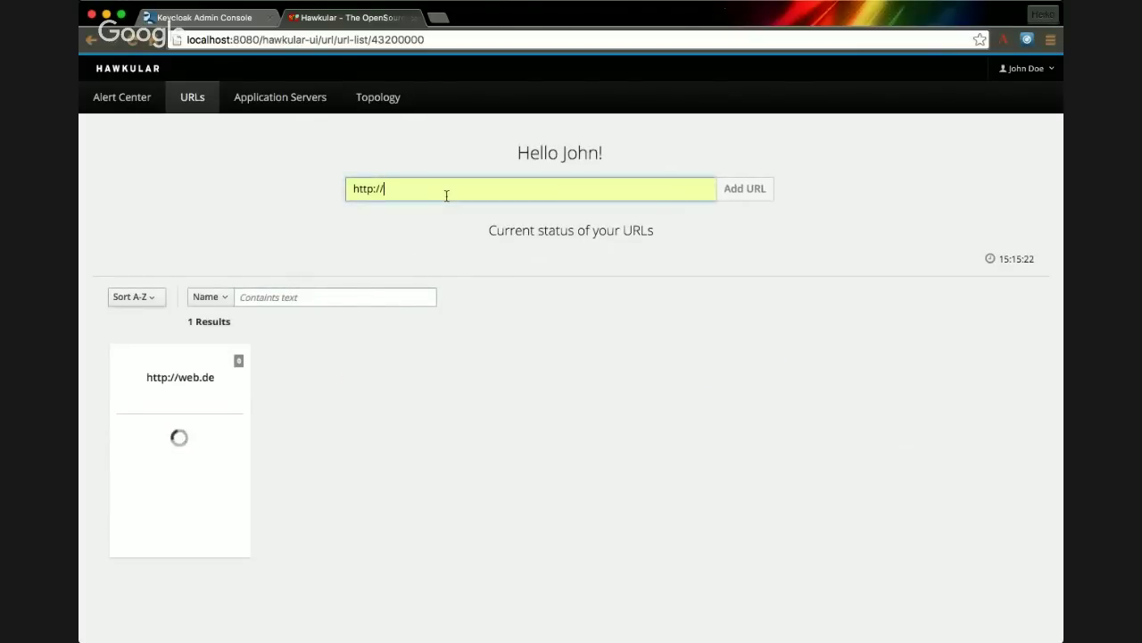
text(bsd.d)
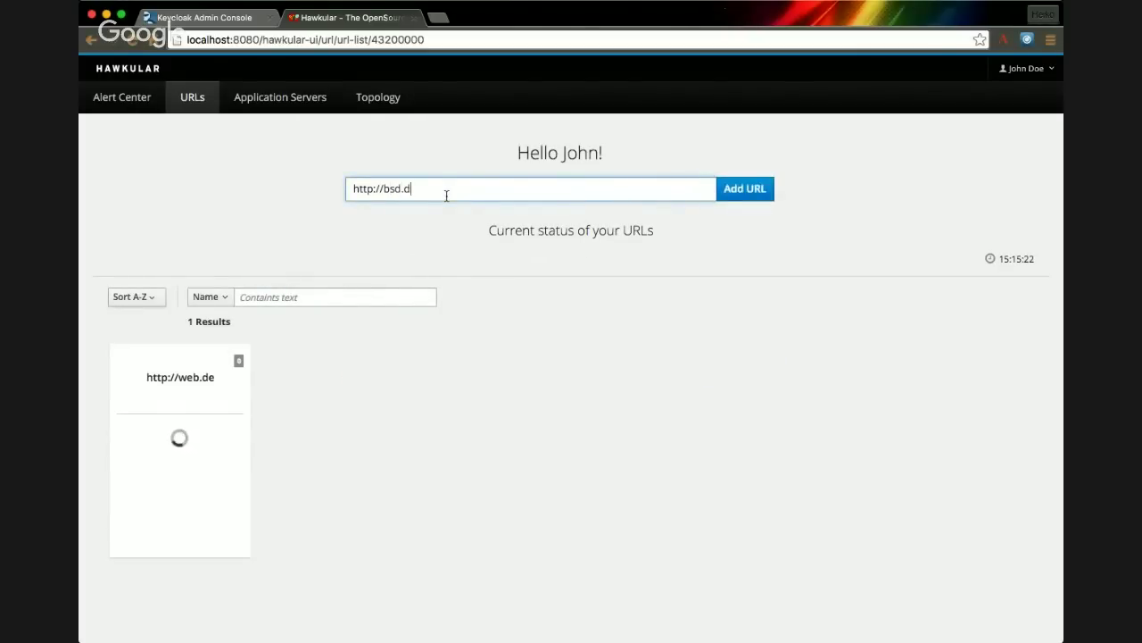
text(e)
key(Return)
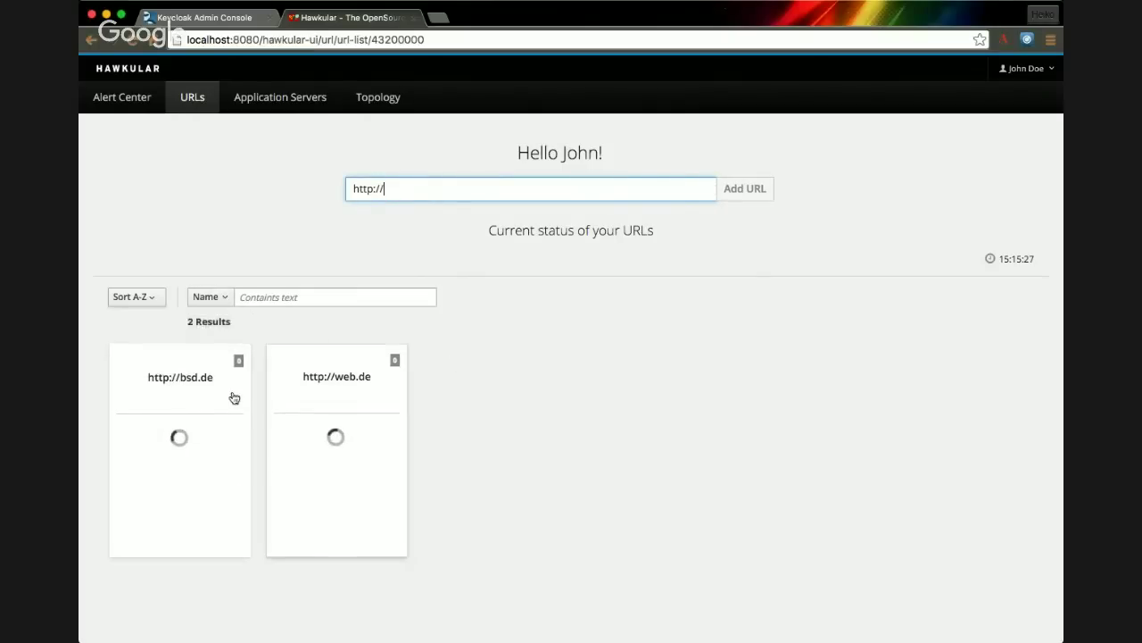
- Filter the URL list by state, trying Up and then Down
click(217, 300)
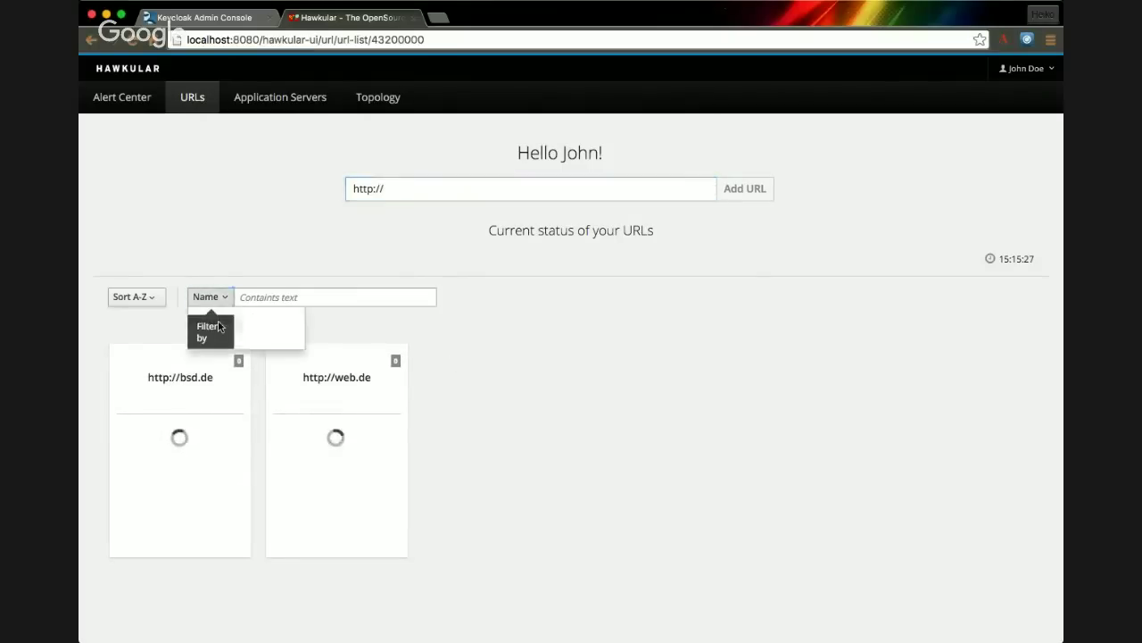
click(210, 338)
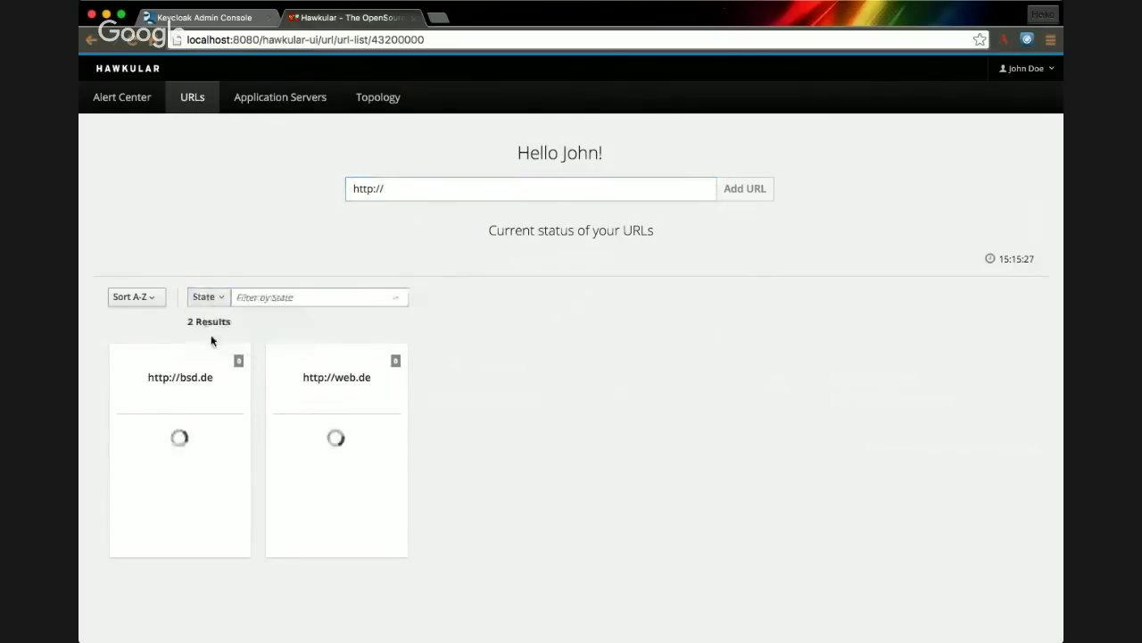
click(393, 303)
click(369, 355)
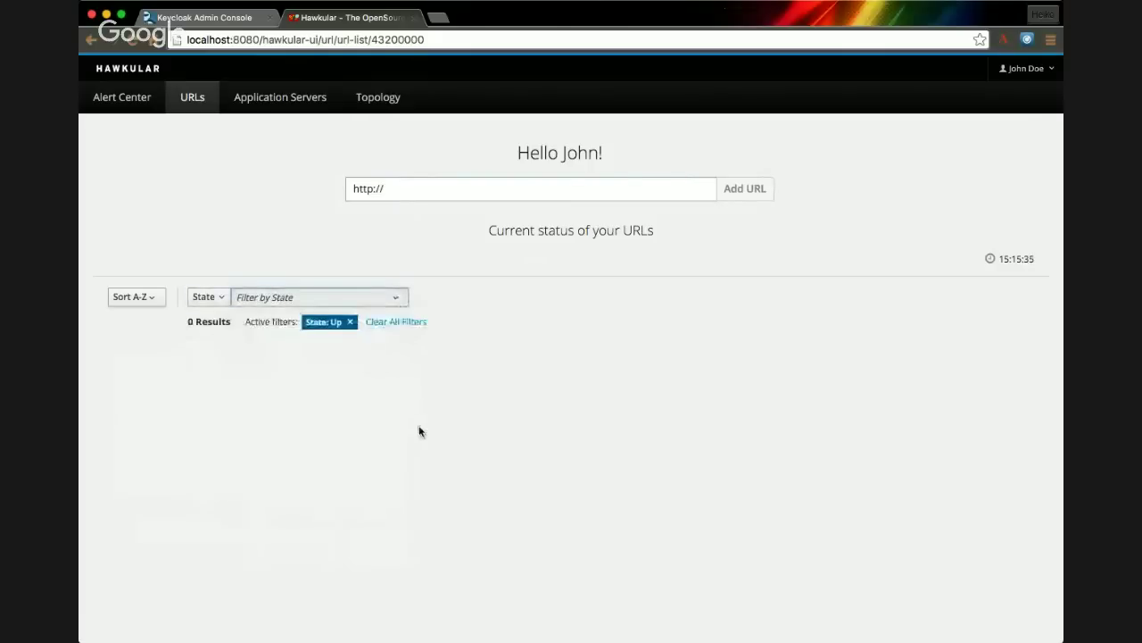
click(350, 321)
click(398, 303)
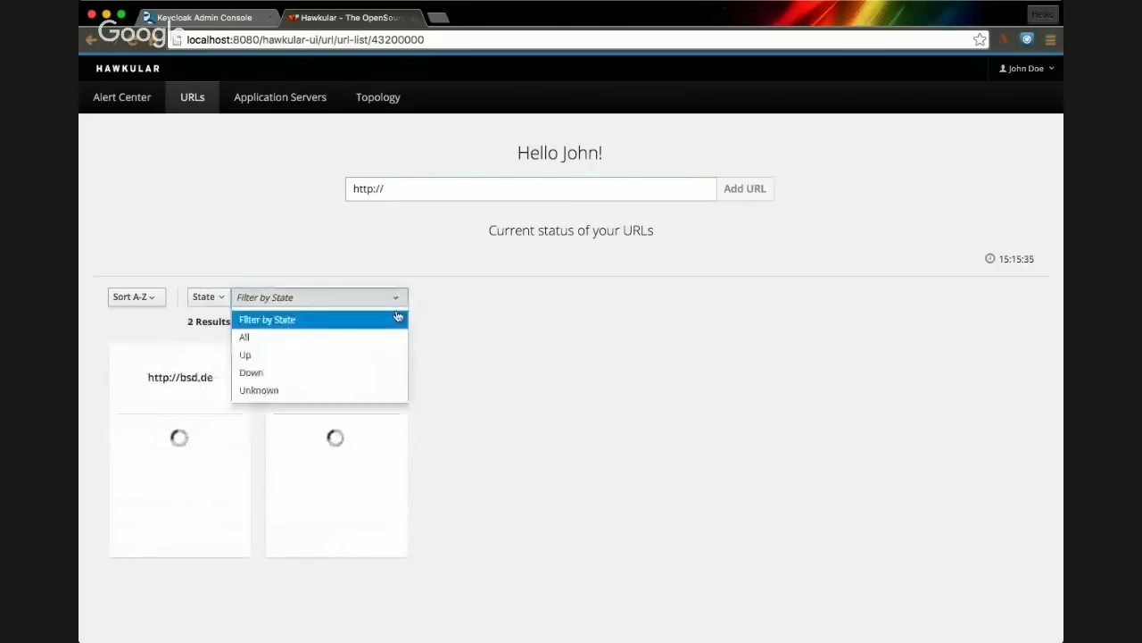
click(384, 373)
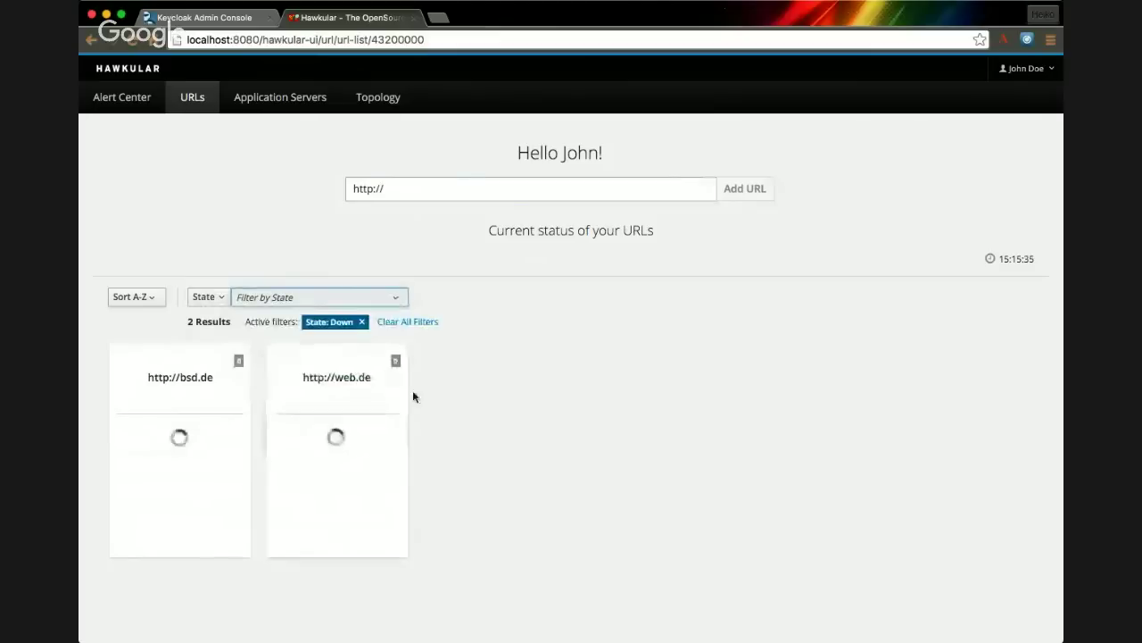
- Try the All state, settle on the Down filter (0 results), and open the account menu
click(397, 305)
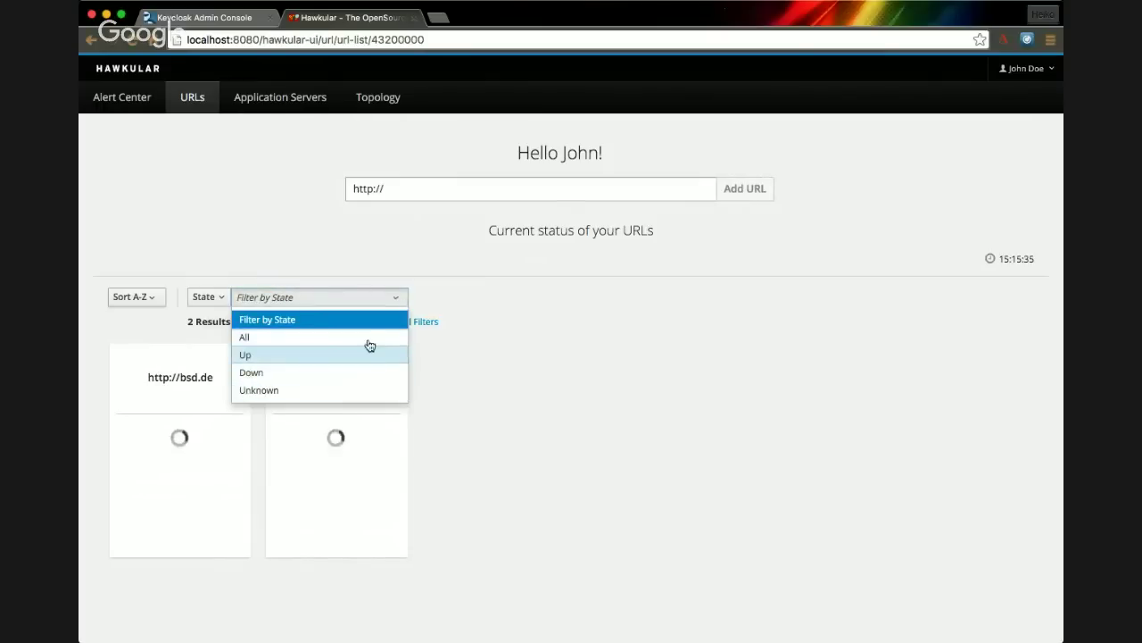
click(367, 336)
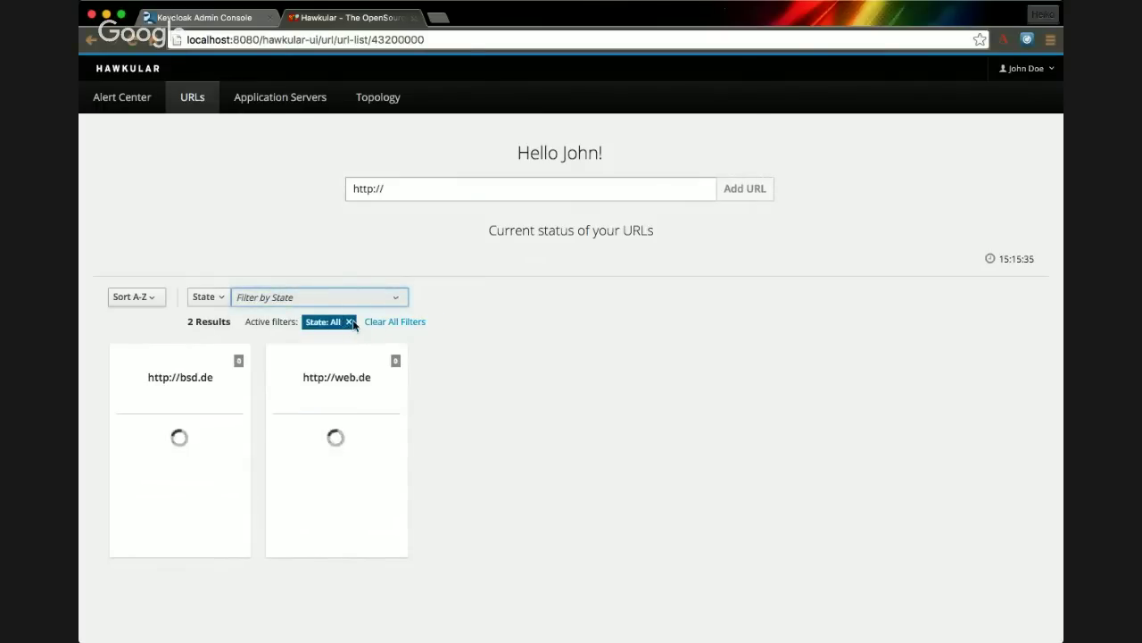
click(350, 322)
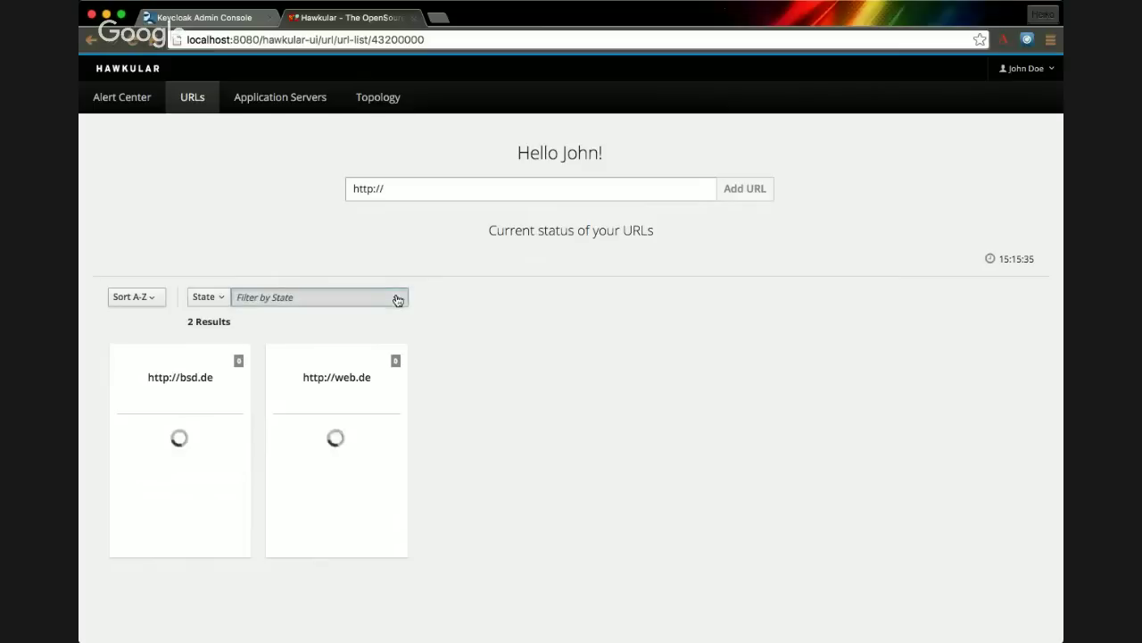
click(397, 300)
click(489, 296)
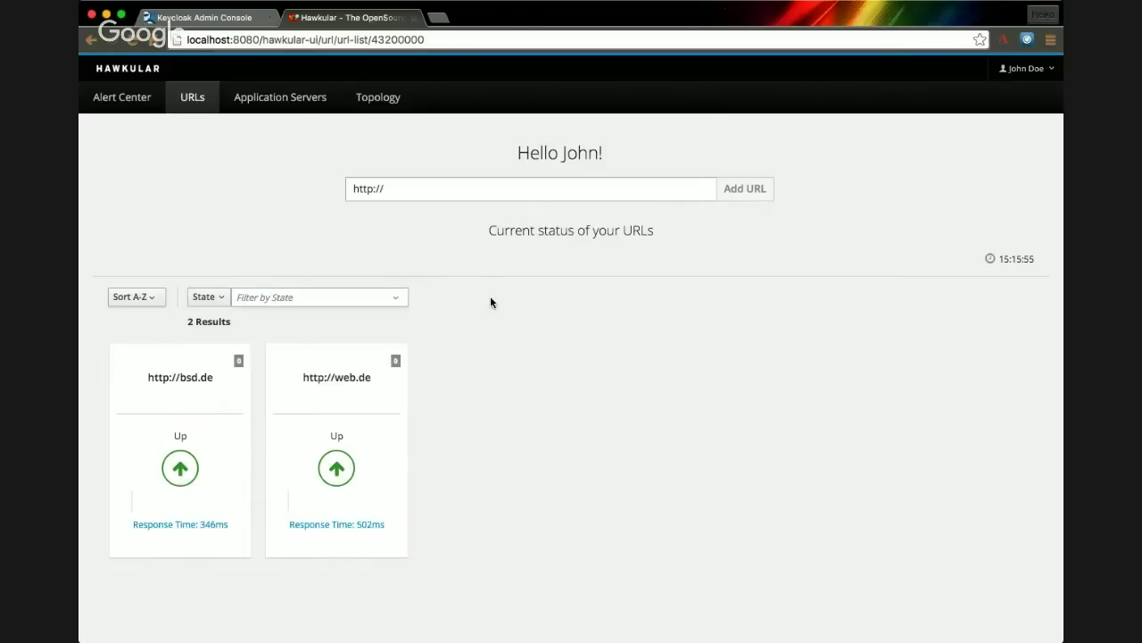
click(395, 300)
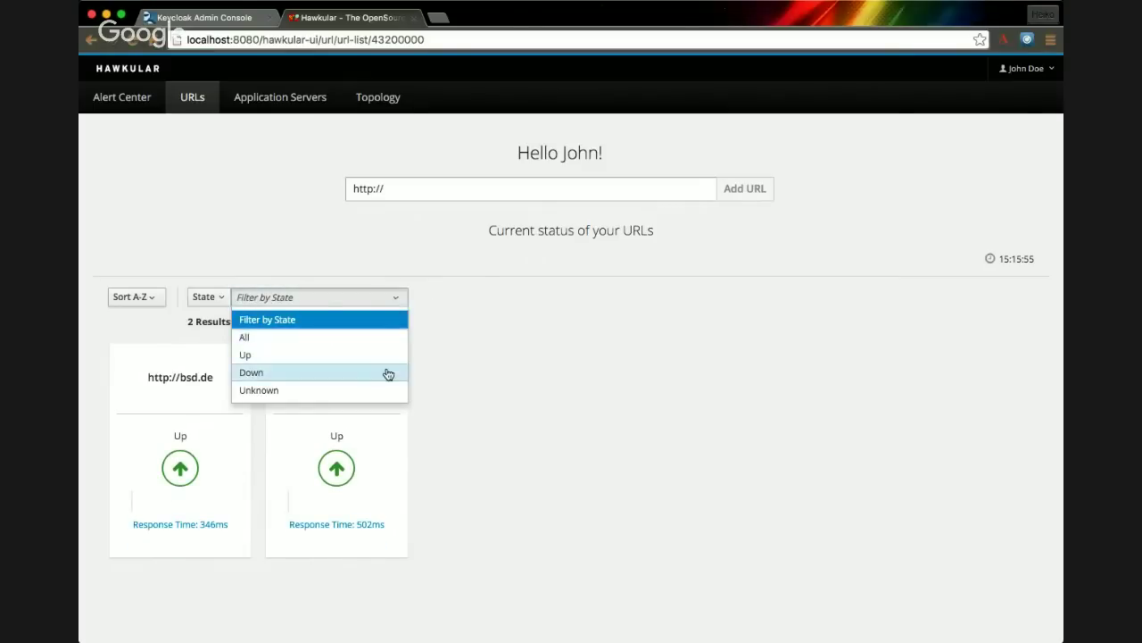
click(388, 374)
click(400, 301)
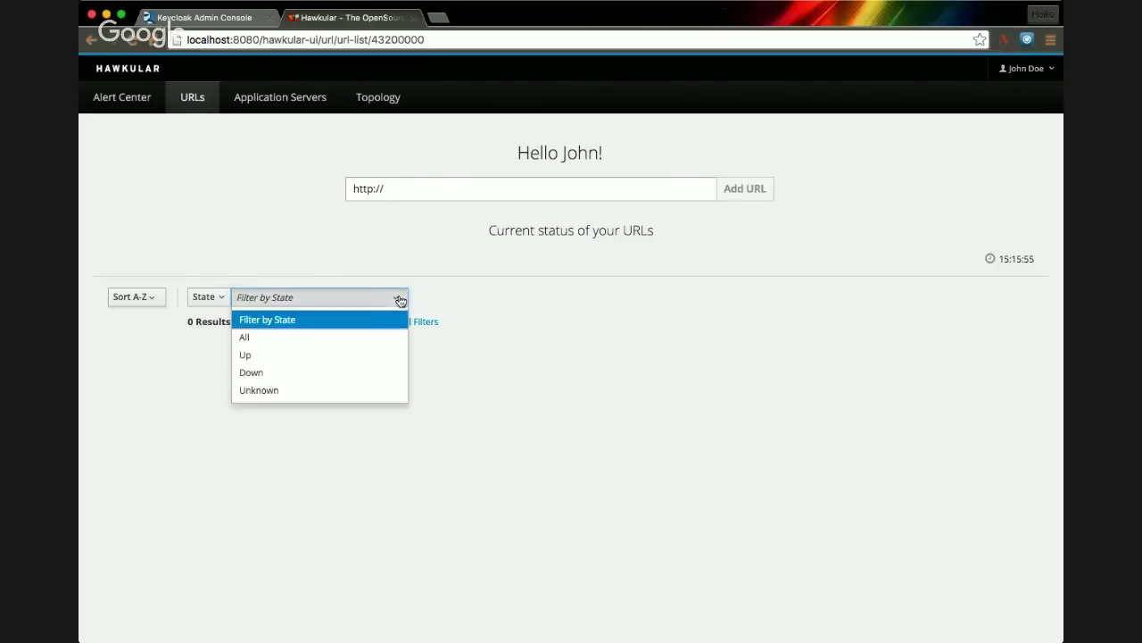
click(401, 320)
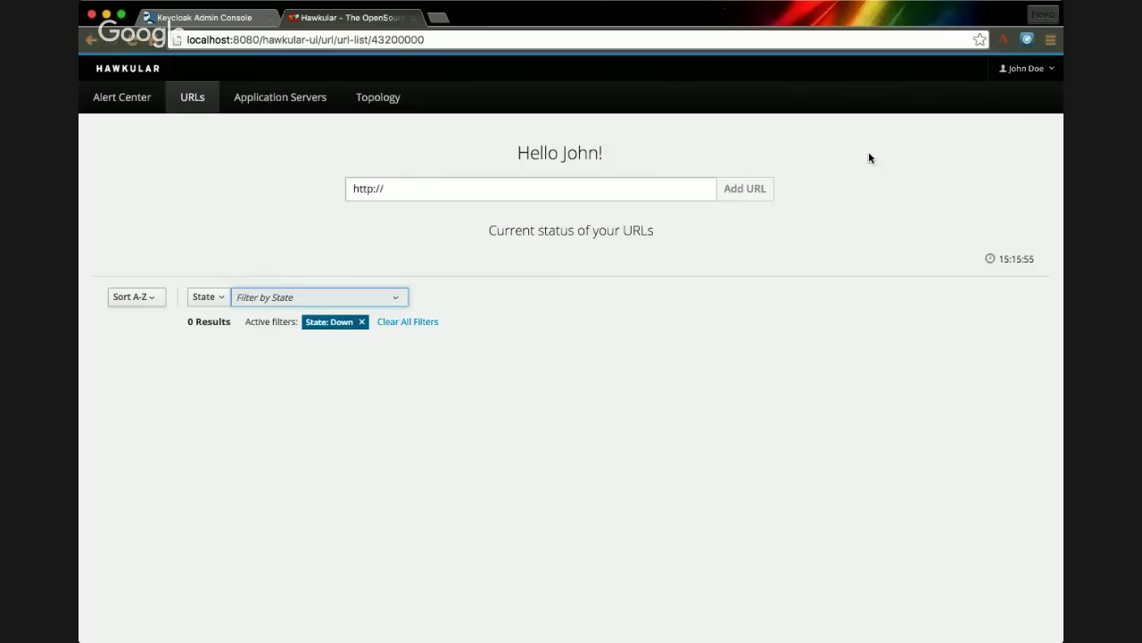
click(1049, 71)
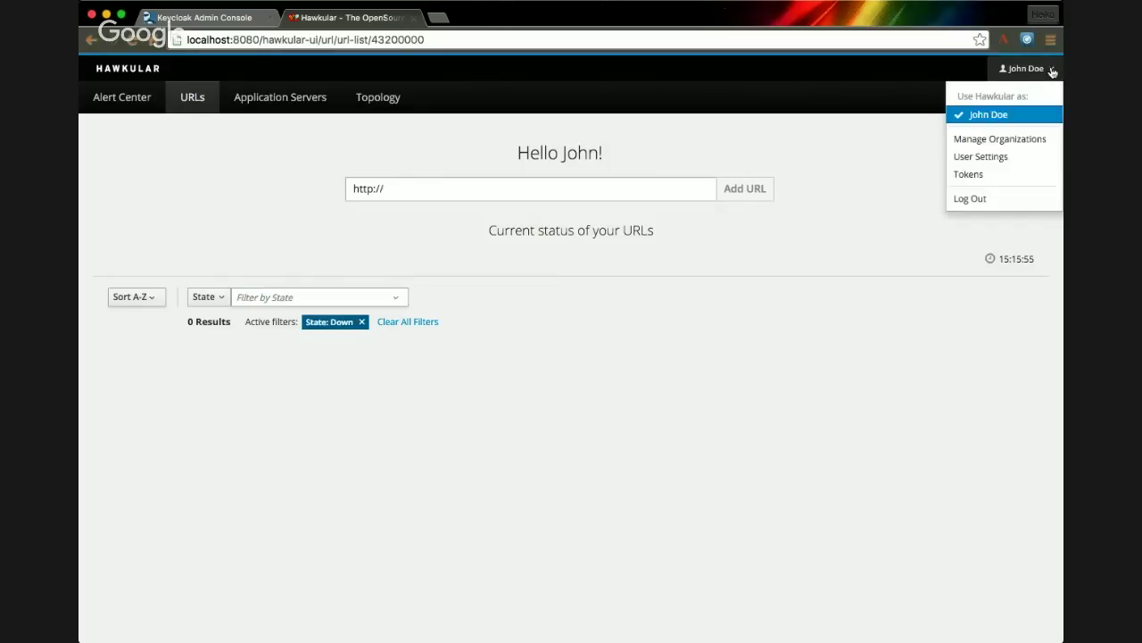
- Create a new organization named hawkular.org under Manage Organizations
click(1032, 141)
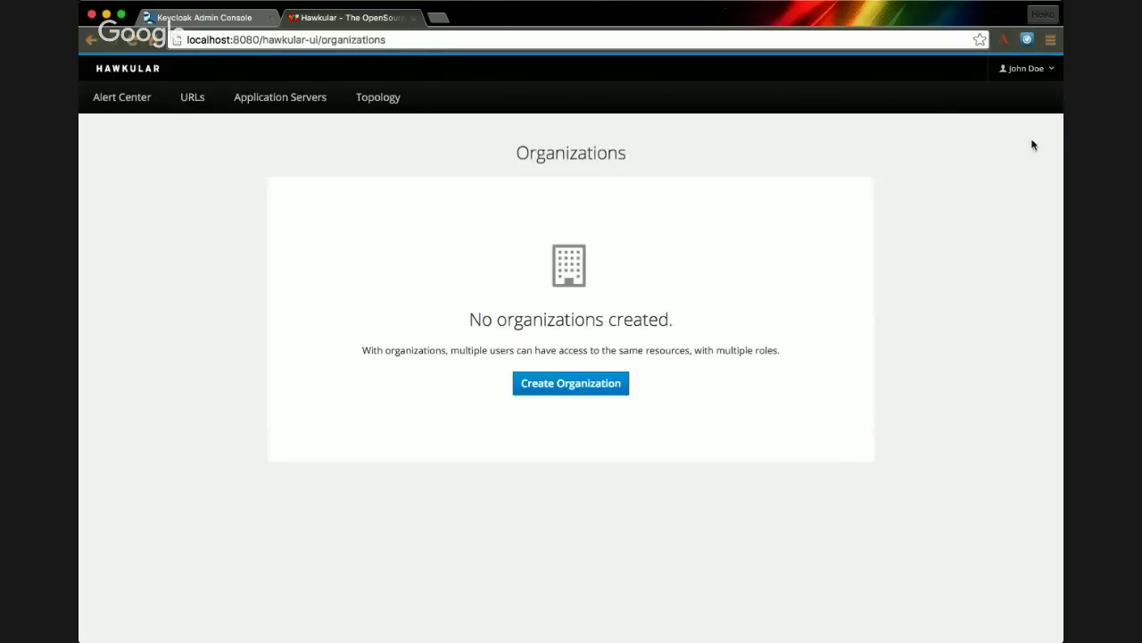
click(551, 386)
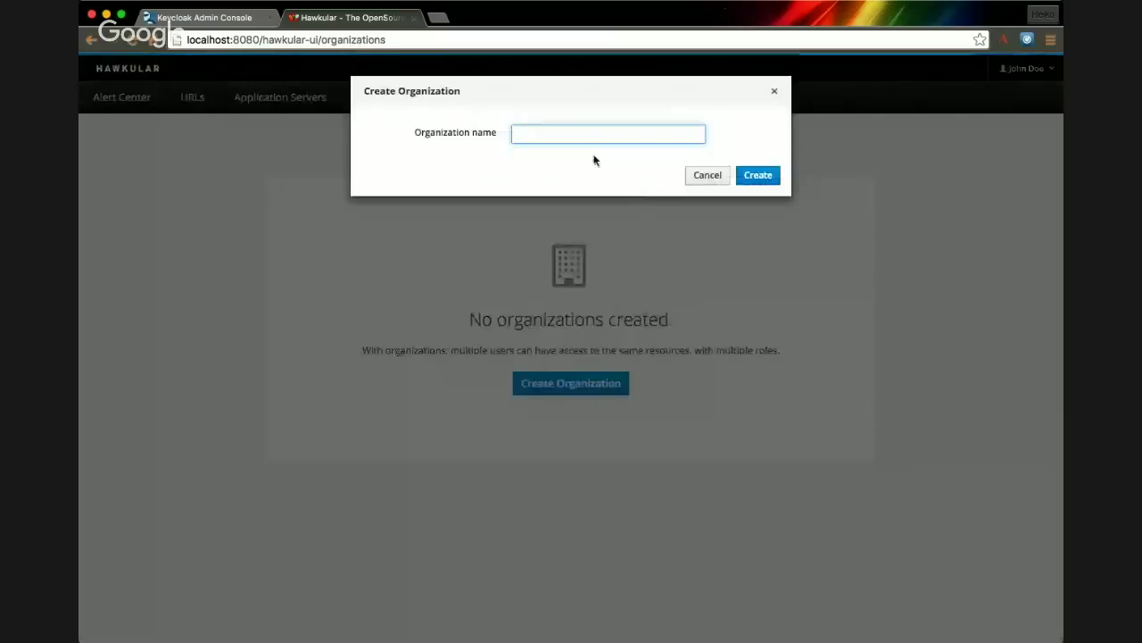
text(h)
click(595, 160)
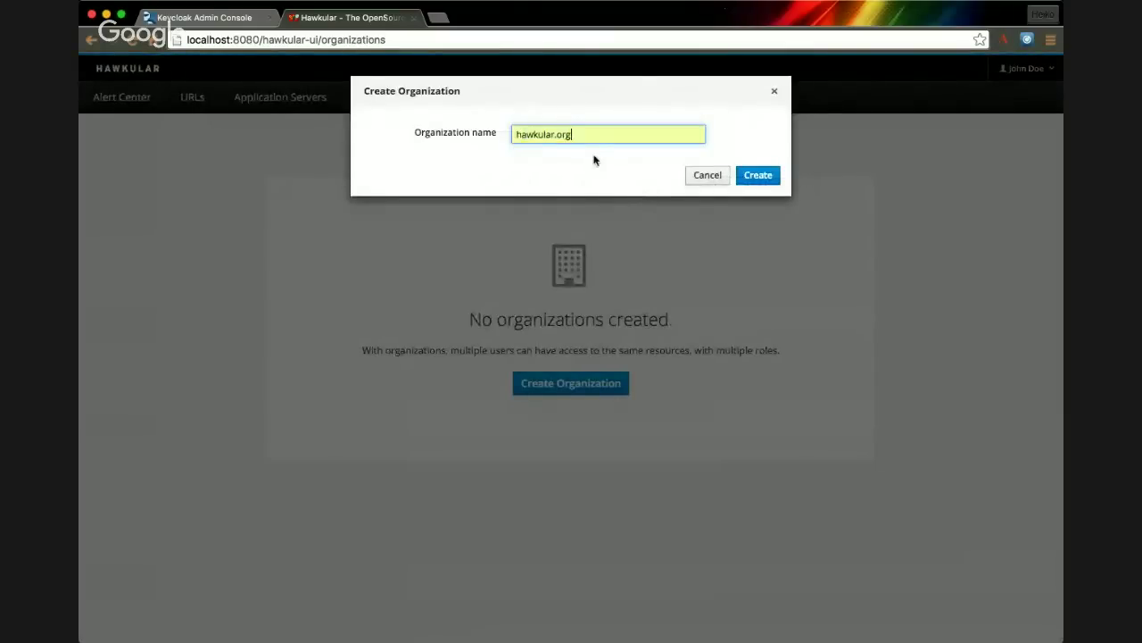
click(747, 178)
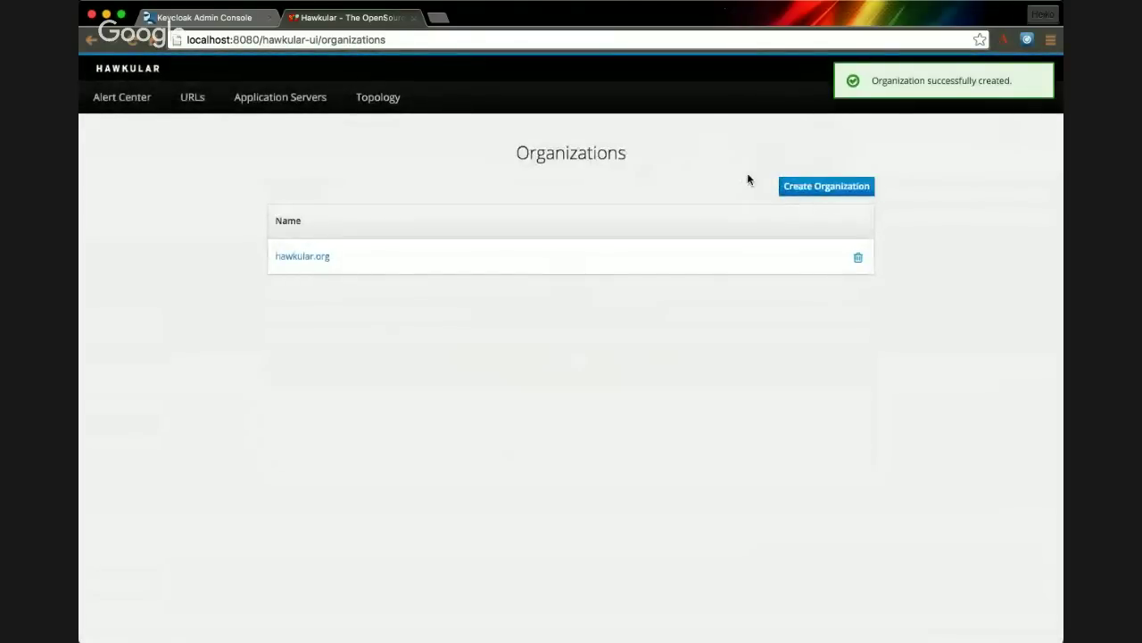
- Open hawkular.org's members and close the Invite People dialog without inviting anyone
click(314, 259)
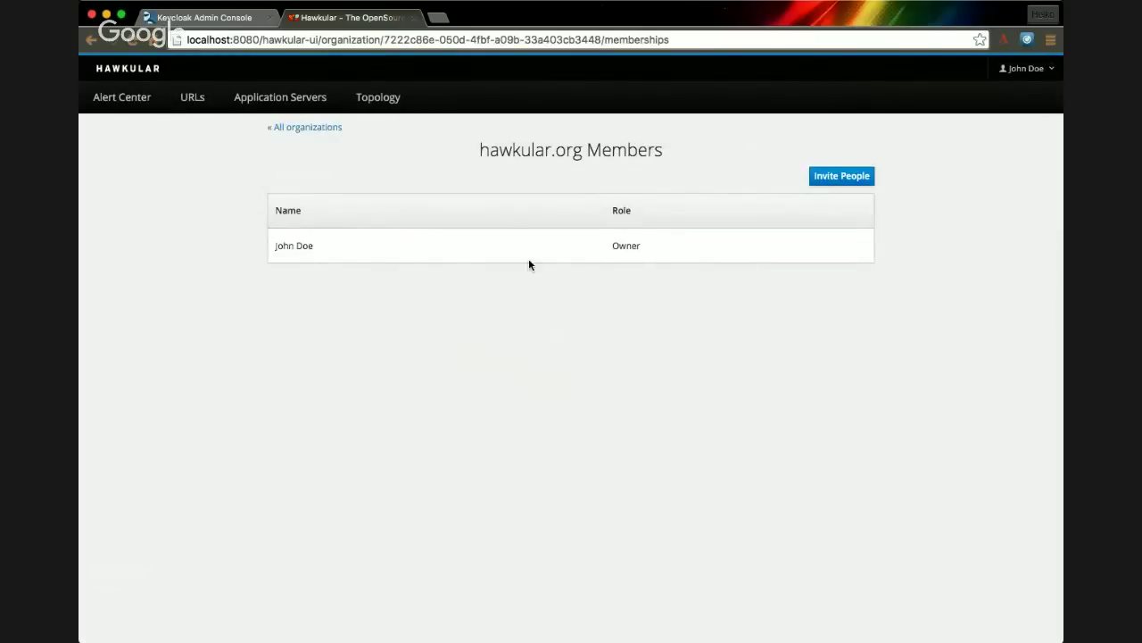
click(836, 182)
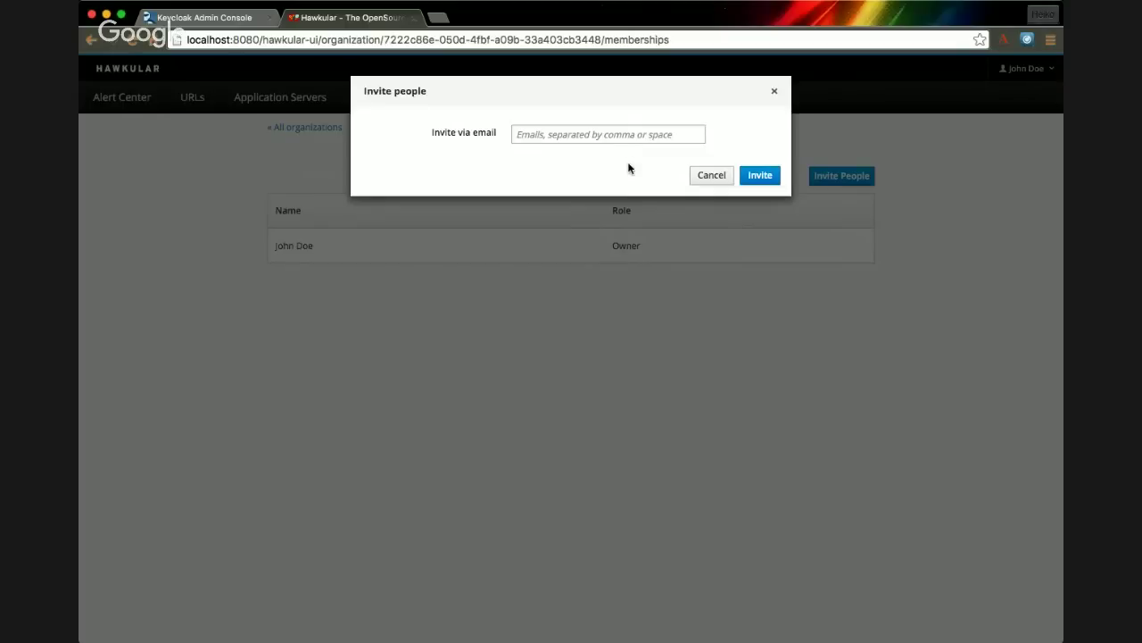
click(775, 95)
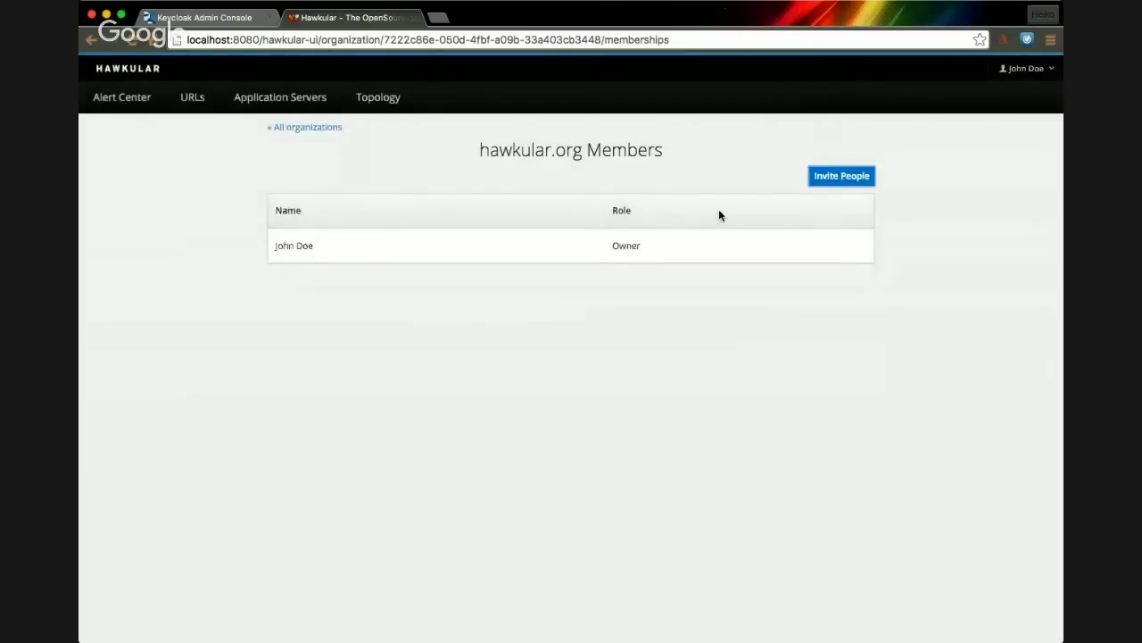
- Return to the URLs list and act as the hawkular.org organization
click(196, 98)
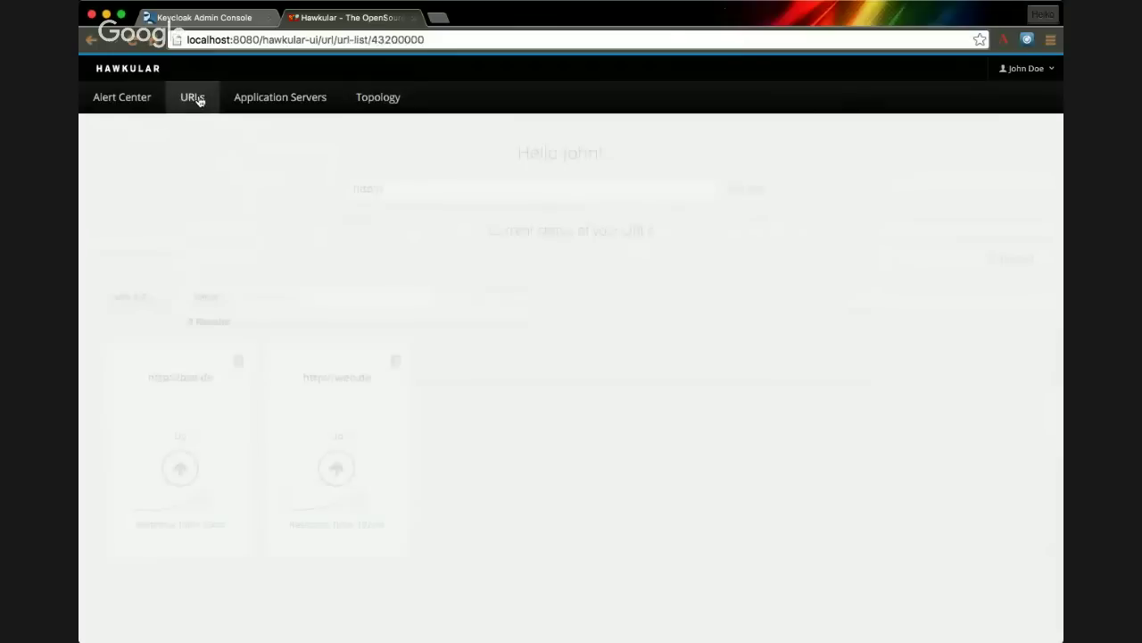
click(1043, 71)
click(1028, 114)
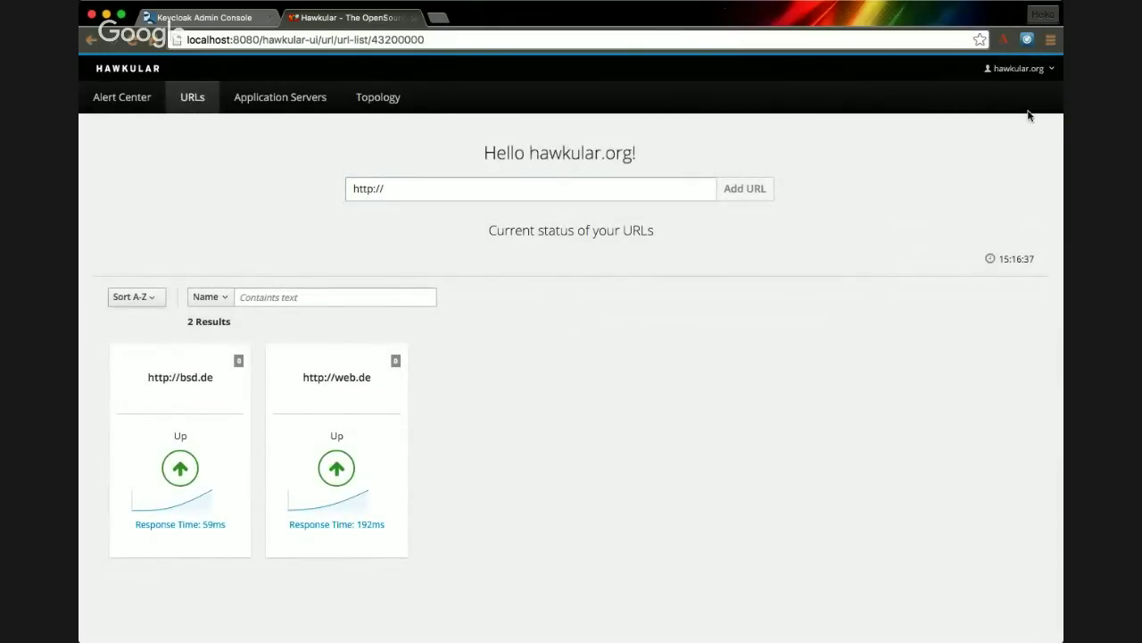
- Switch back to the personal account and list the five application servers
click(1028, 77)
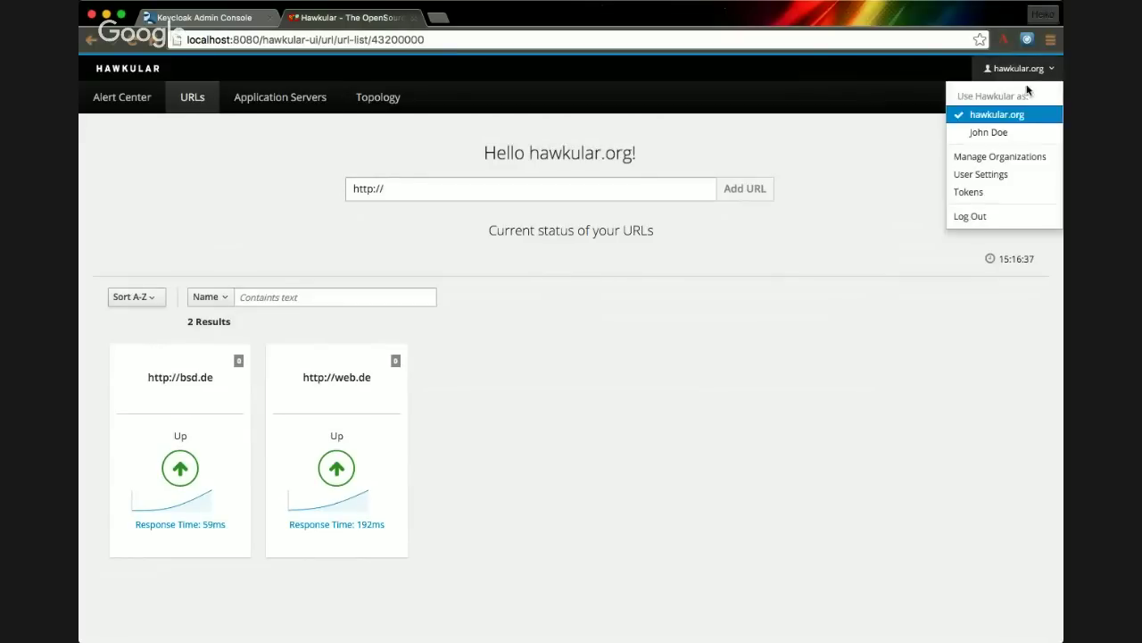
click(1024, 130)
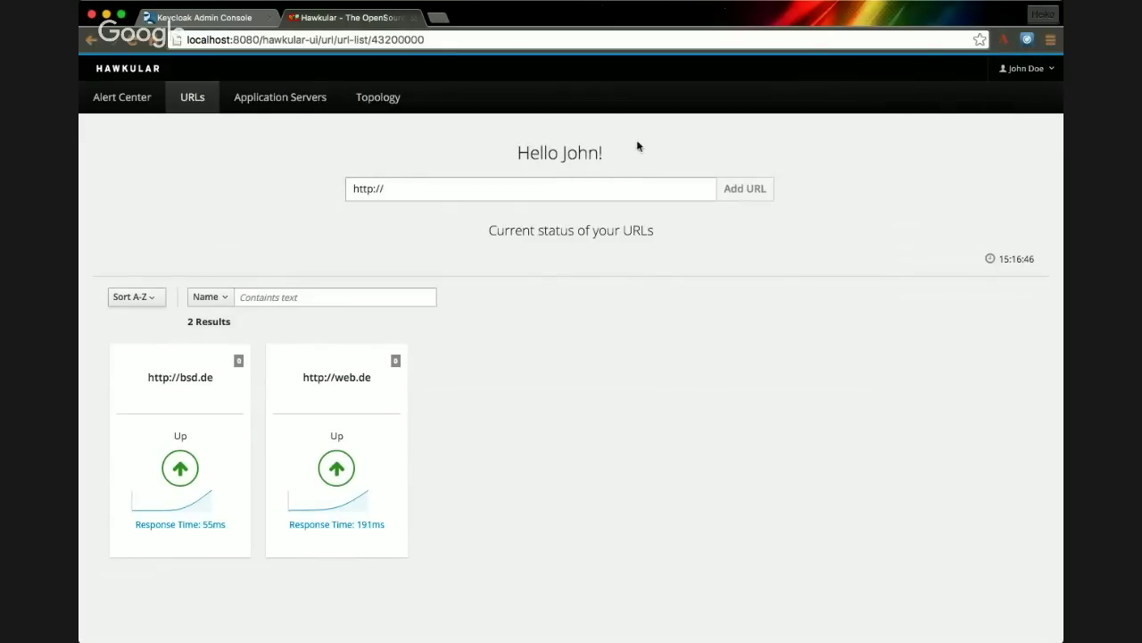
click(297, 106)
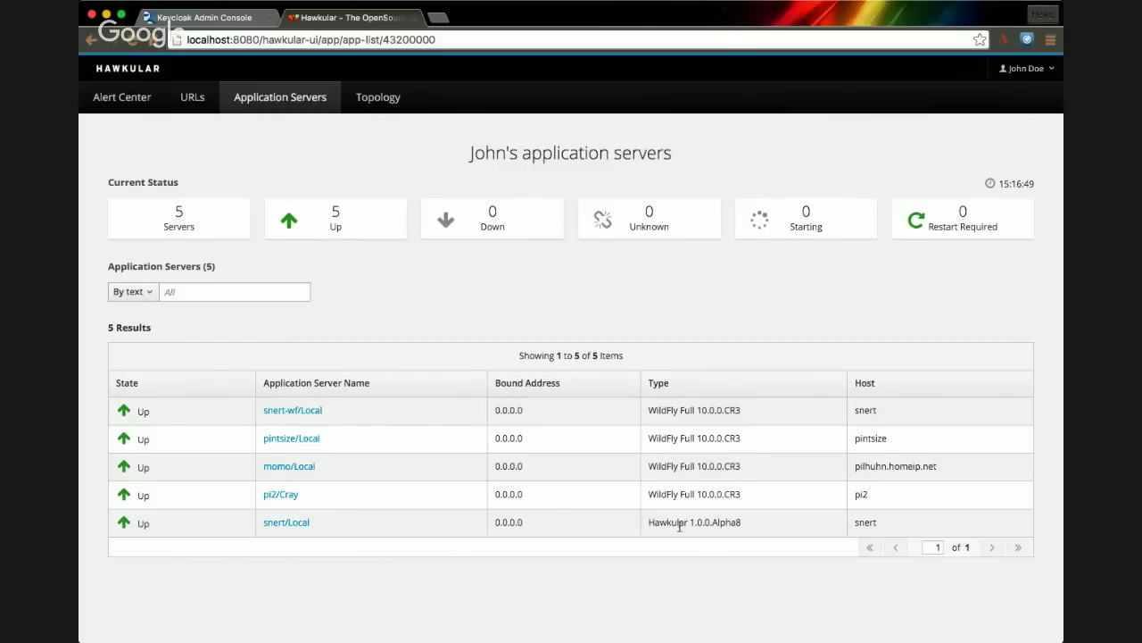
- Open the snert/Local server overview showing 14 active deployments and 327 MB average heap
drag(662, 524, 702, 553)
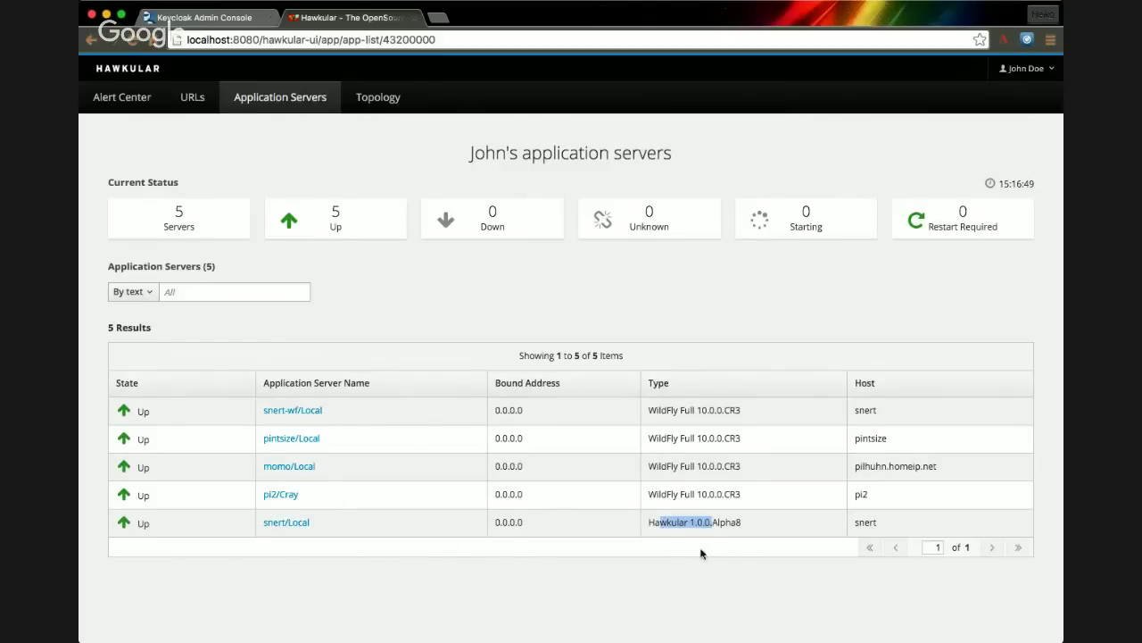
click(285, 524)
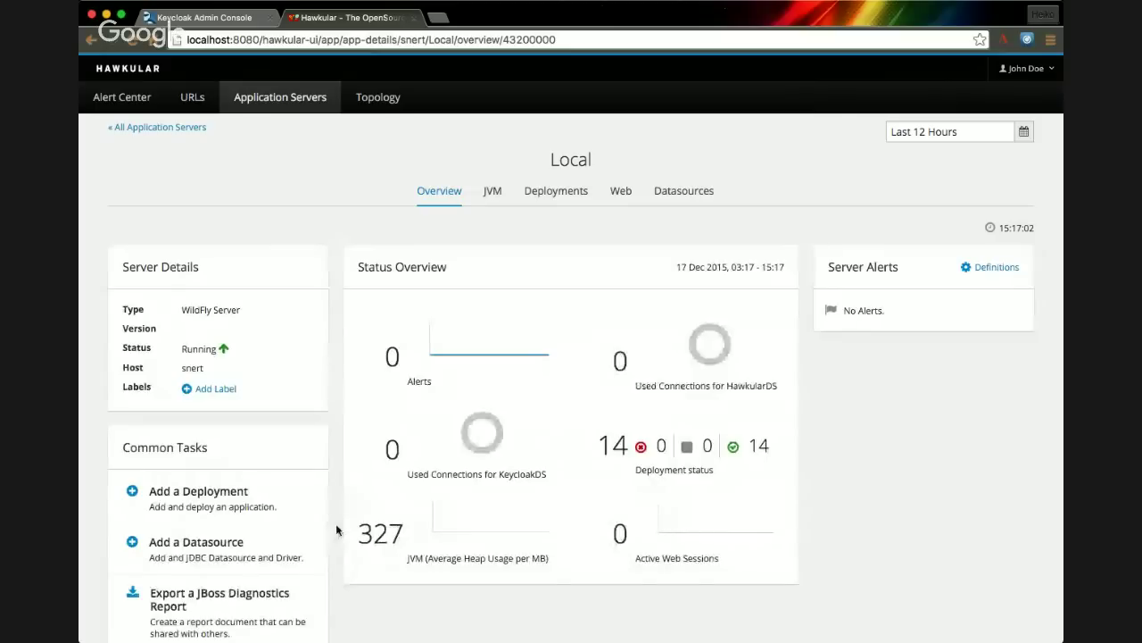
scroll(336, 529, down, 2)
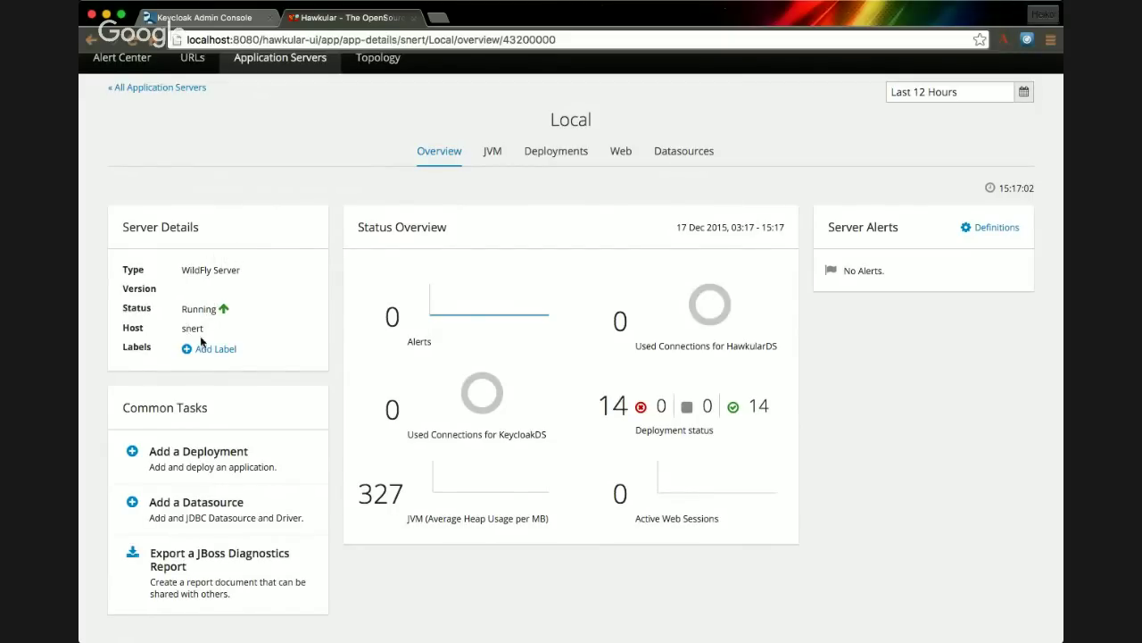
- Add the label kind : production to the Local server
click(209, 350)
click(204, 400)
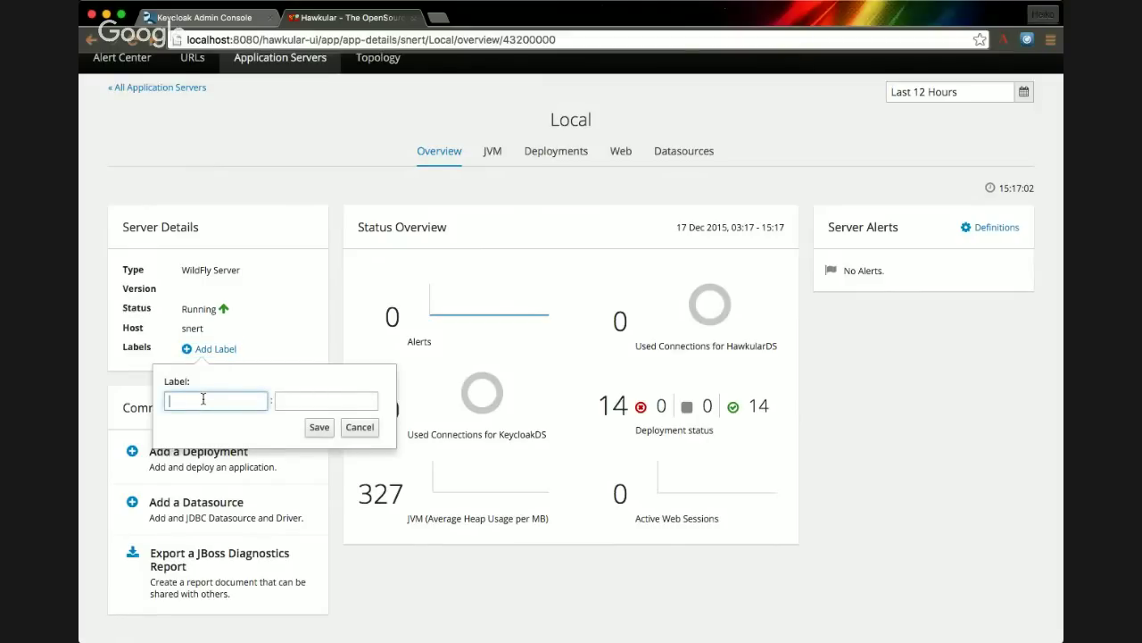
text(kind)
key(Tab)
text(pro)
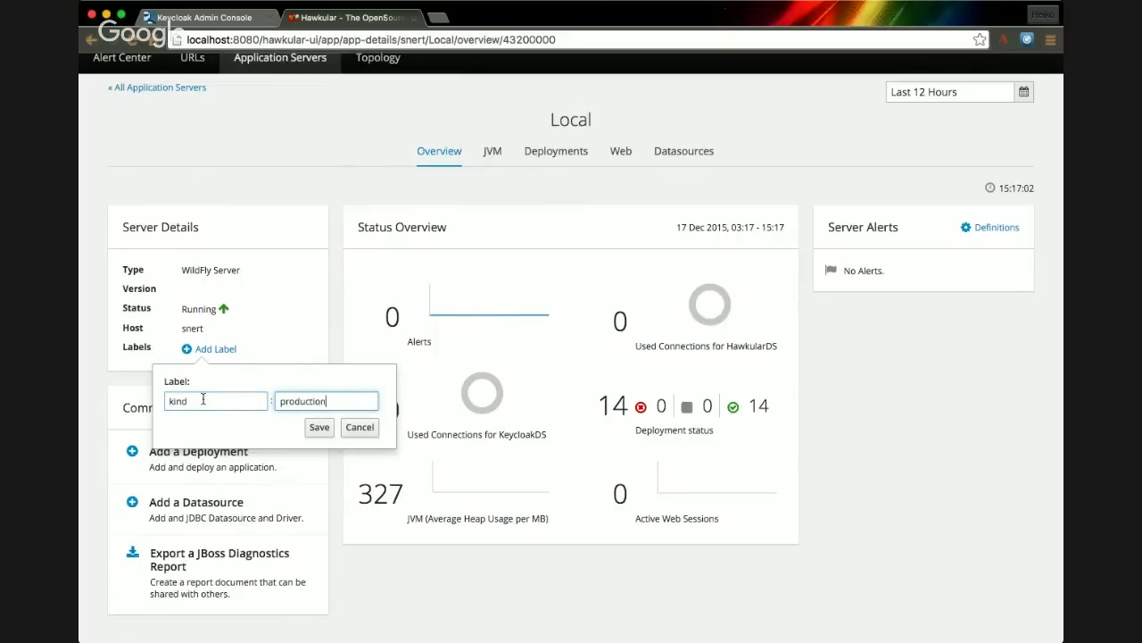
text(duction)
click(319, 427)
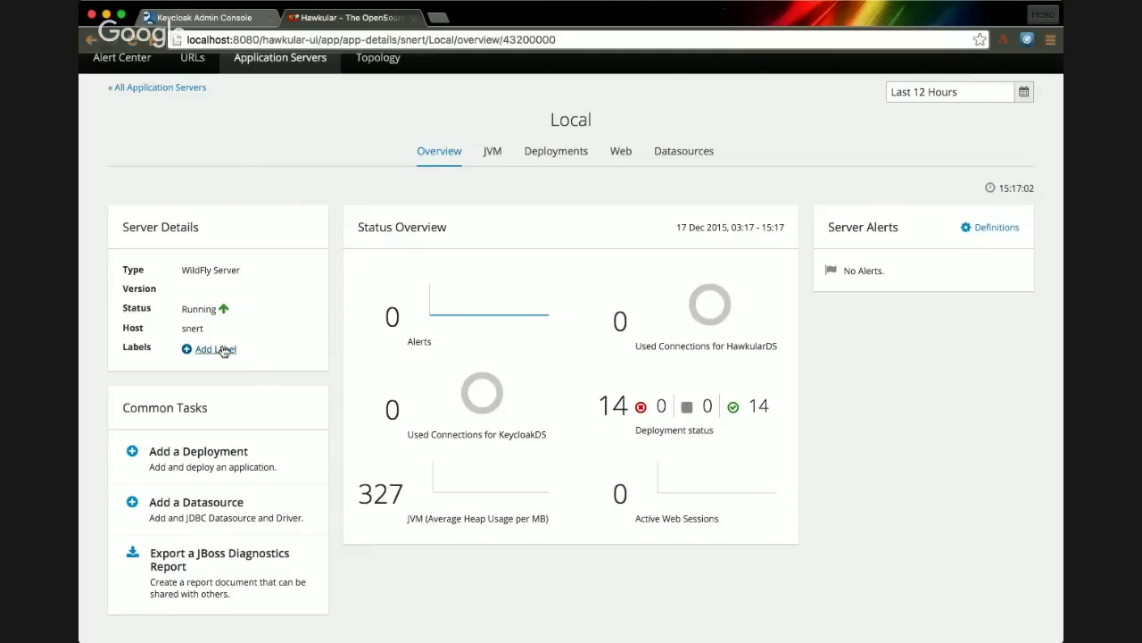
- Review the server's JVM and Deployments tabs, then return to its Overview
click(497, 155)
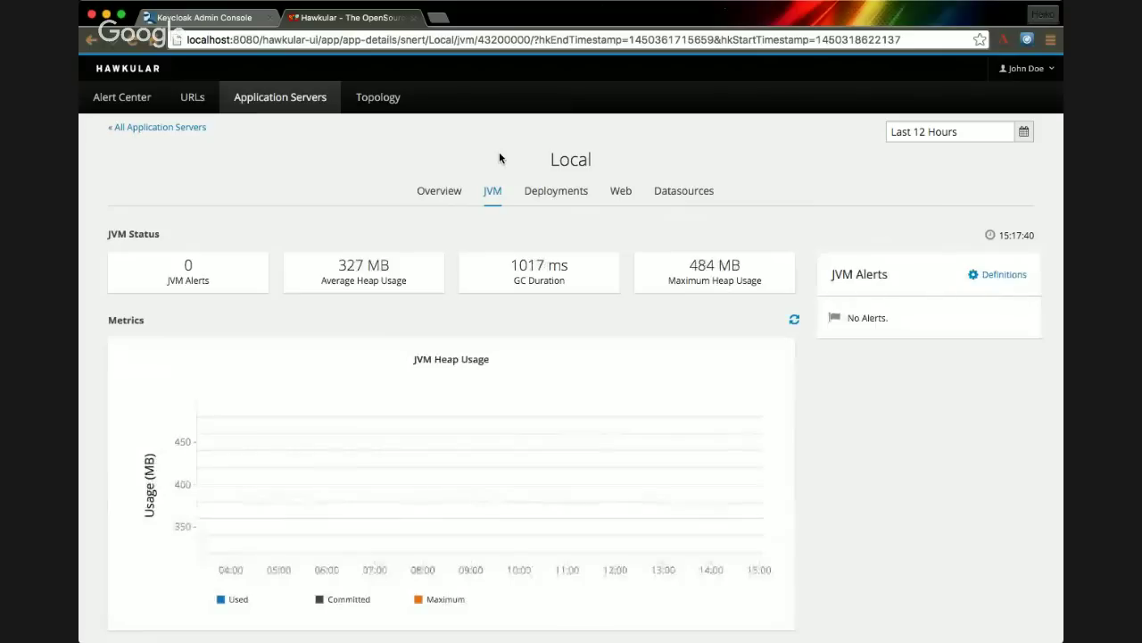
click(539, 192)
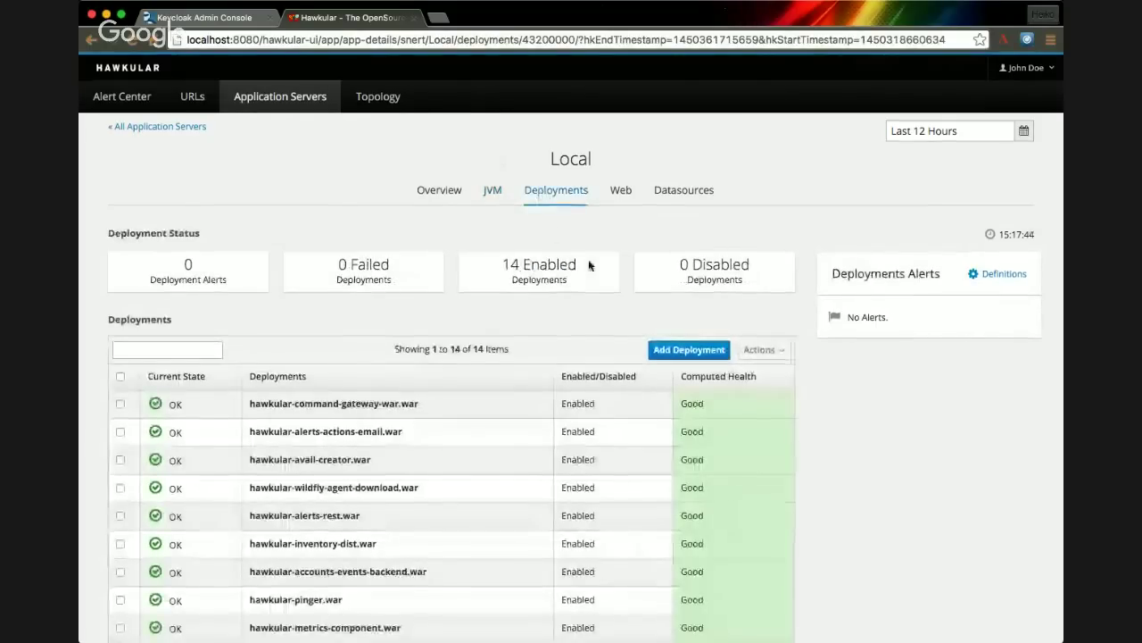
scroll(591, 263, down, 5)
scroll(590, 266, up, 5)
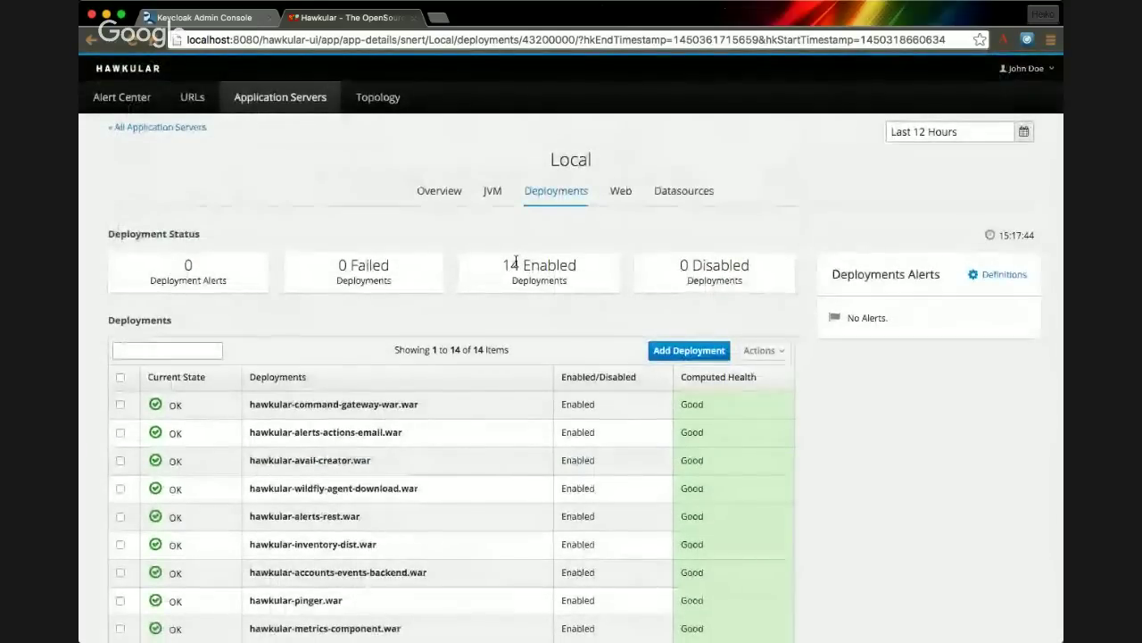
click(429, 193)
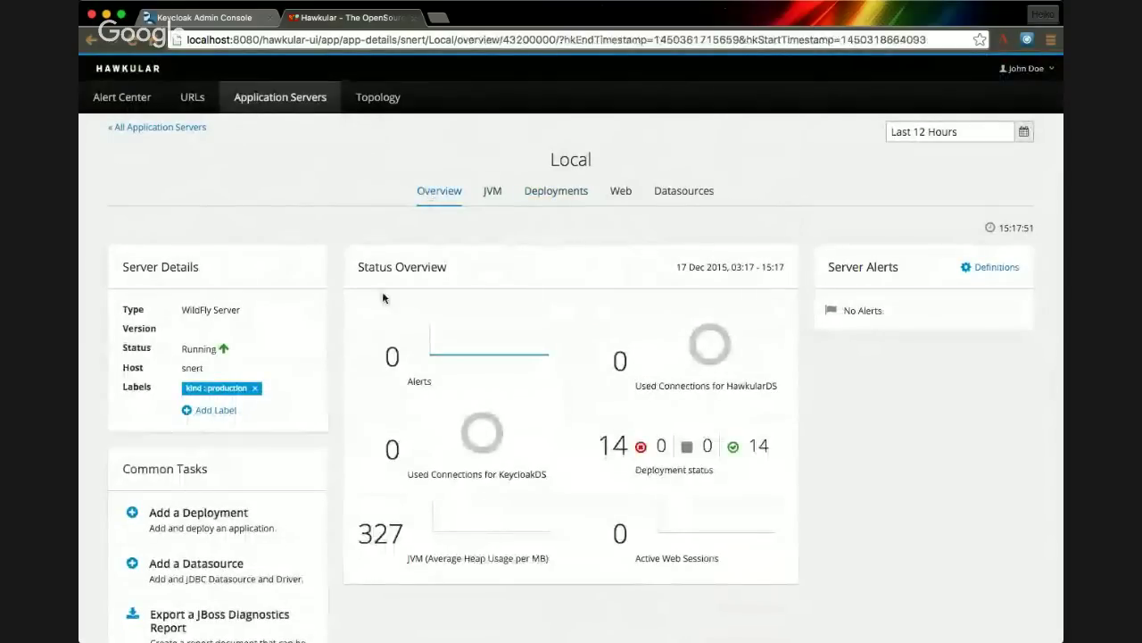
- Start a new datasource, switch between XA and non-XA types, then abandon it
click(234, 566)
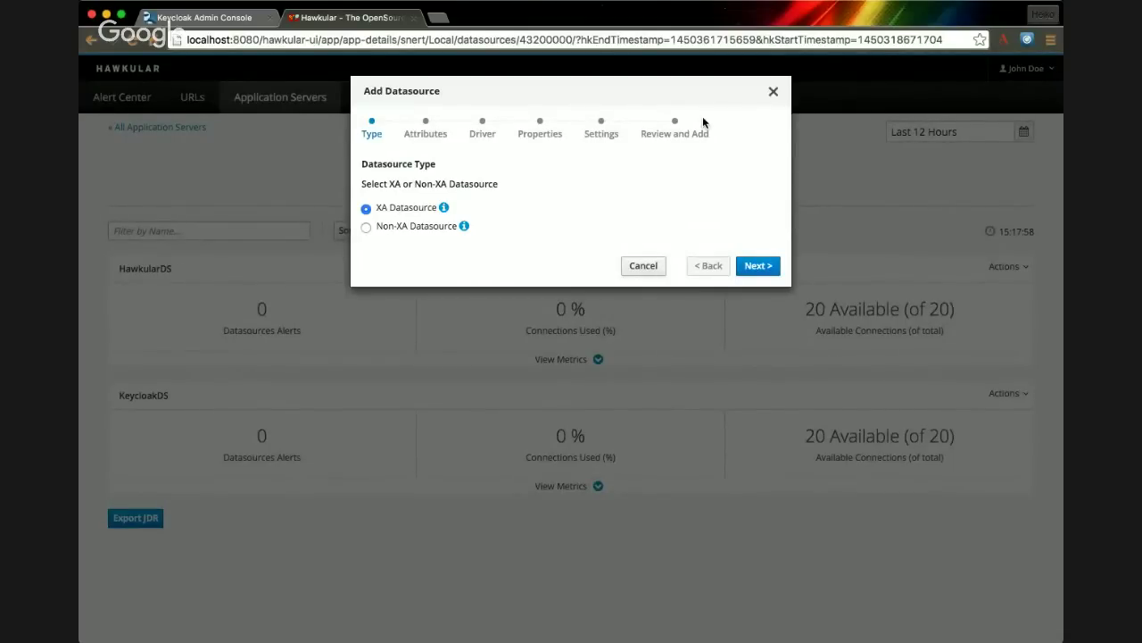
click(367, 228)
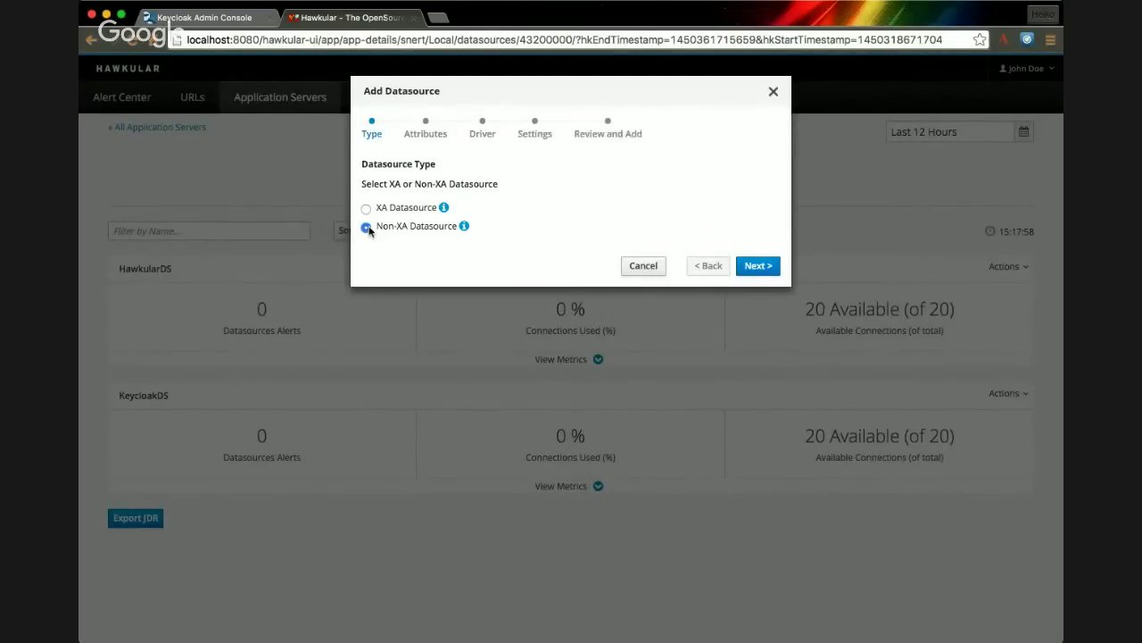
click(367, 209)
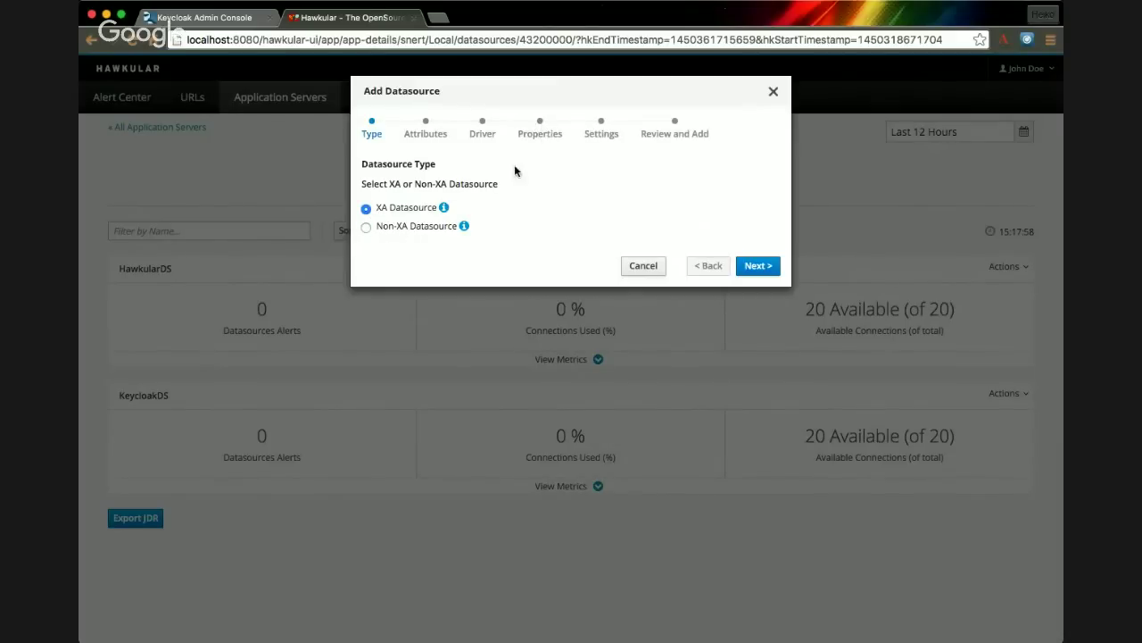
click(367, 226)
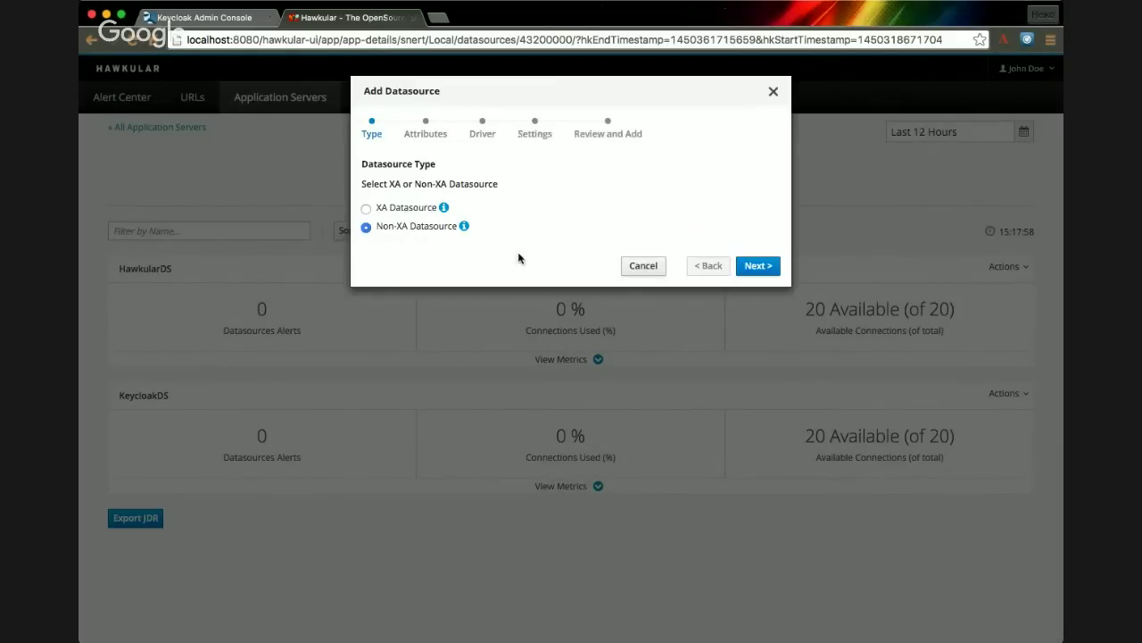
click(643, 265)
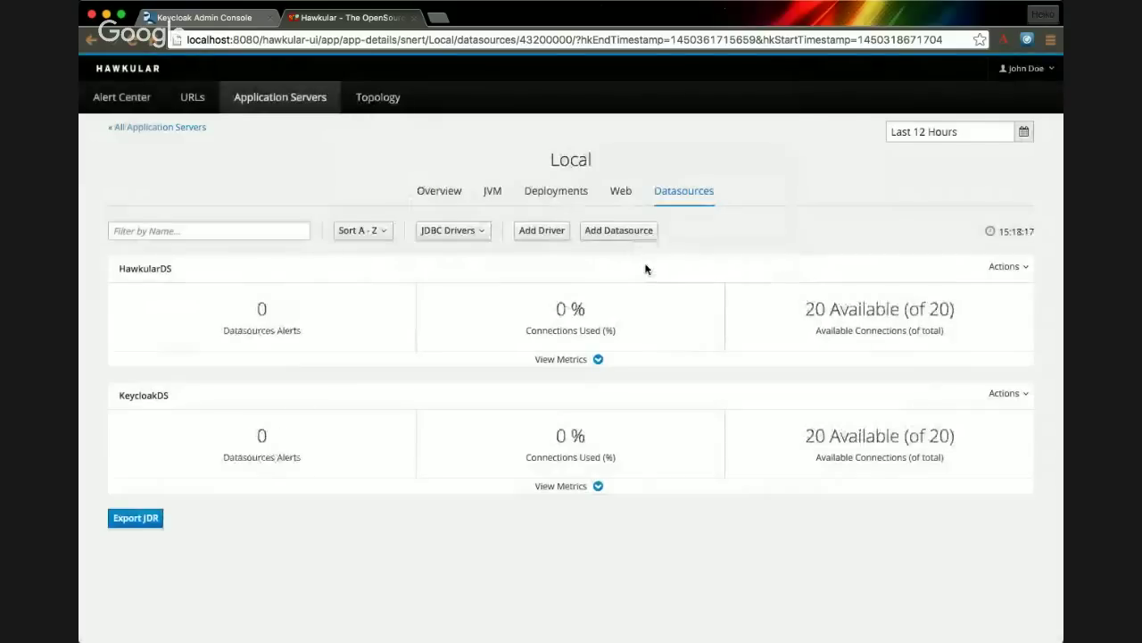
- Start adding a deployment, cancel it, and show the Local server's overview
click(440, 193)
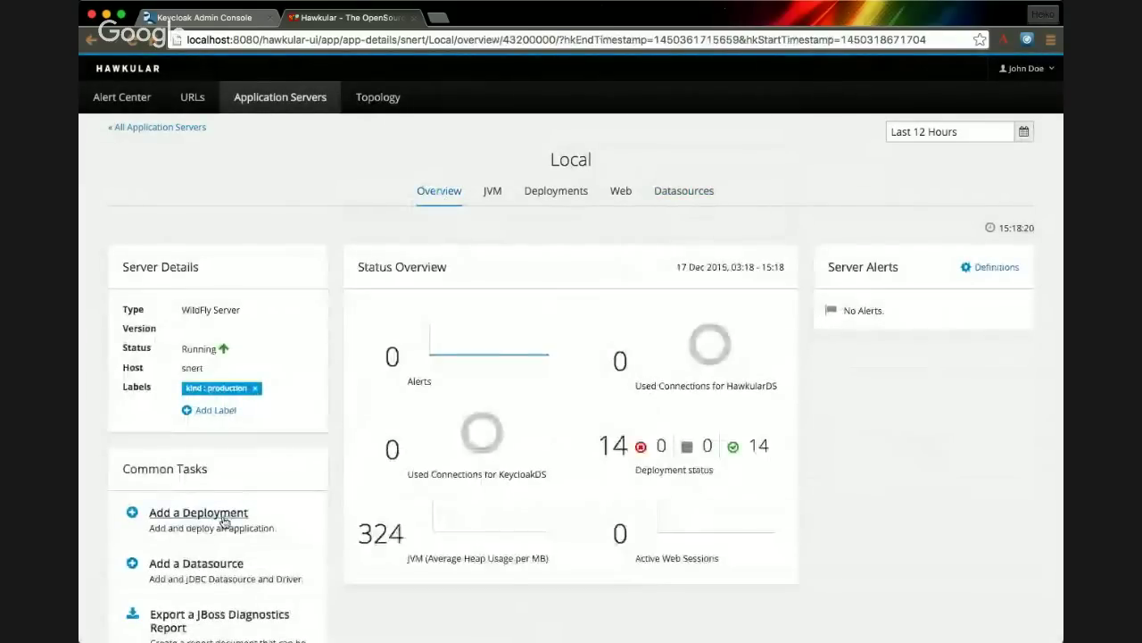
click(222, 518)
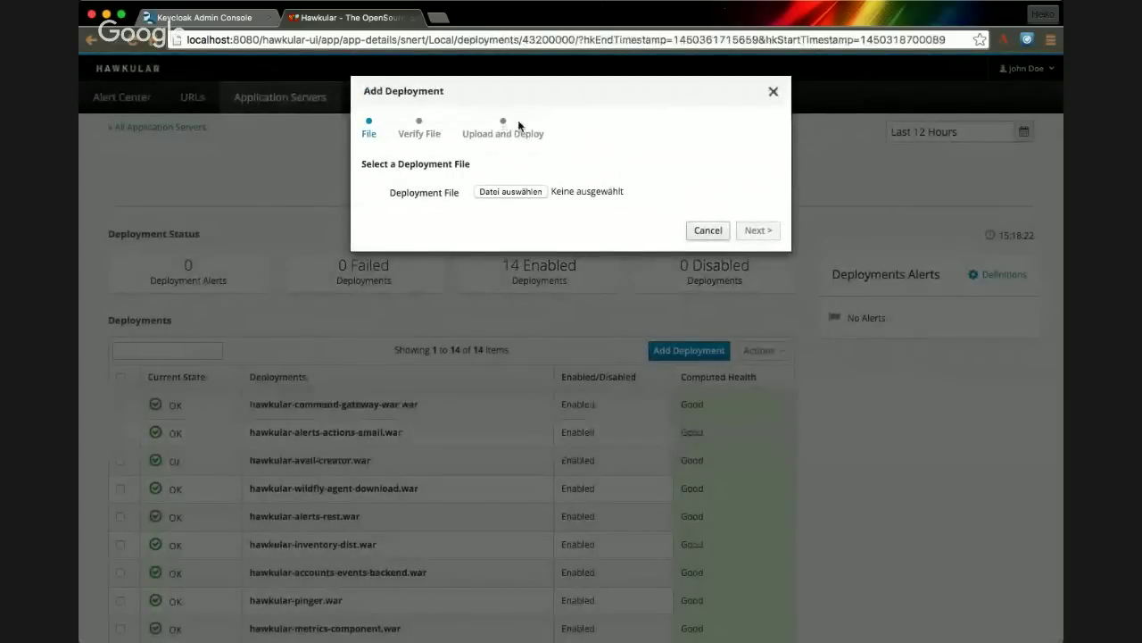
click(707, 230)
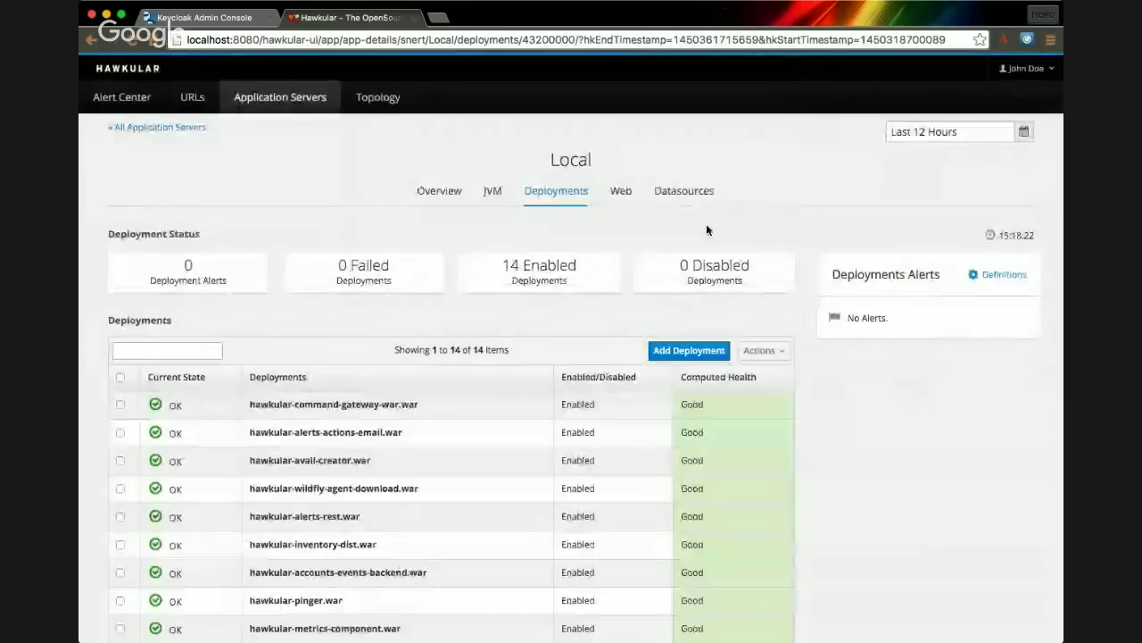
click(445, 195)
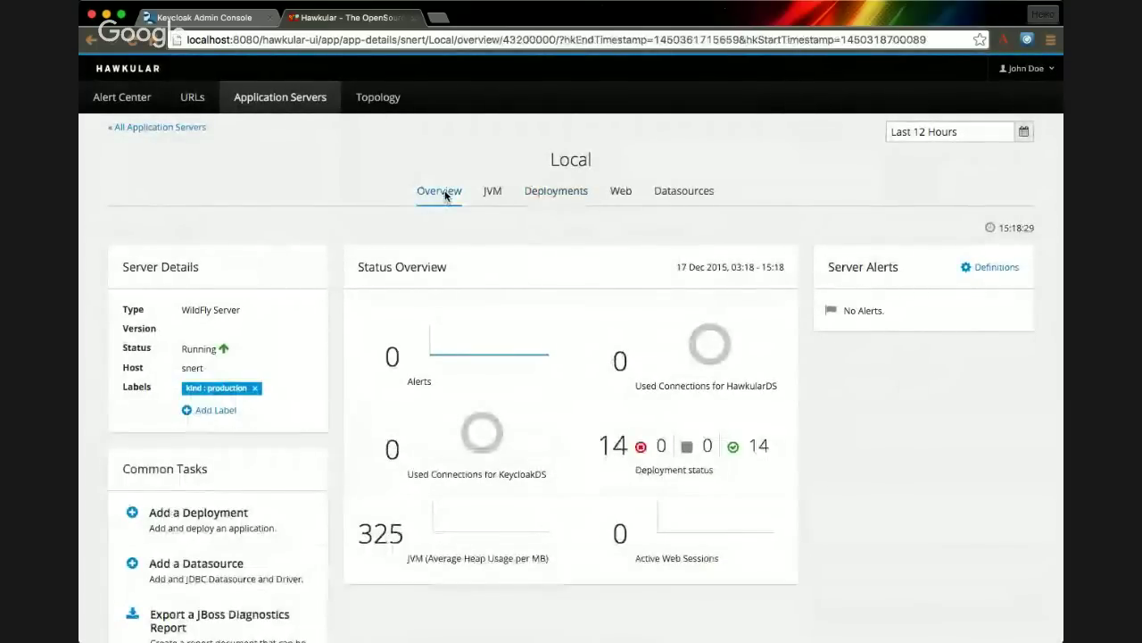
- Open the JVM Heap Used alert definition and set its upper threshold to 50% heap max
click(985, 267)
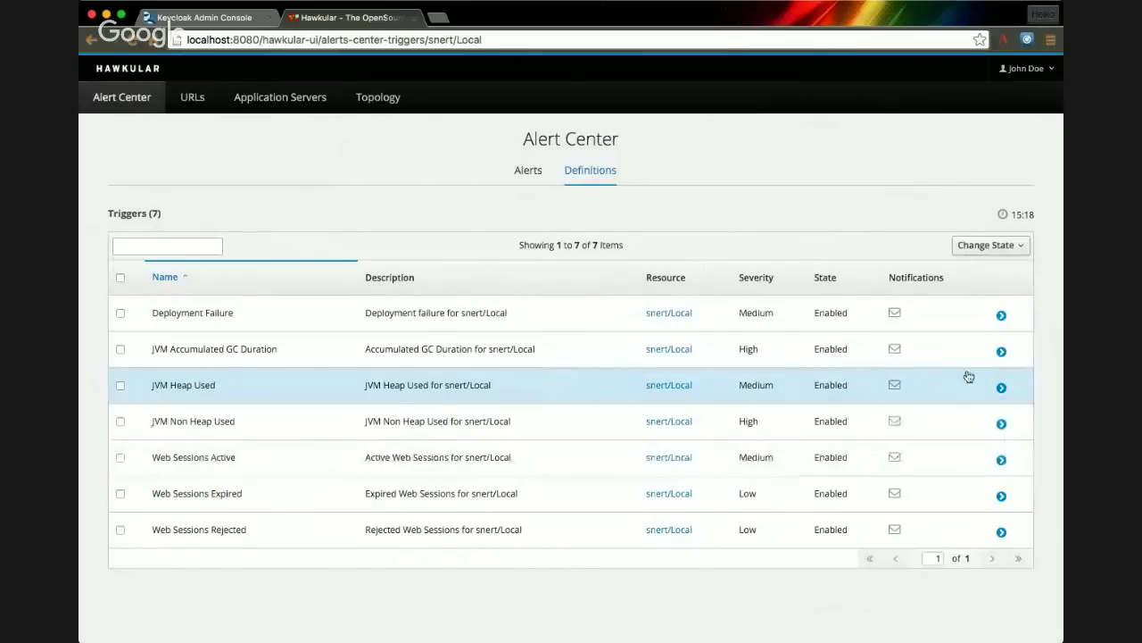
click(1001, 388)
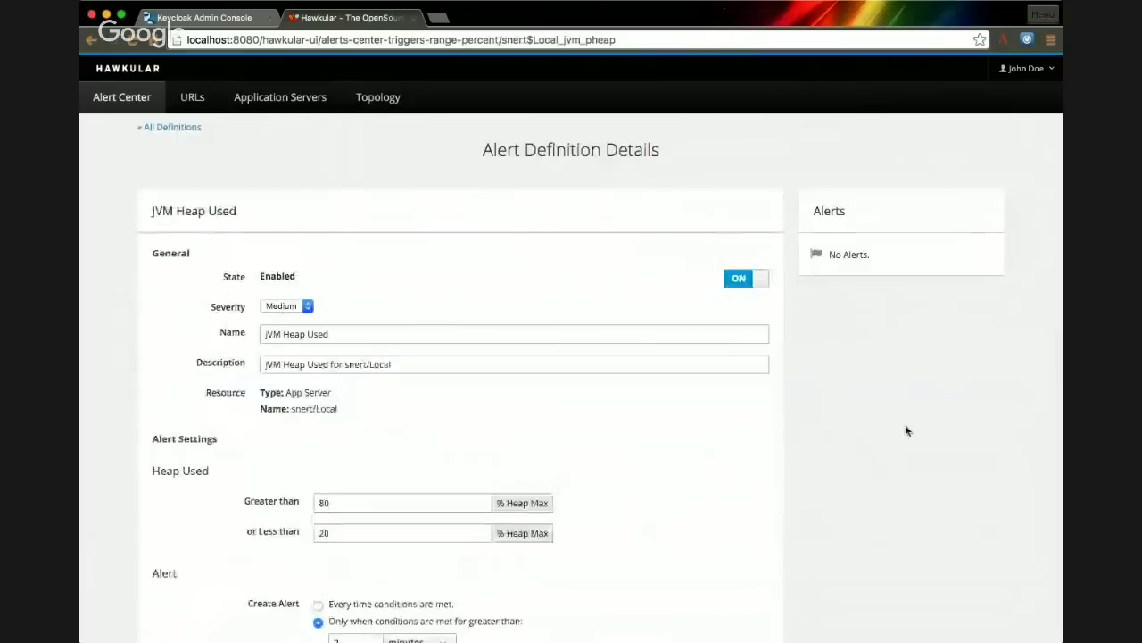
scroll(554, 423, down, 5)
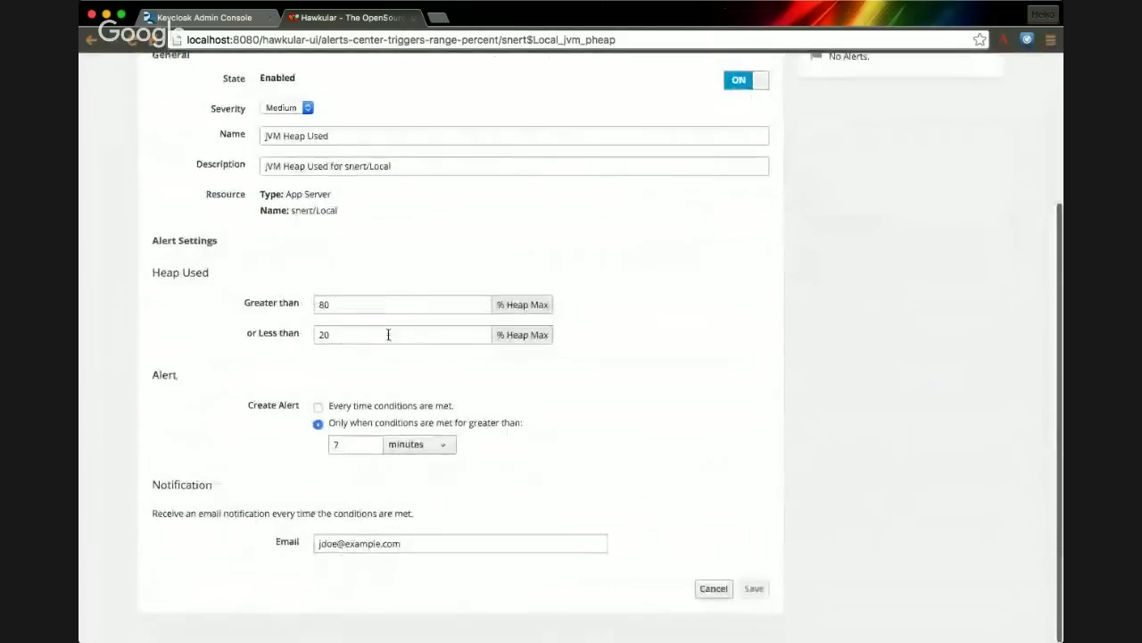
click(388, 304)
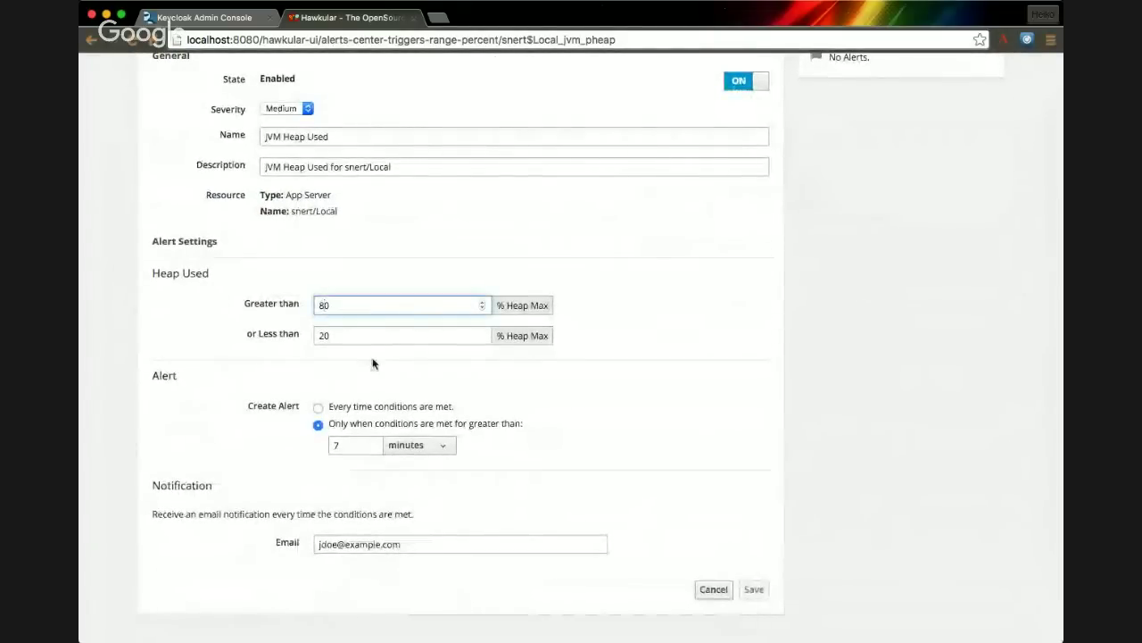
key(Left)
key(BackSpace)
text(5)
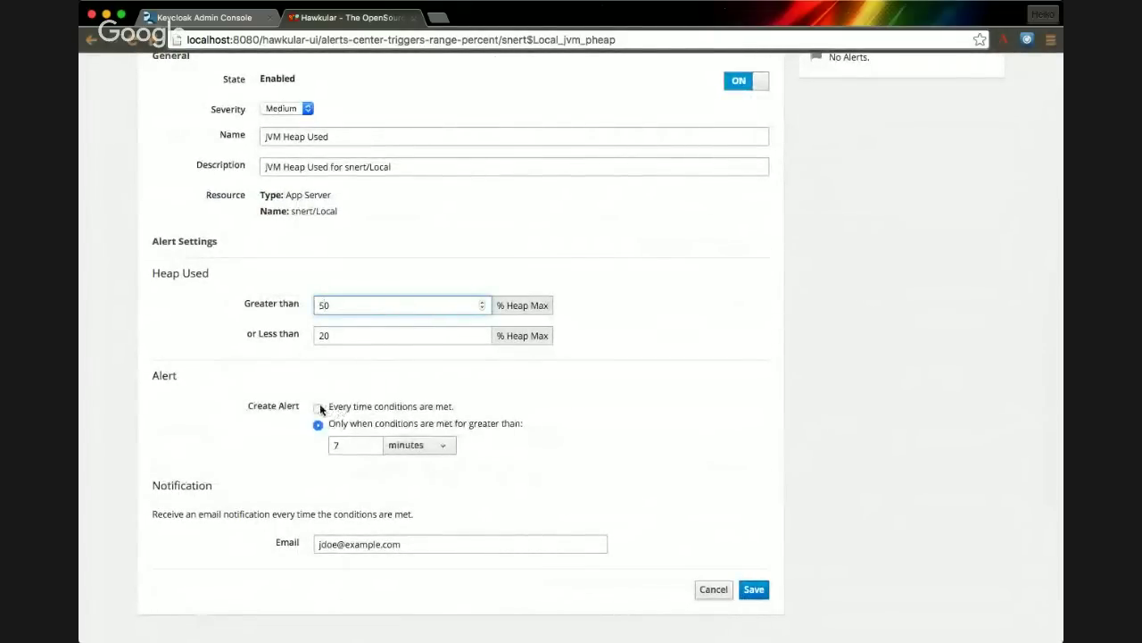
- Make the alert fire every time conditions are met, save it, and return to all definitions
click(320, 407)
click(756, 590)
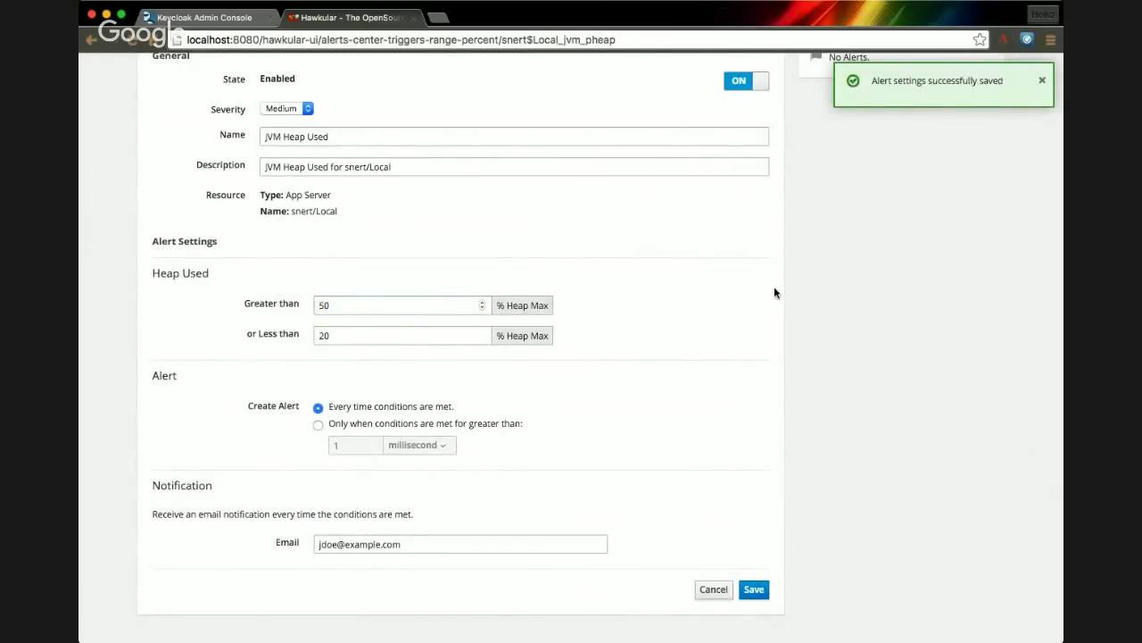
scroll(773, 290, up, 5)
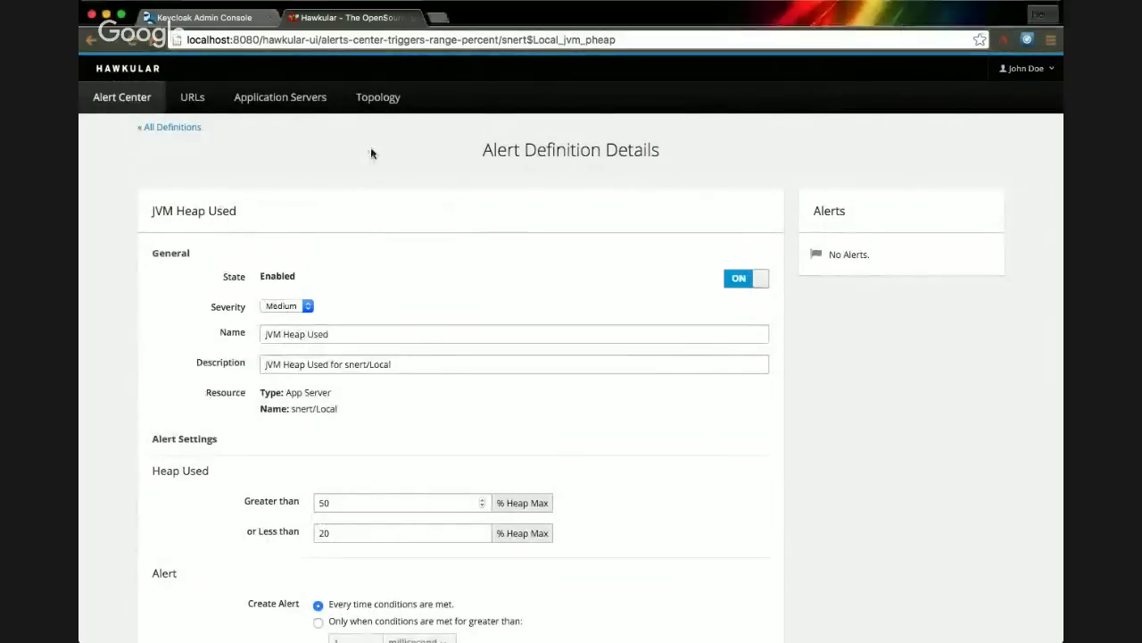
click(191, 129)
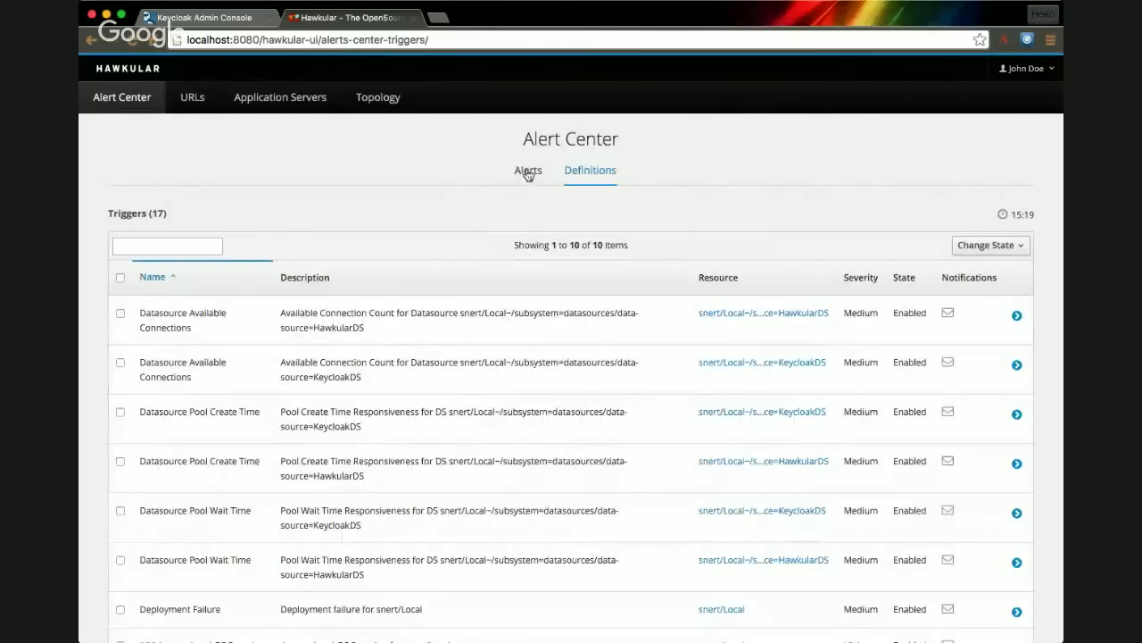
- Confirm there are no open alerts, then view application servers as hawkular.org and the personal account
click(527, 171)
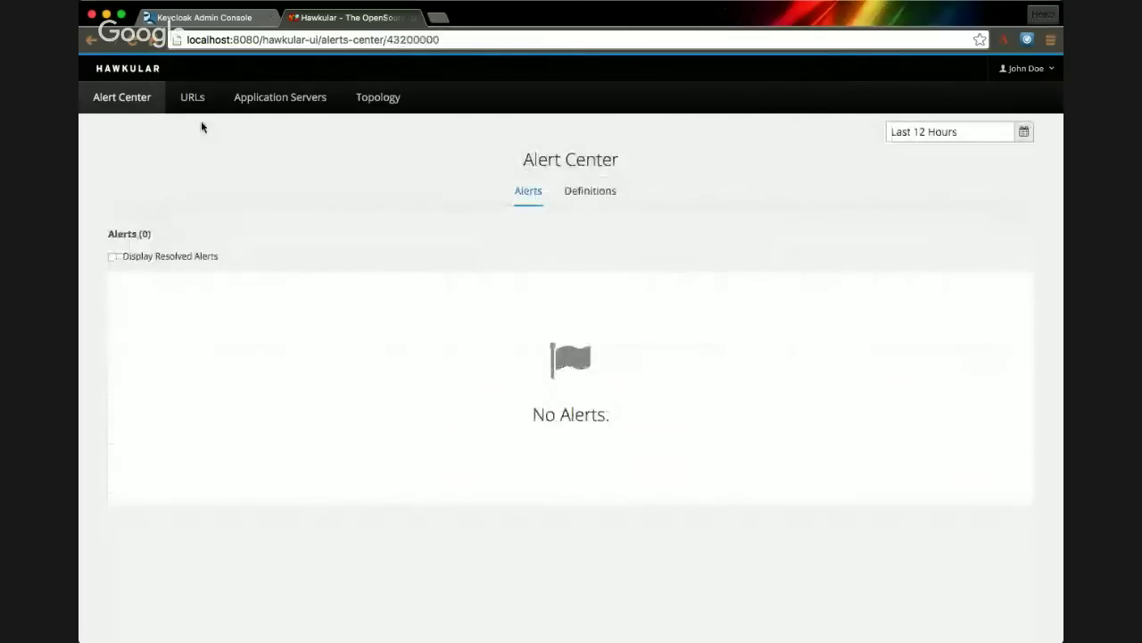
click(259, 100)
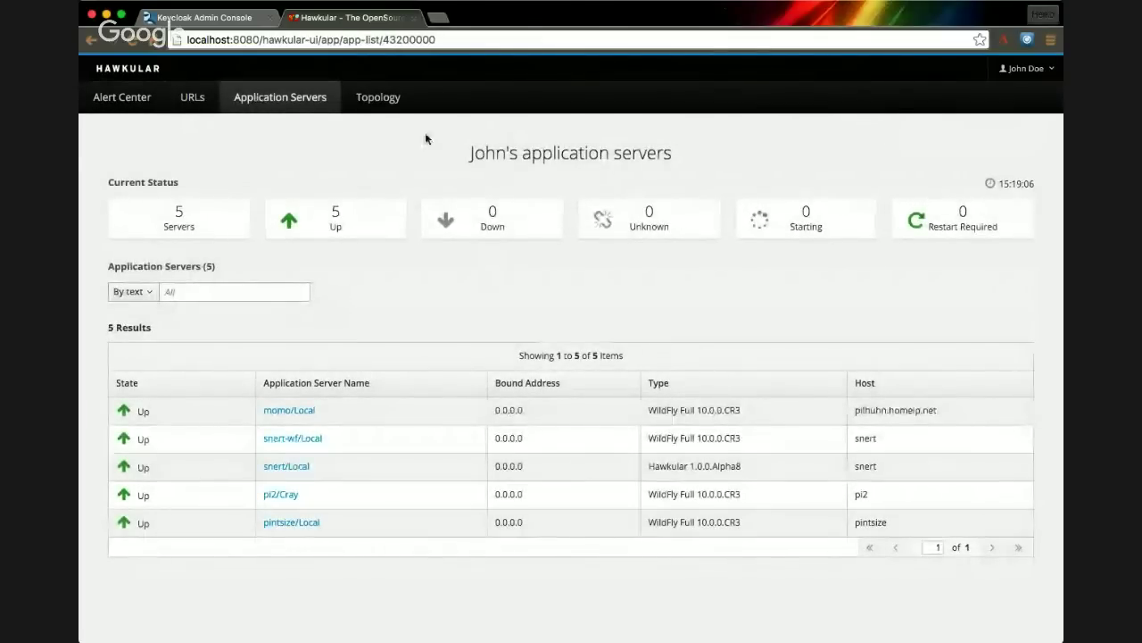
click(1020, 71)
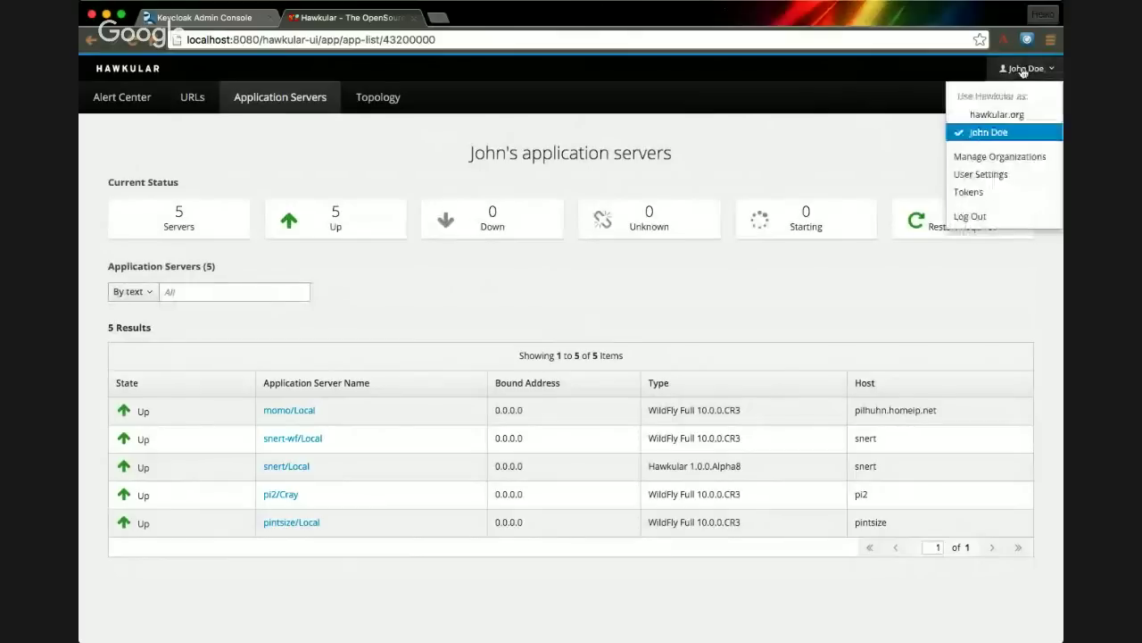
click(1023, 116)
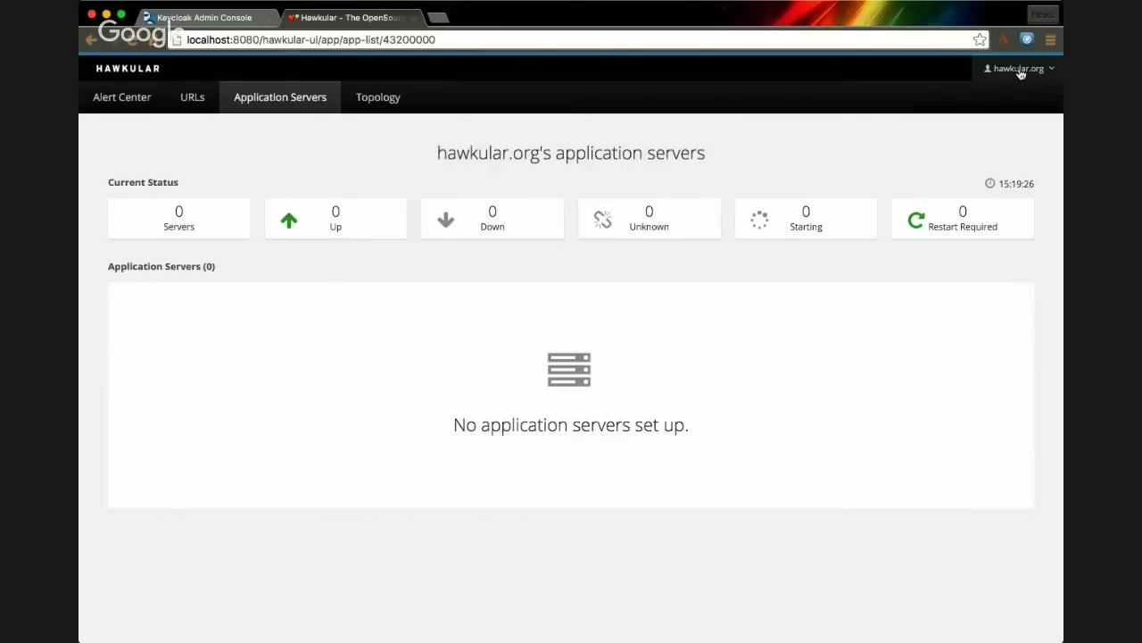
click(1021, 72)
click(1018, 134)
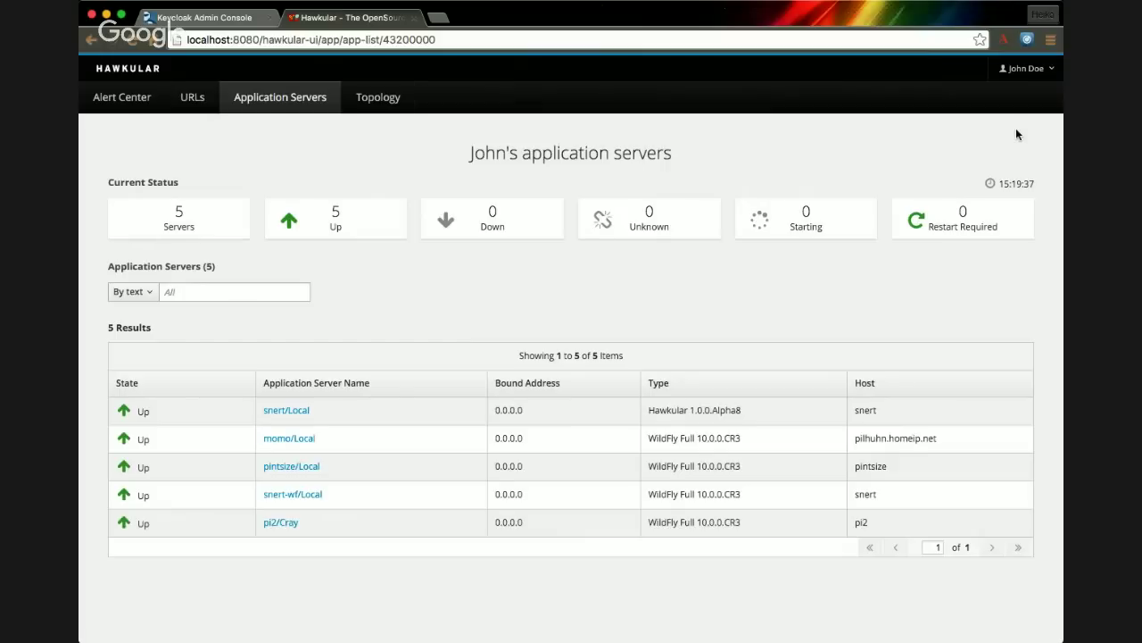
- Show the monitored URLs page acting as the hawkular.org organization
click(189, 100)
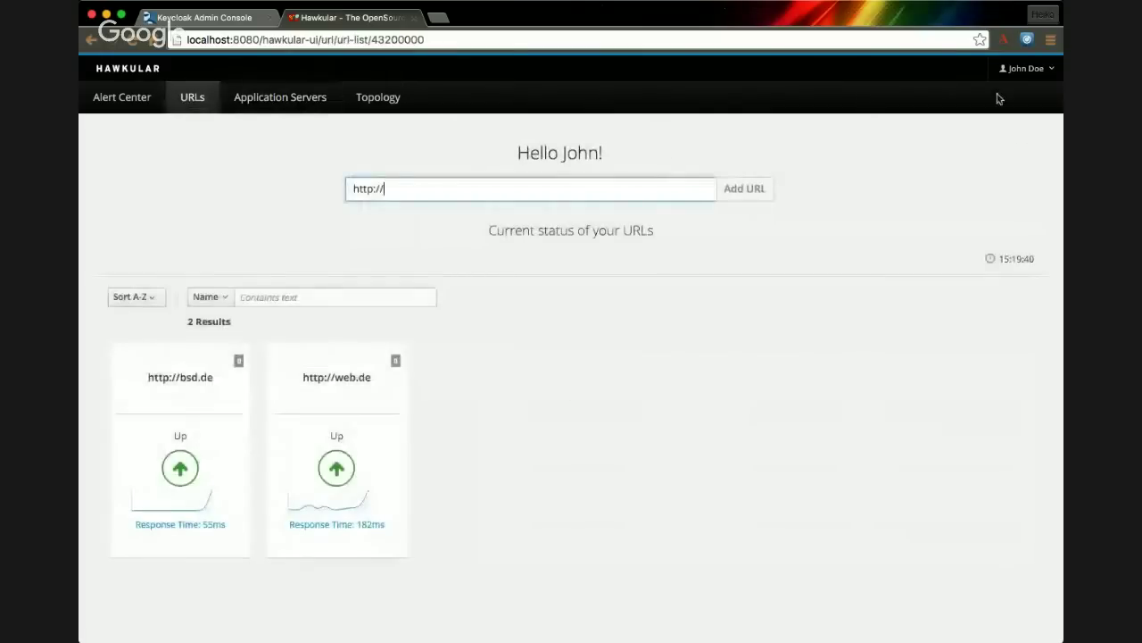
click(1022, 69)
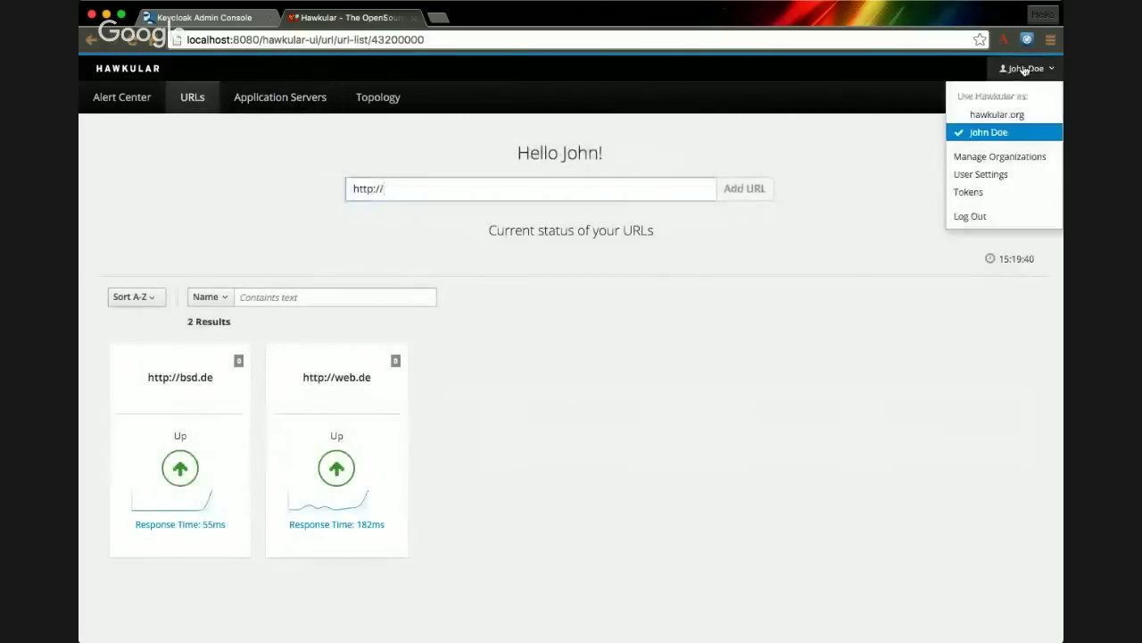
click(1025, 116)
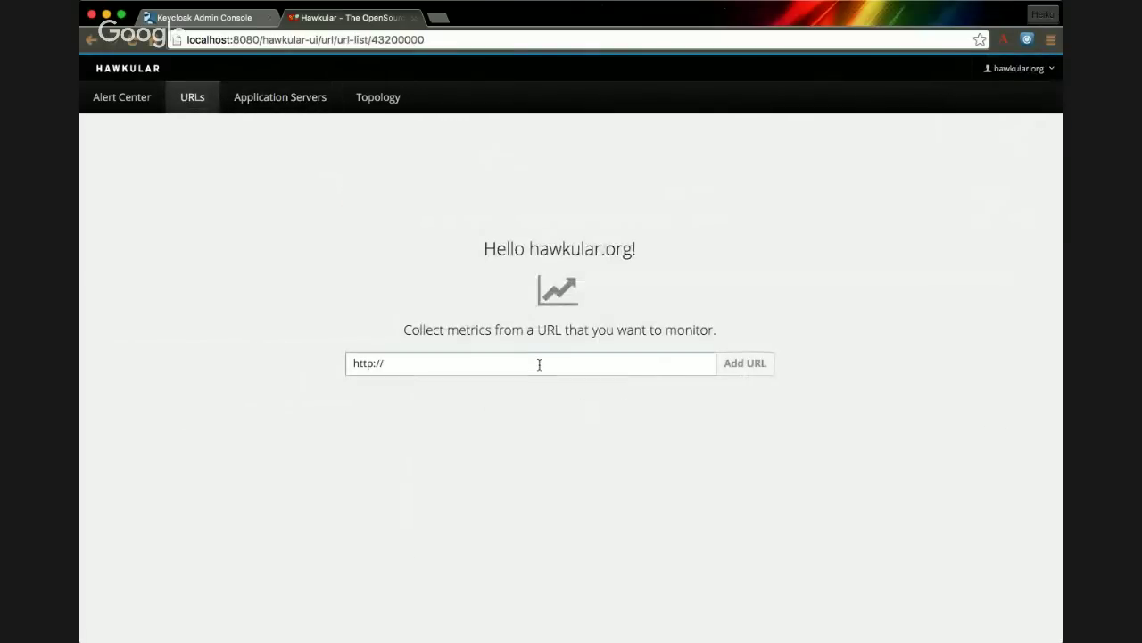
click(540, 364)
text(www.redha)
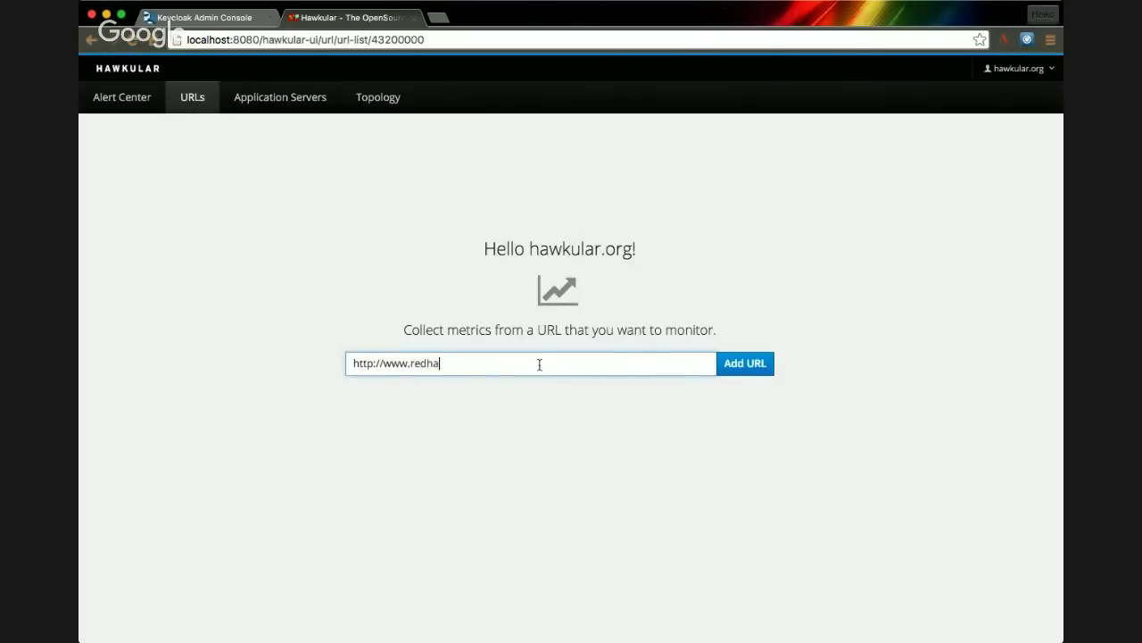
text(t.com)
click(763, 364)
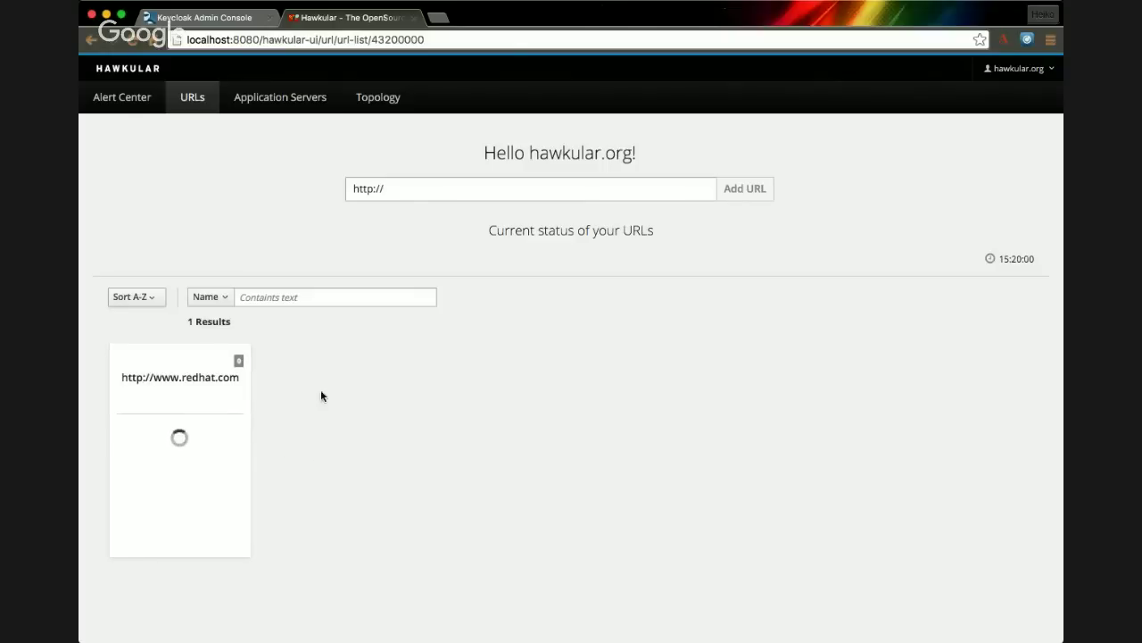
click(1041, 75)
- View the personal account's two URLs, then return to hawkular.org's redhat.com URL with persona choices open
click(1034, 134)
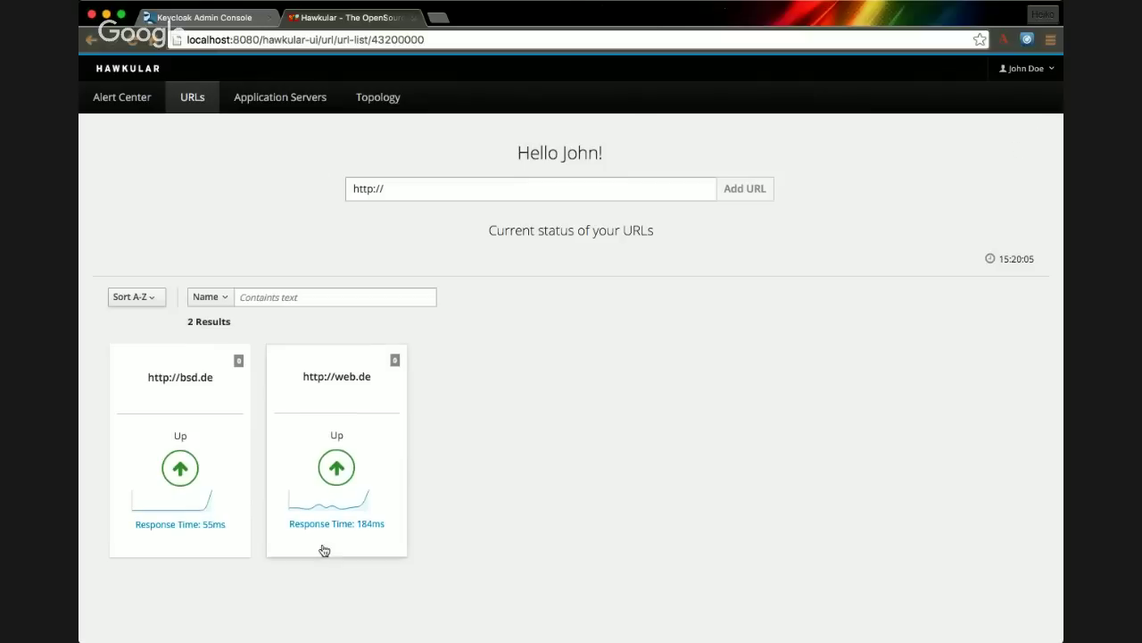
click(1020, 79)
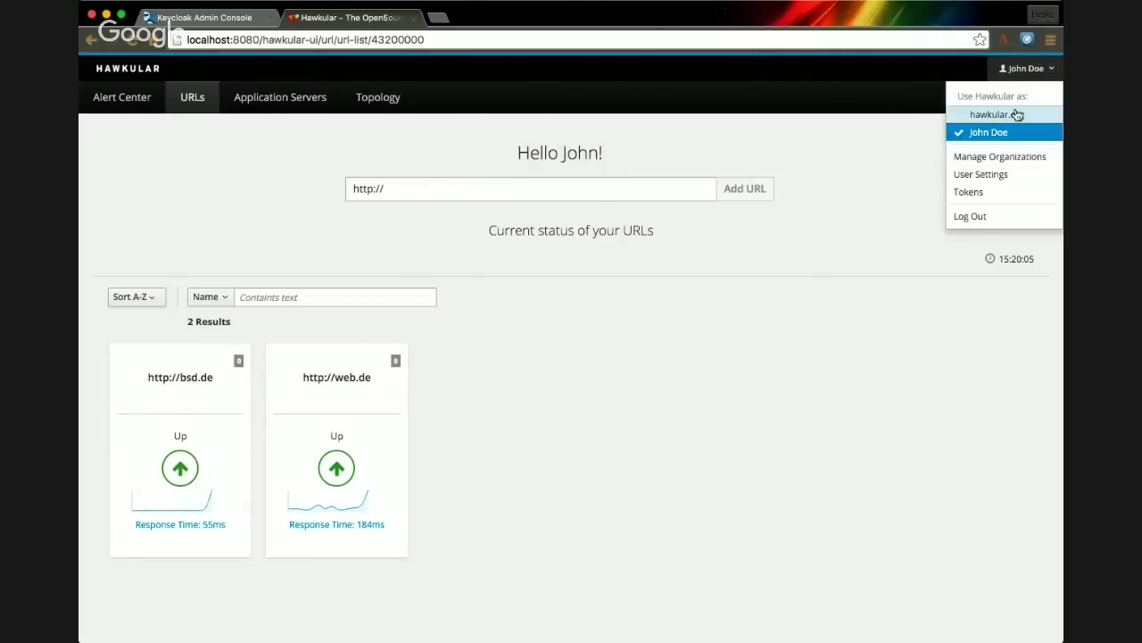
click(1018, 114)
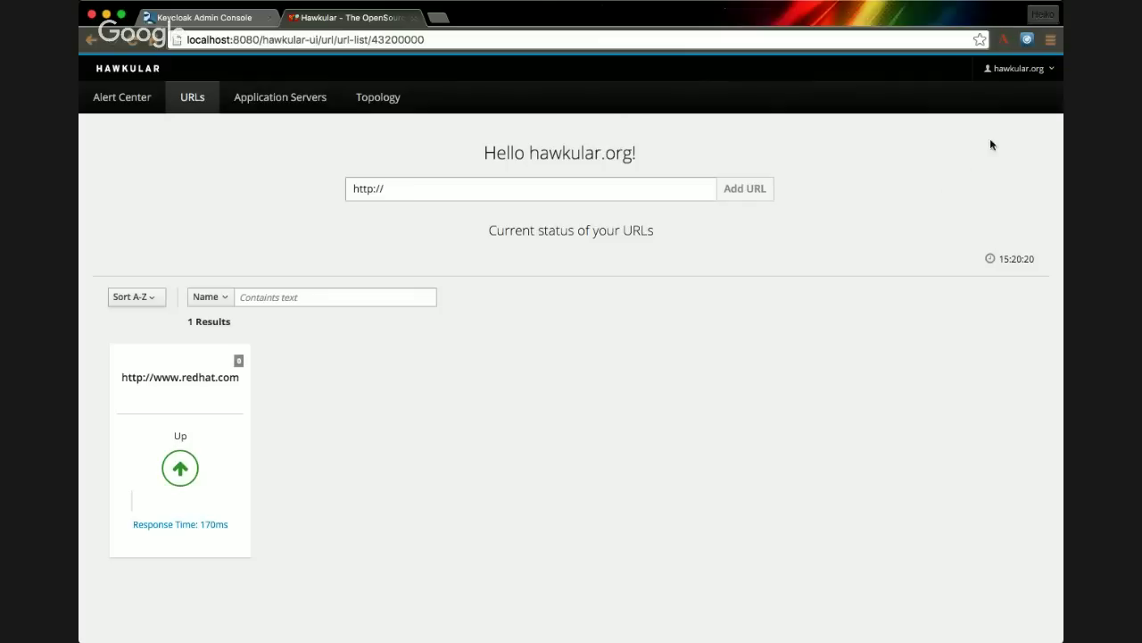
click(1022, 71)
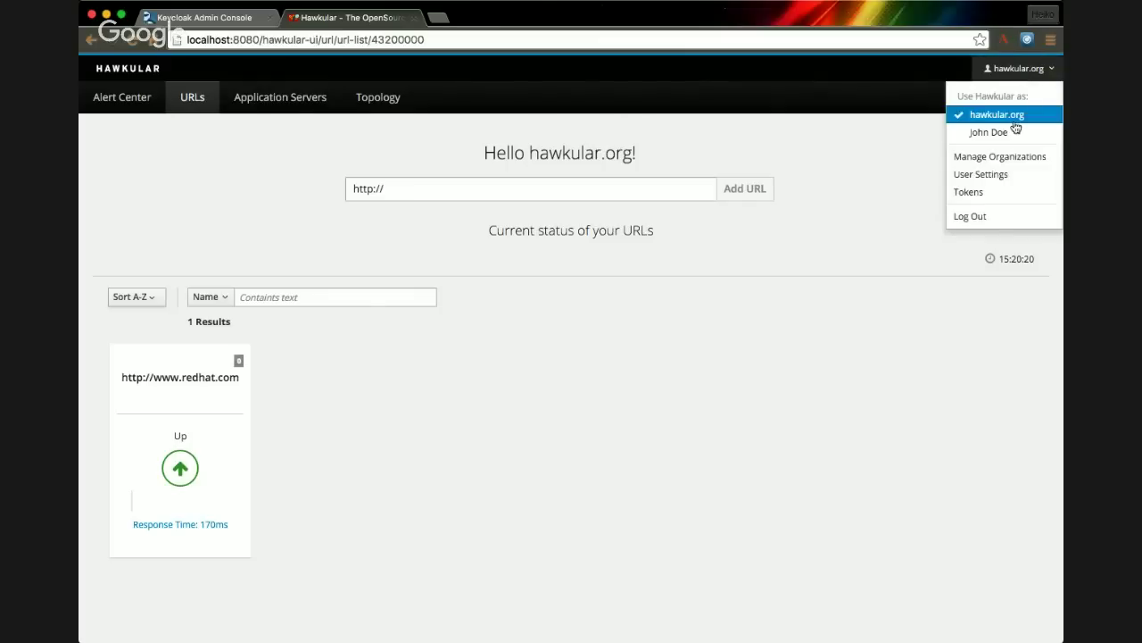
- Create an API token for hawkular.org on the Tokens page and view its empty servers list
click(979, 198)
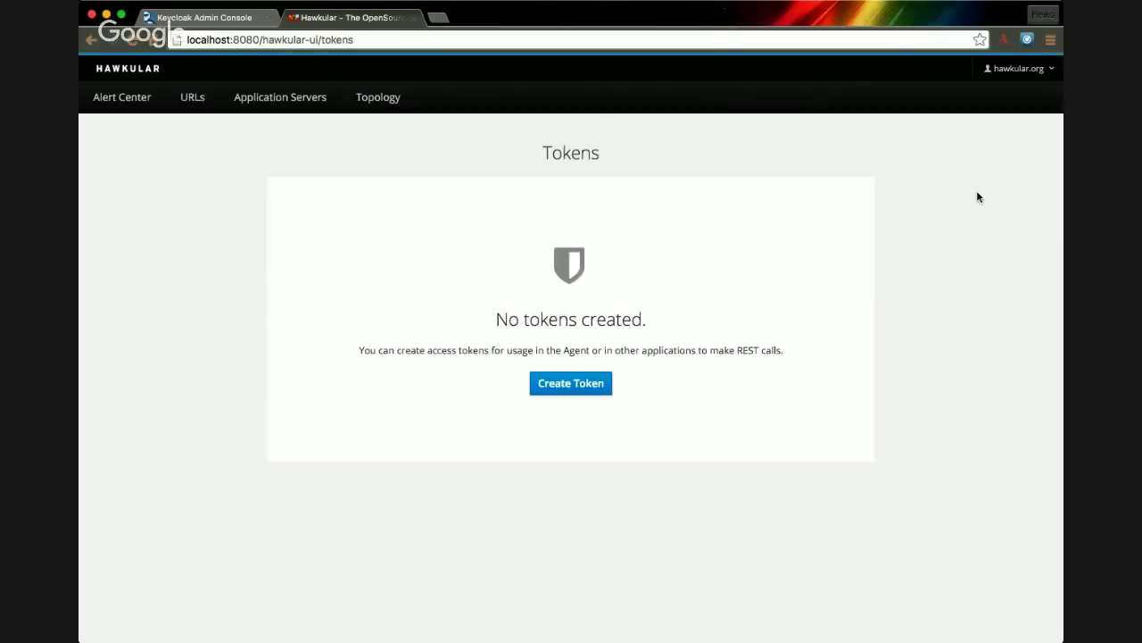
click(571, 385)
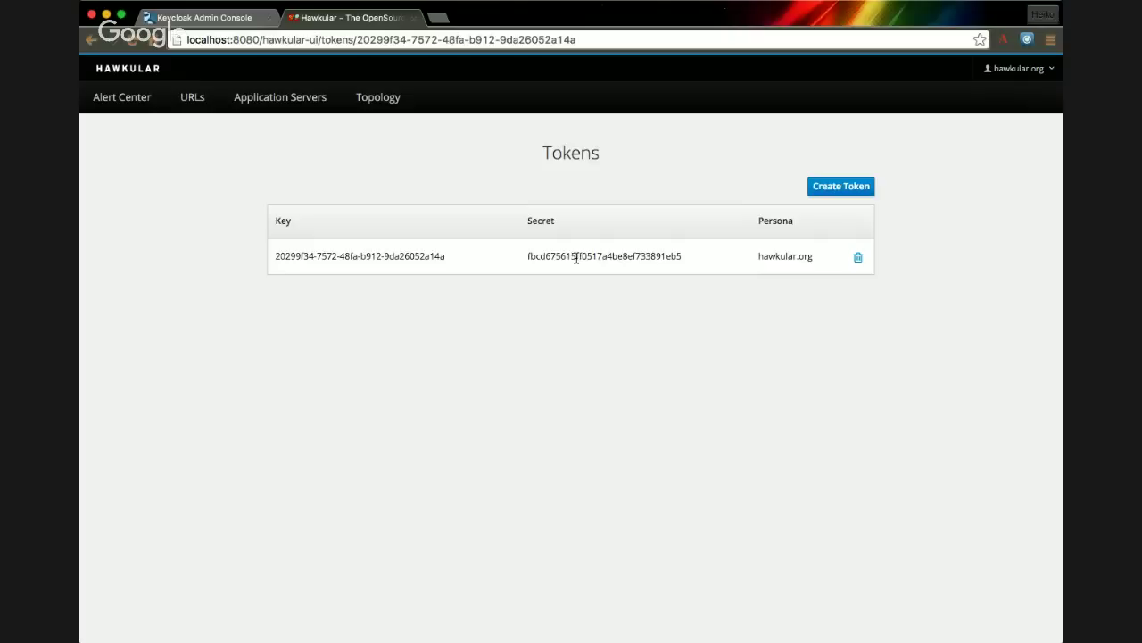
click(278, 107)
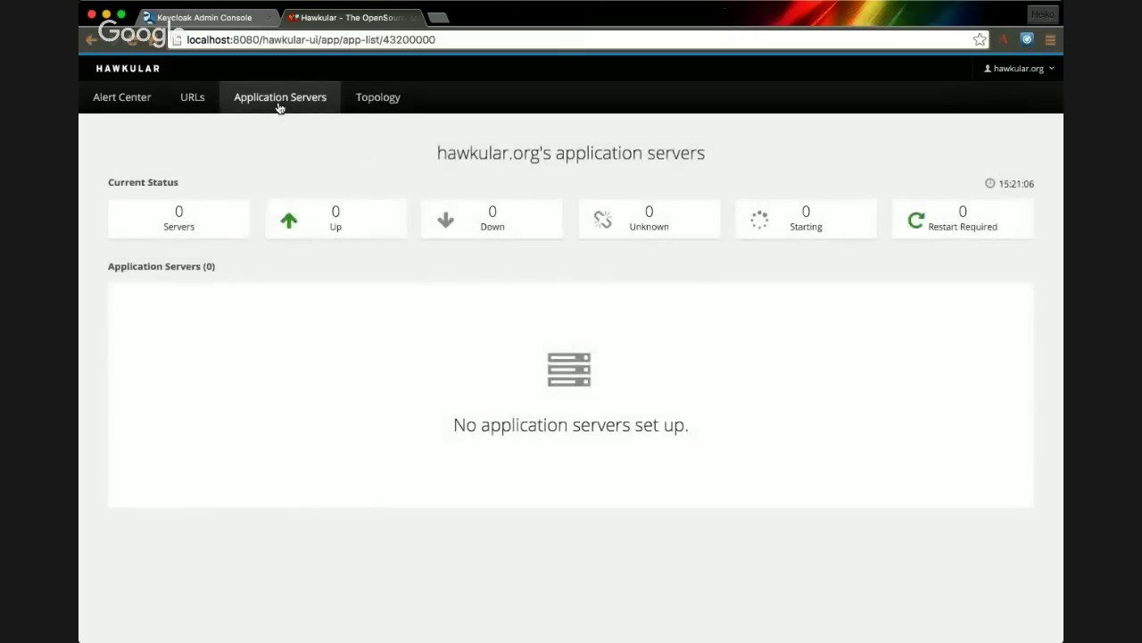
click(1044, 71)
click(1021, 133)
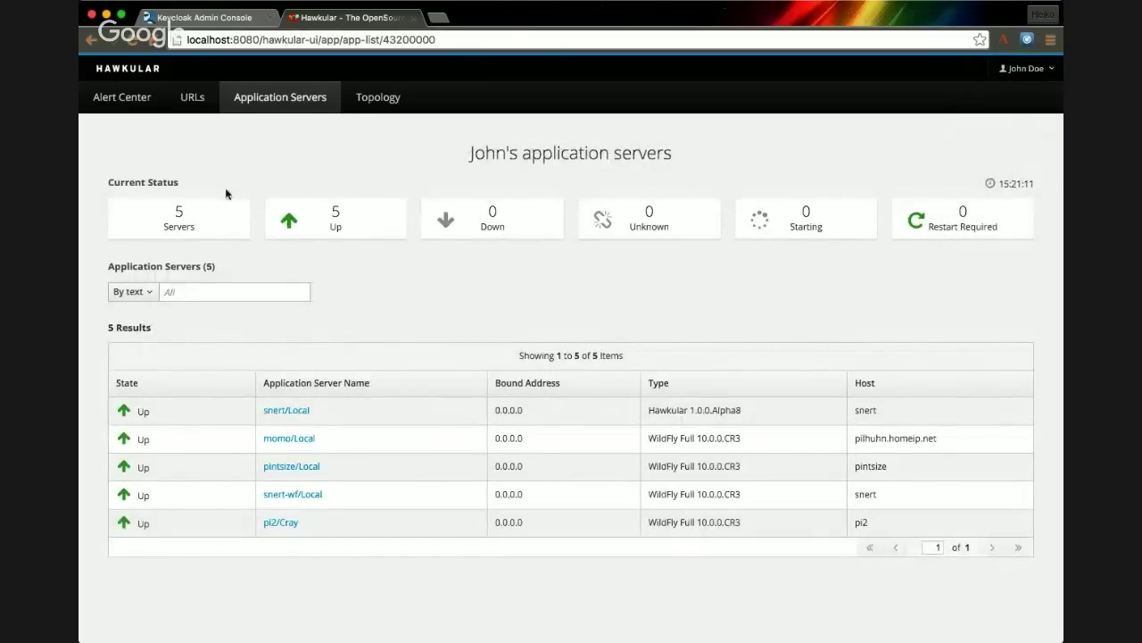
click(122, 98)
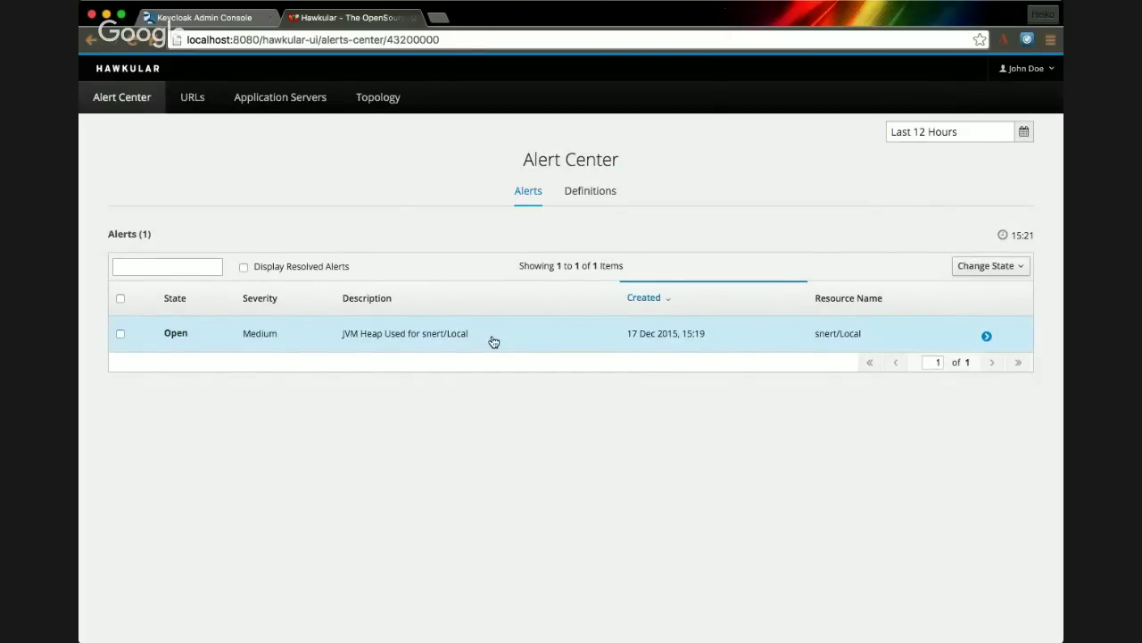
click(988, 338)
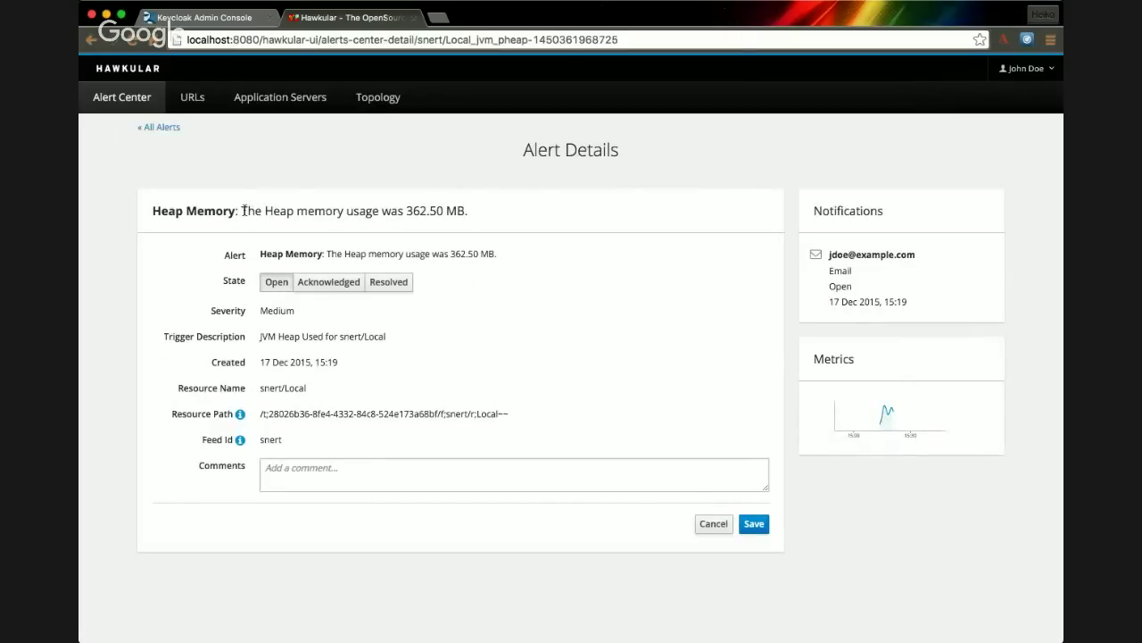
drag(243, 211, 438, 212)
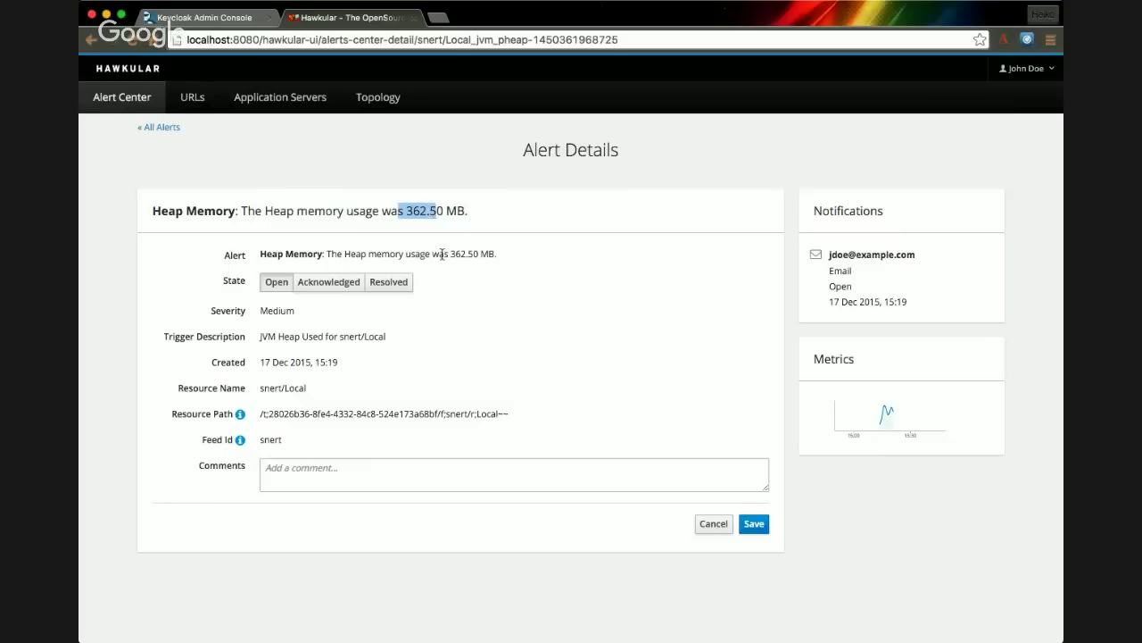
drag(442, 254, 481, 254)
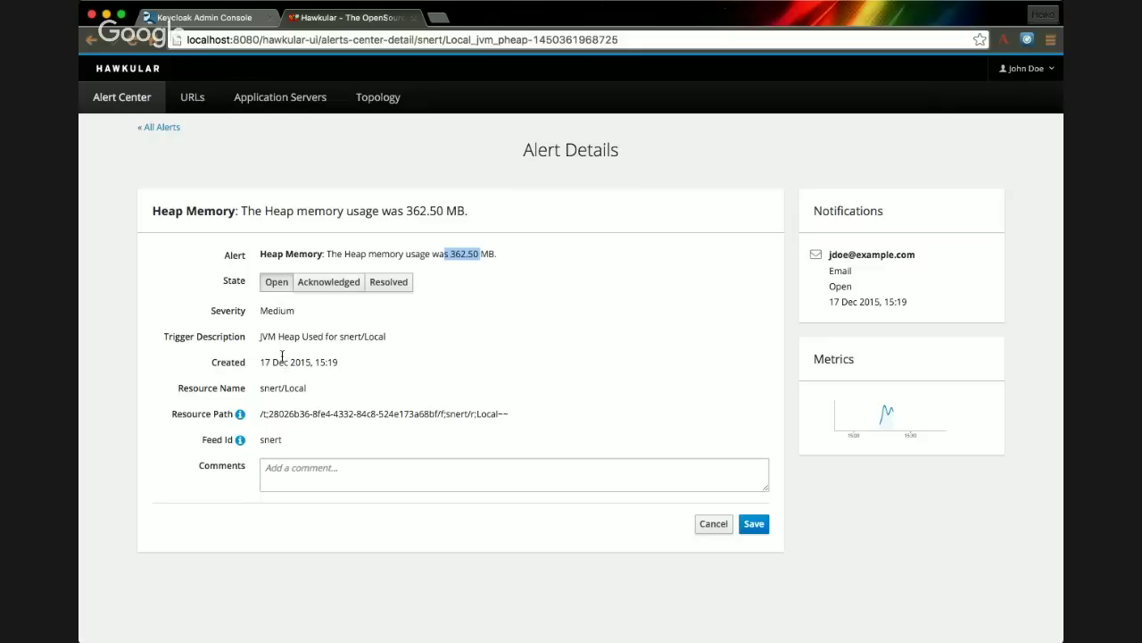
drag(261, 337, 379, 346)
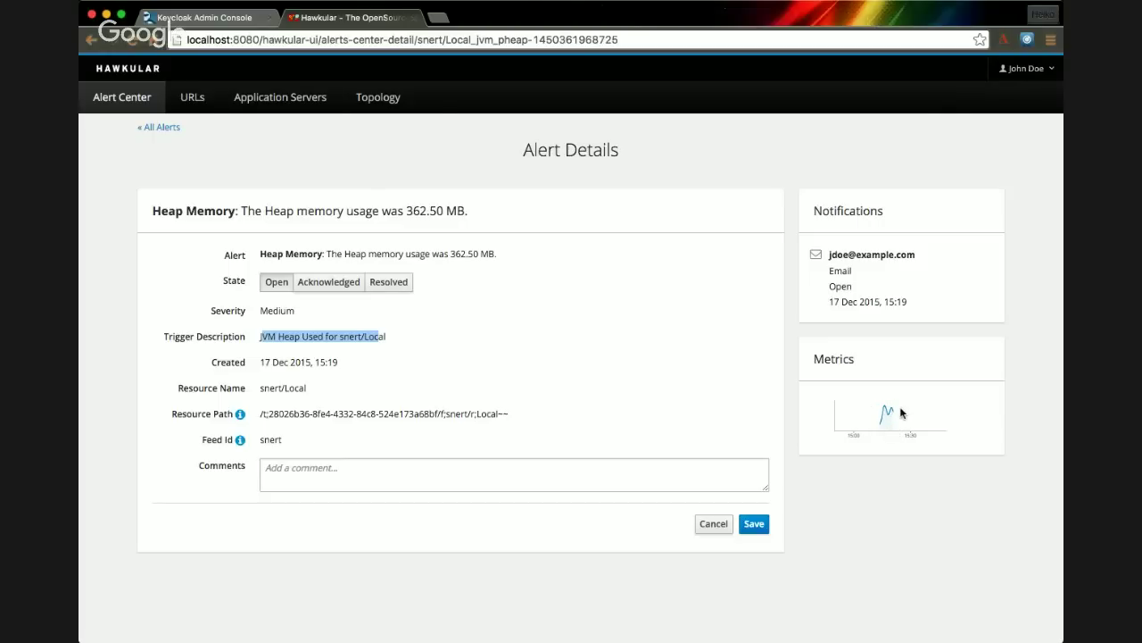
- Mark the Heap Memory alert Acknowledged with the comment 'This is an ack' and save it
click(318, 284)
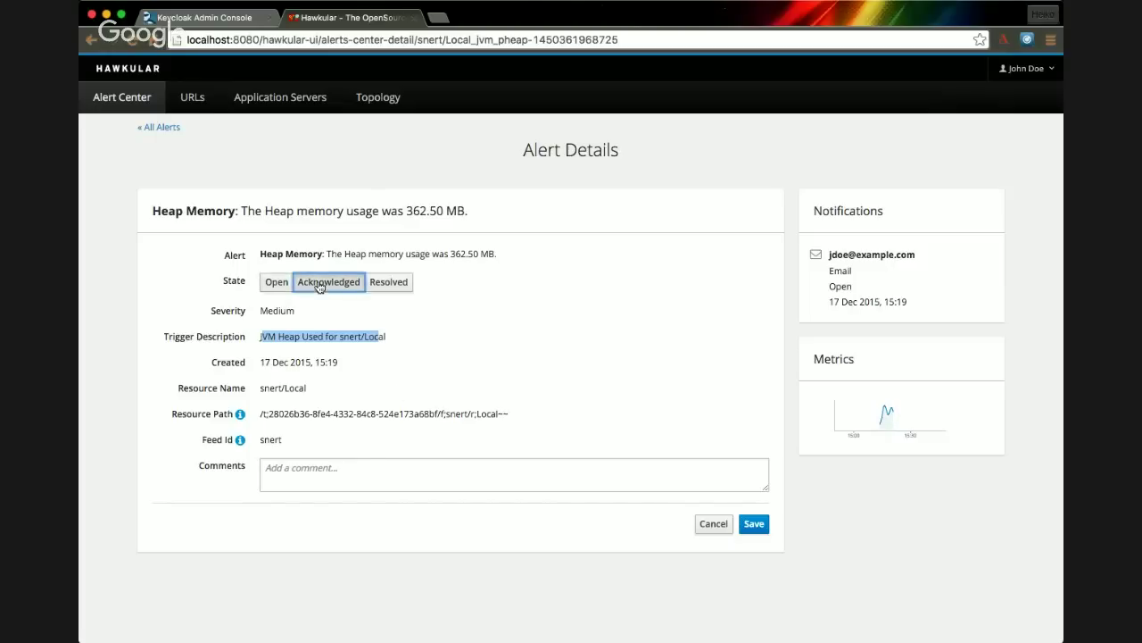
click(401, 477)
text(THia)
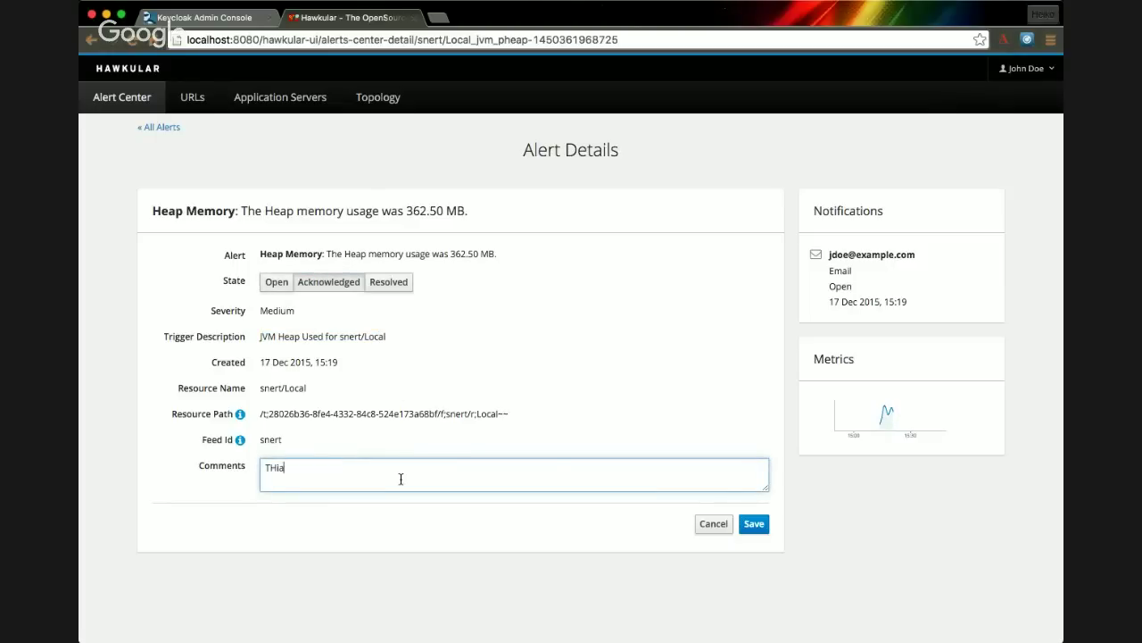
key(BackSpace)
key(BackSpace)
click(754, 524)
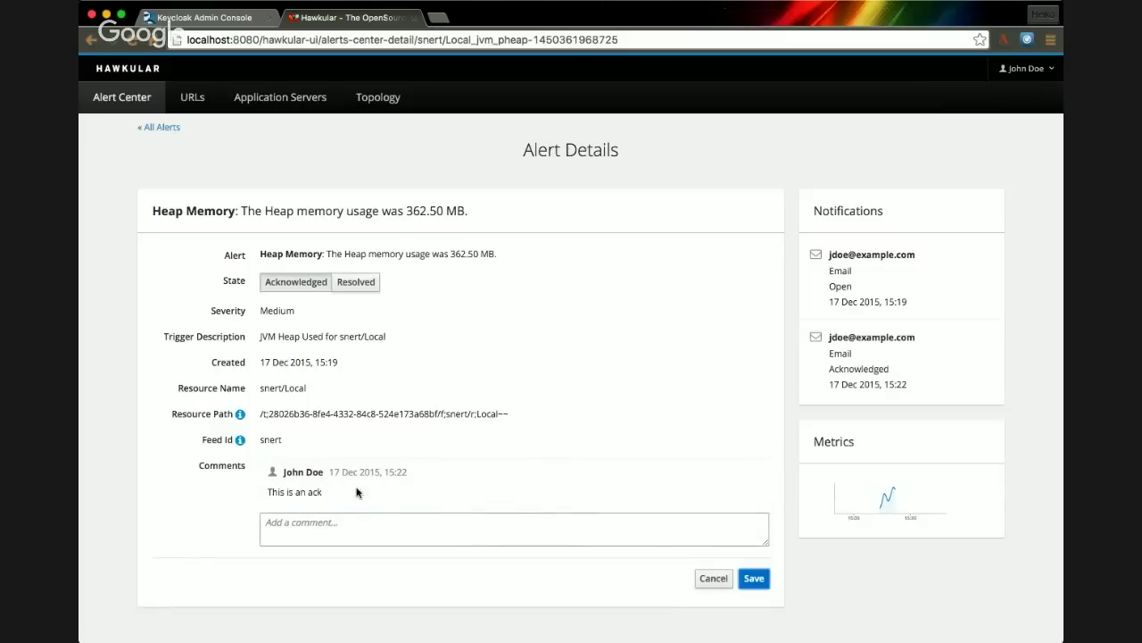
drag(272, 469, 333, 495)
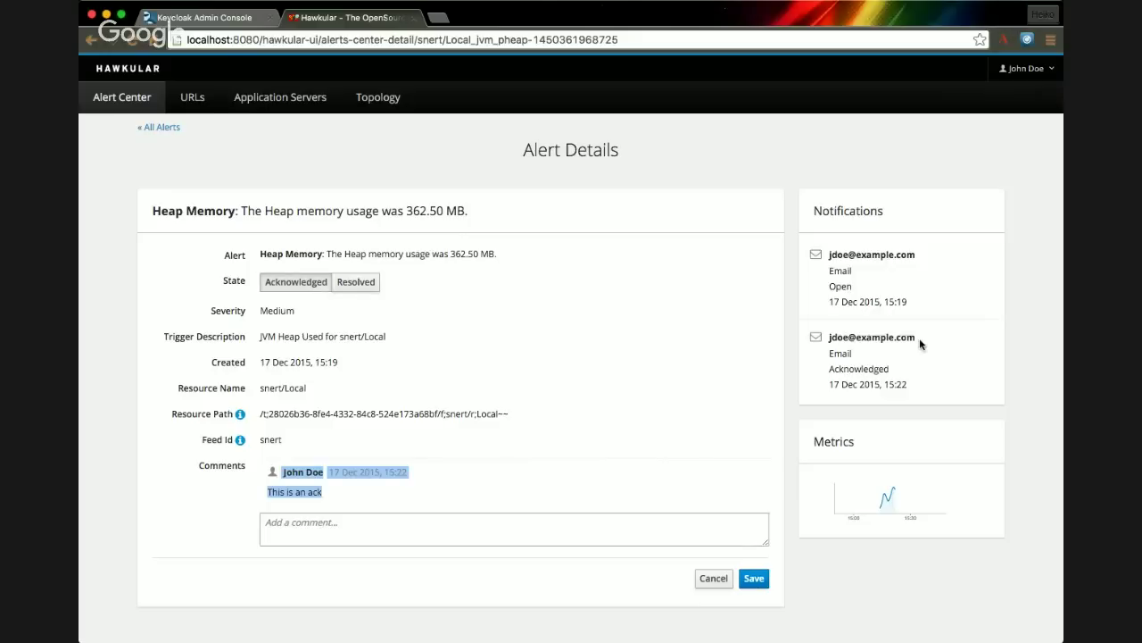
drag(927, 337, 893, 360)
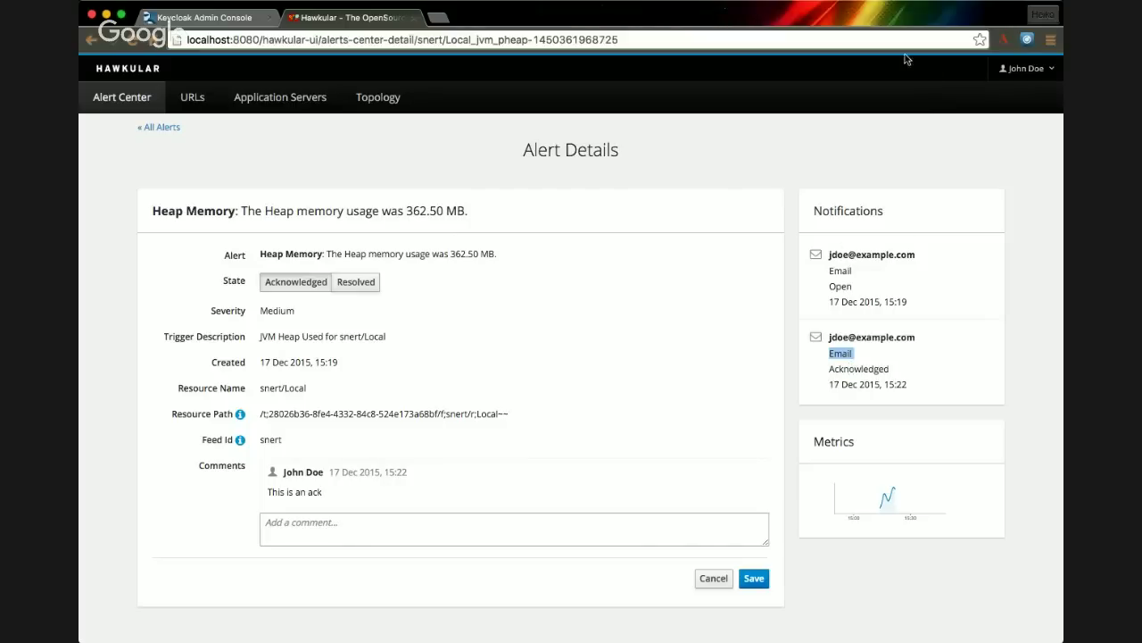
- Act as the hawkular.org organization, then log out of Hawkular
click(1032, 71)
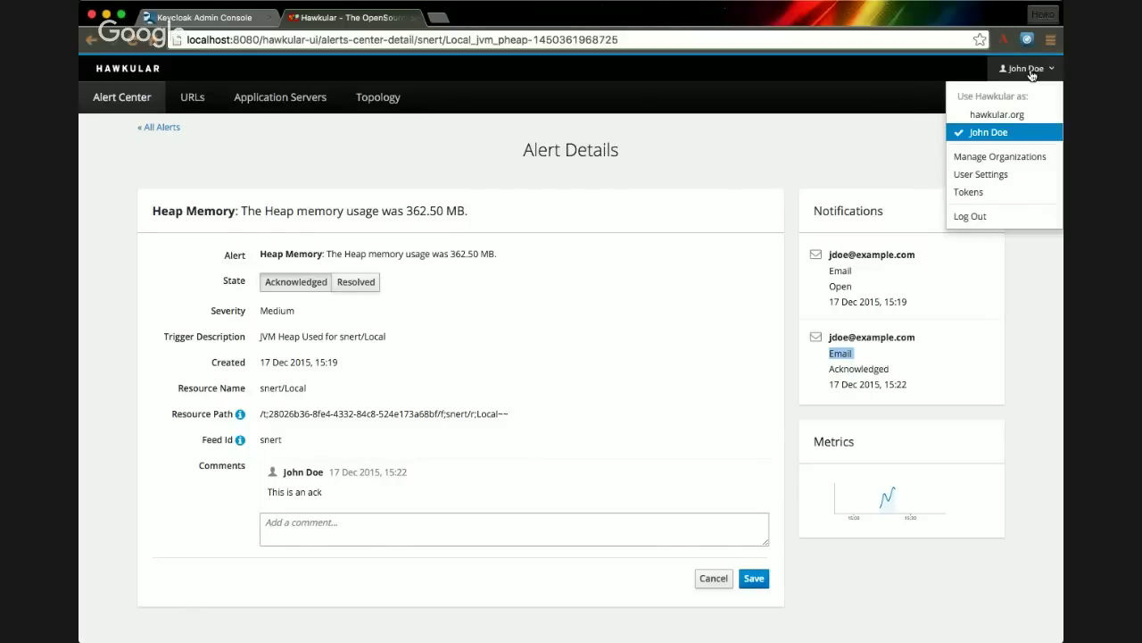
click(1025, 114)
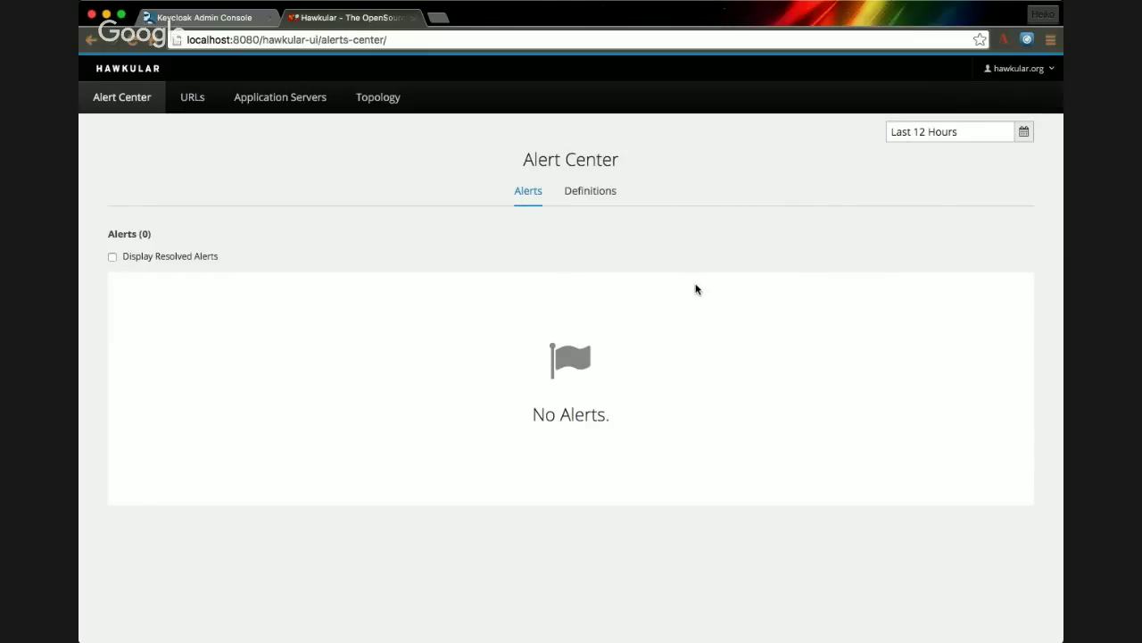
click(1042, 70)
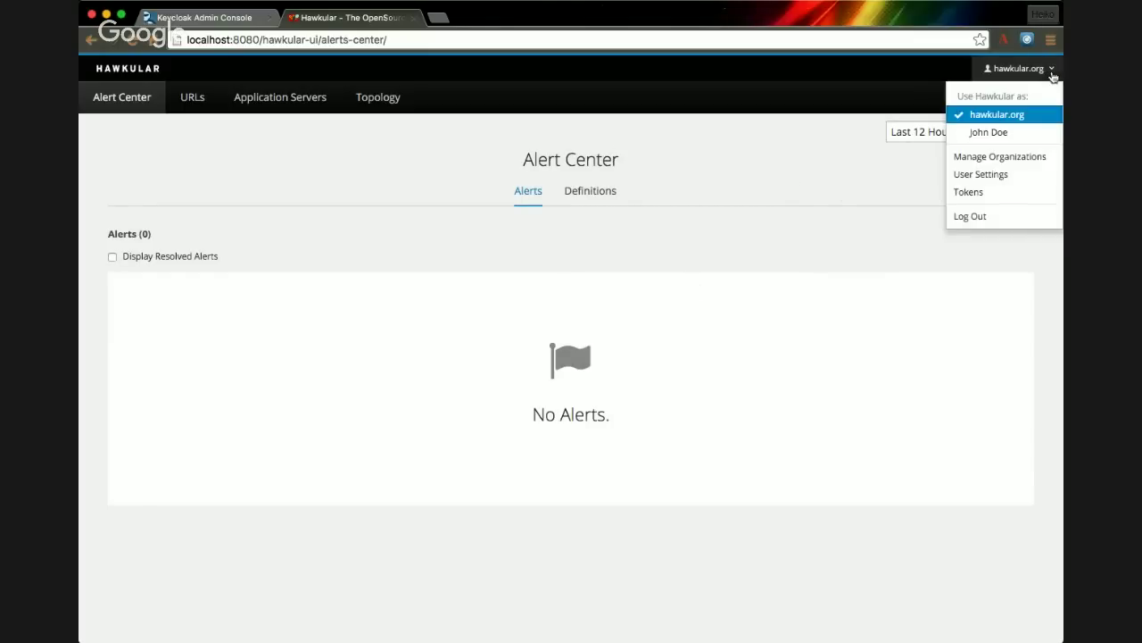
click(1020, 218)
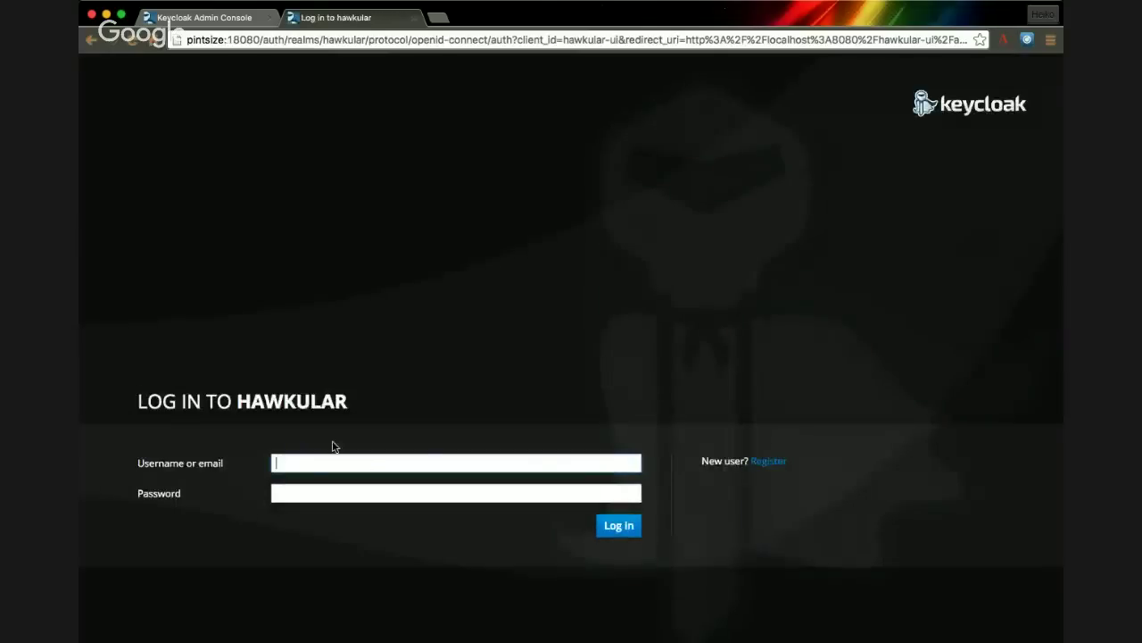
- Log back in on the Keycloak page with the username and password, retrying after a failed attempt
text(jdoe)
key(Tab)
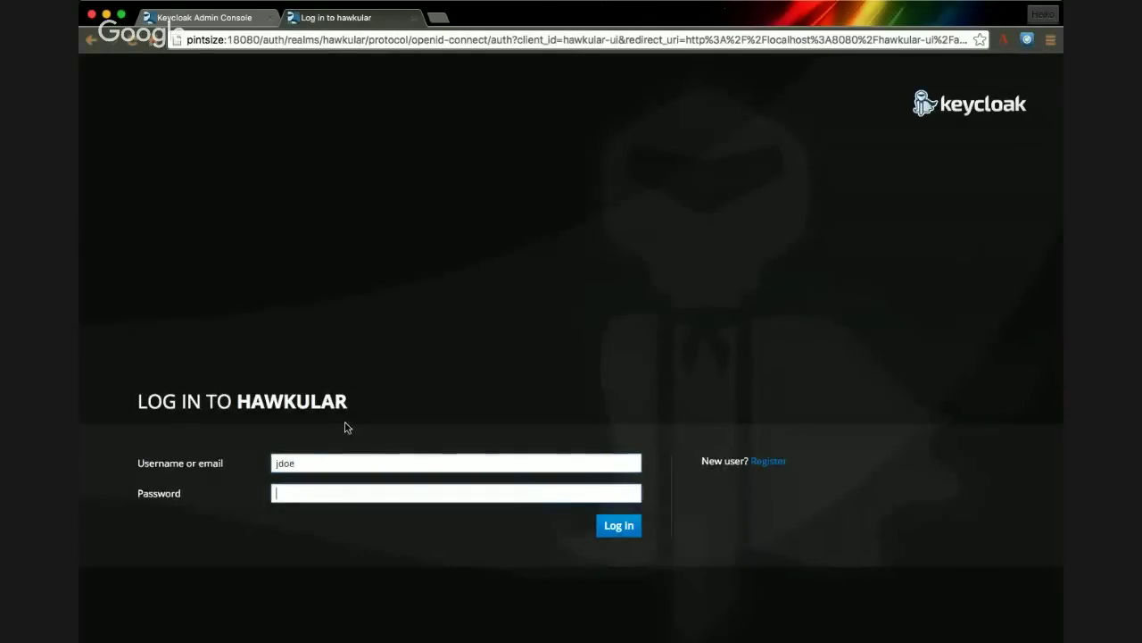
text(pas)
click(619, 526)
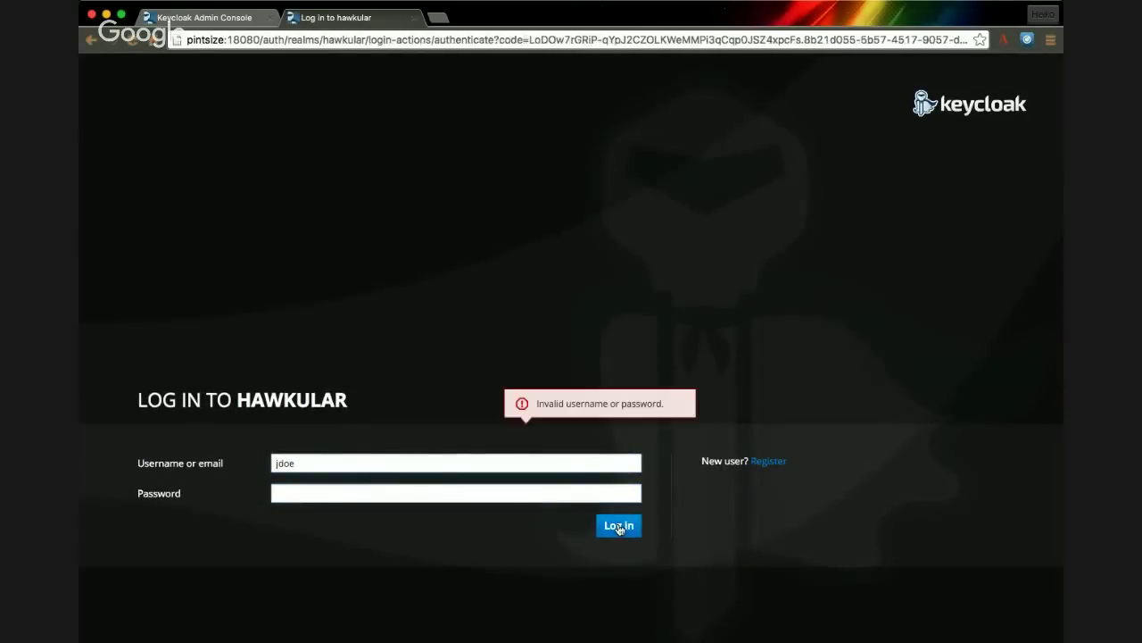
click(555, 493)
click(625, 527)
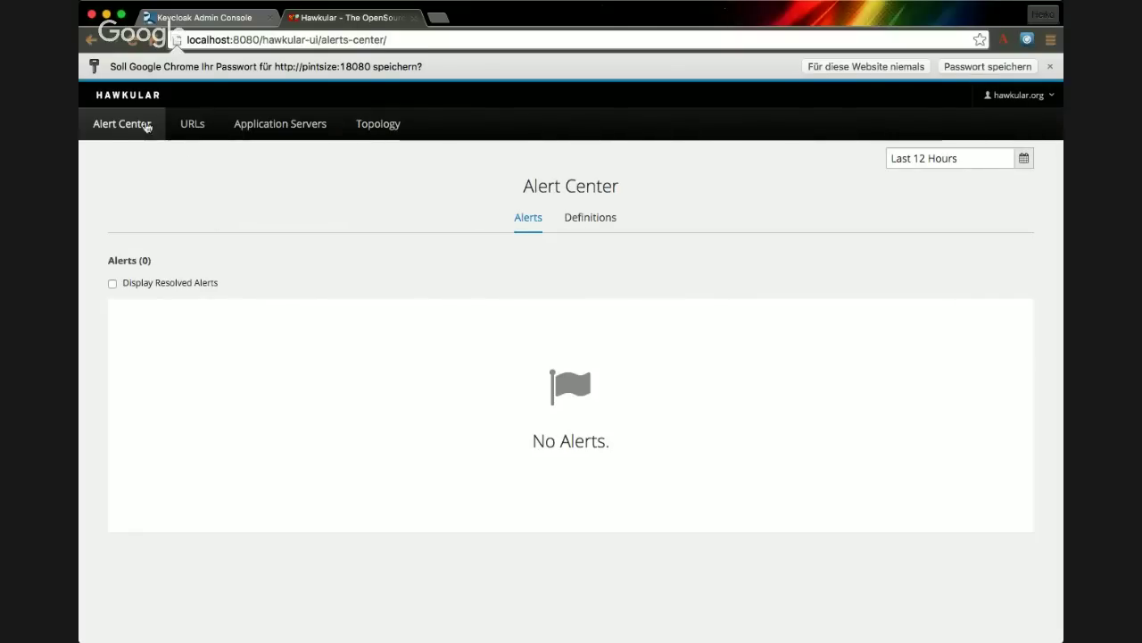
- Check redhat.com's availability details, then list the application servers as the personal user
click(204, 125)
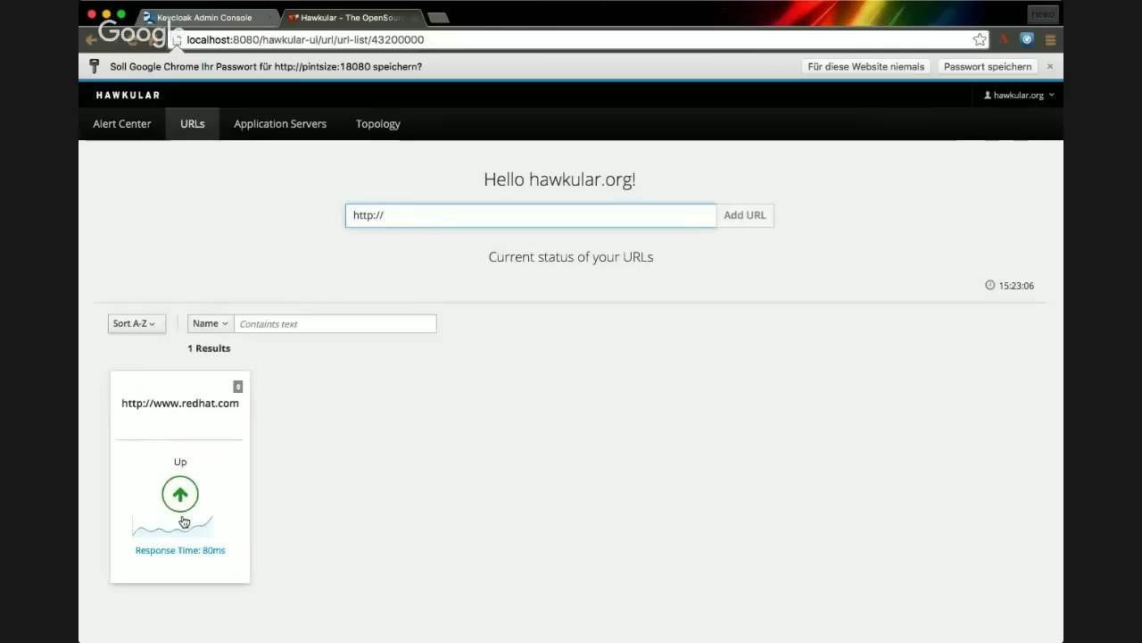
click(184, 521)
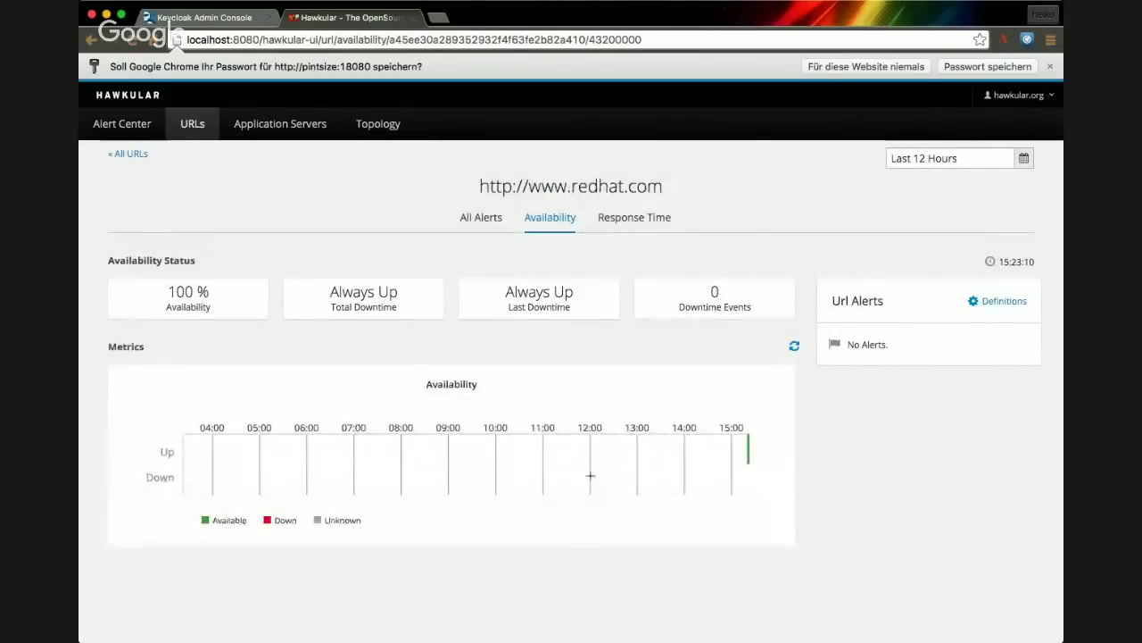
click(260, 129)
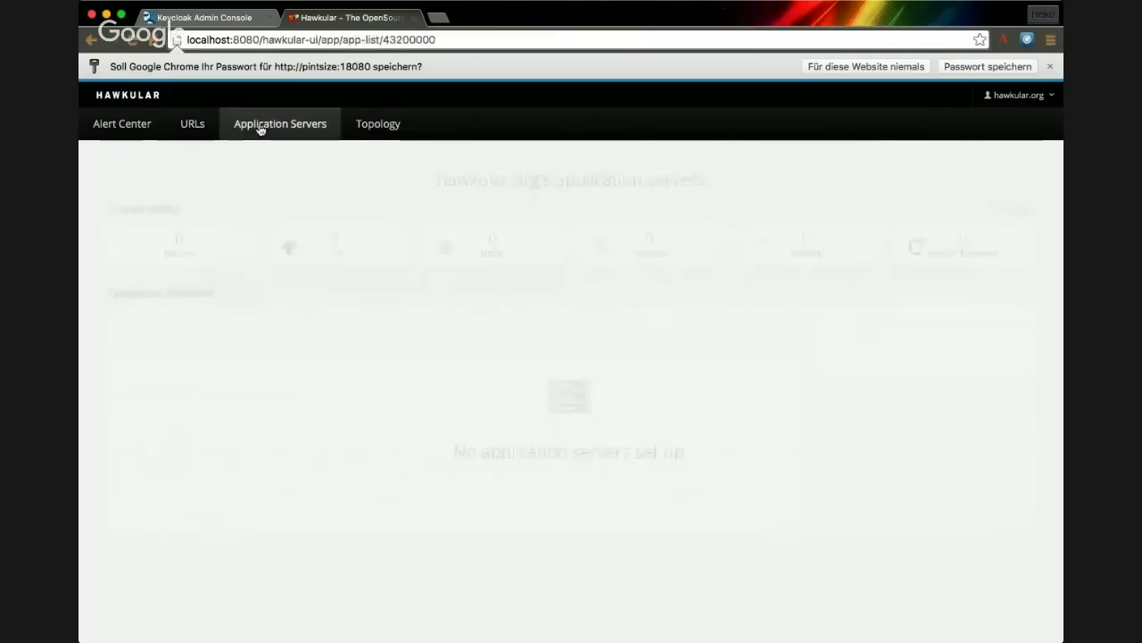
click(1052, 96)
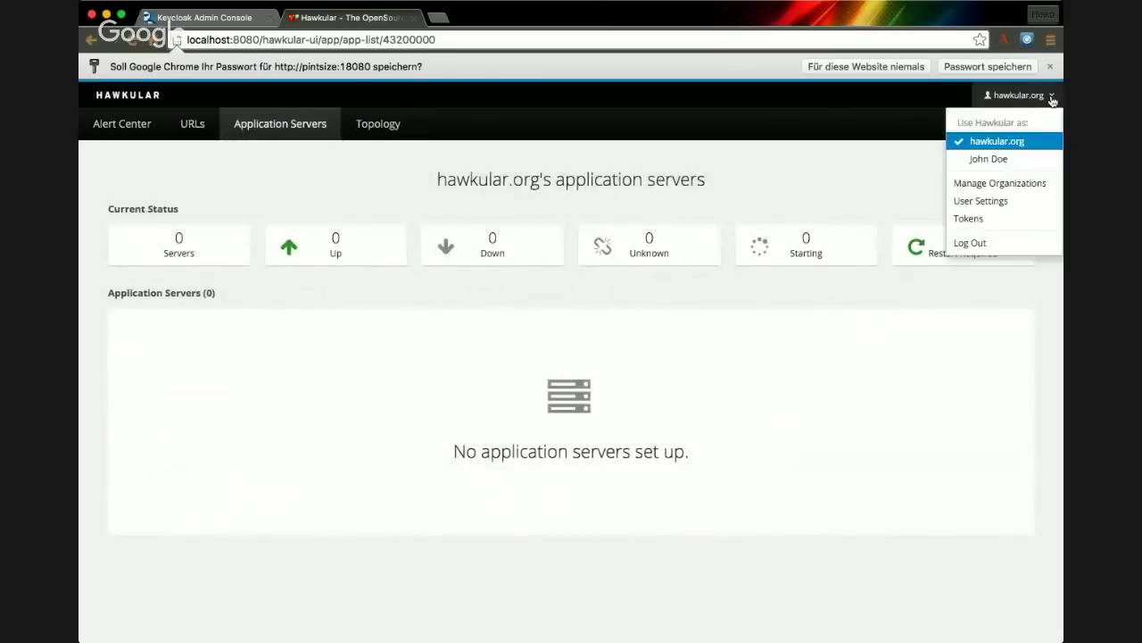
click(1020, 161)
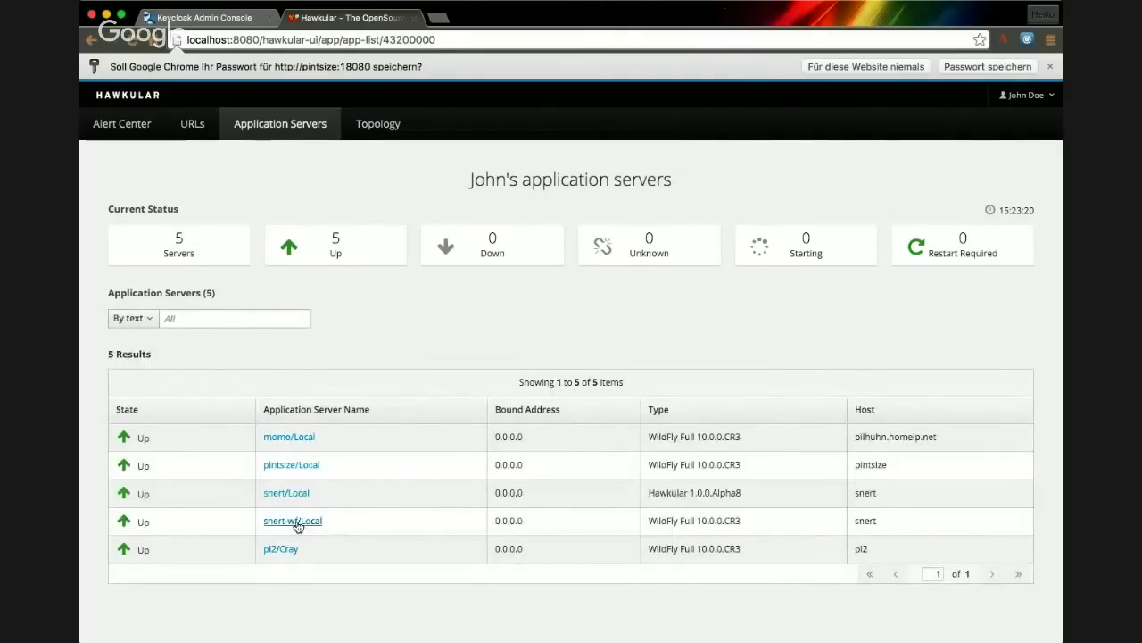
- Open the momo/Local server overview and limit its charts to the last 1h
click(302, 438)
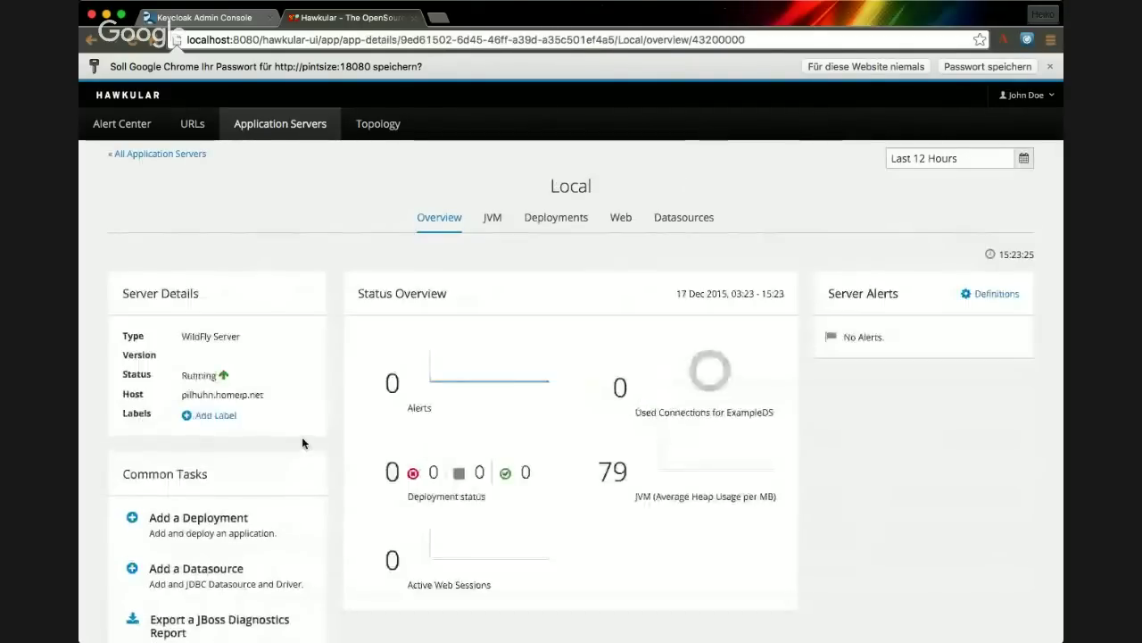
scroll(377, 446, down, 2)
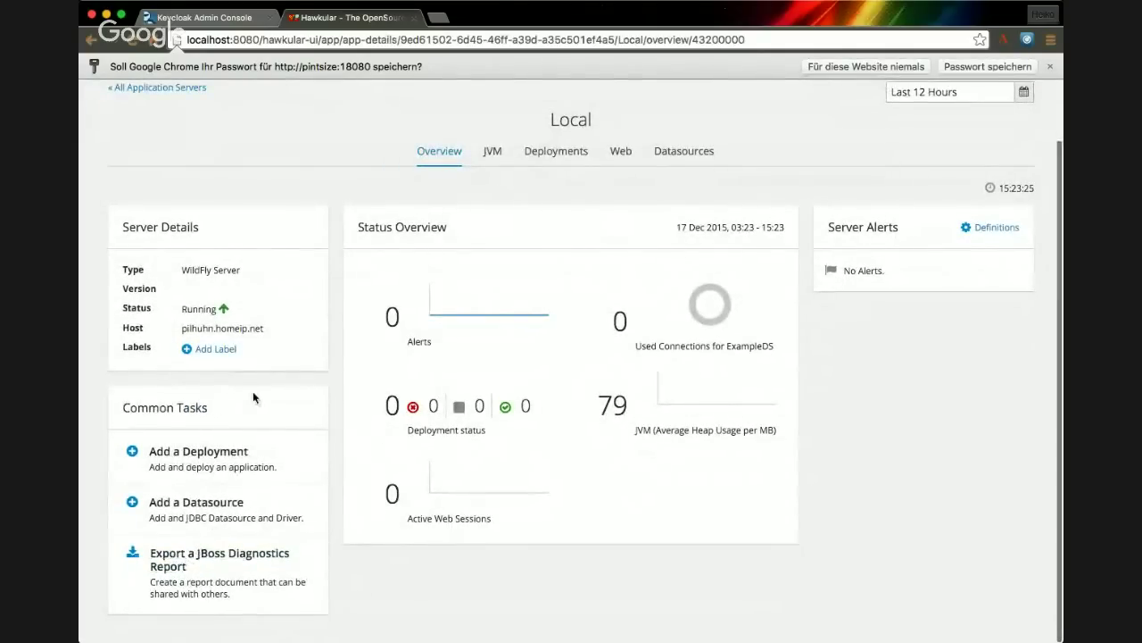
scroll(253, 395, up, 2)
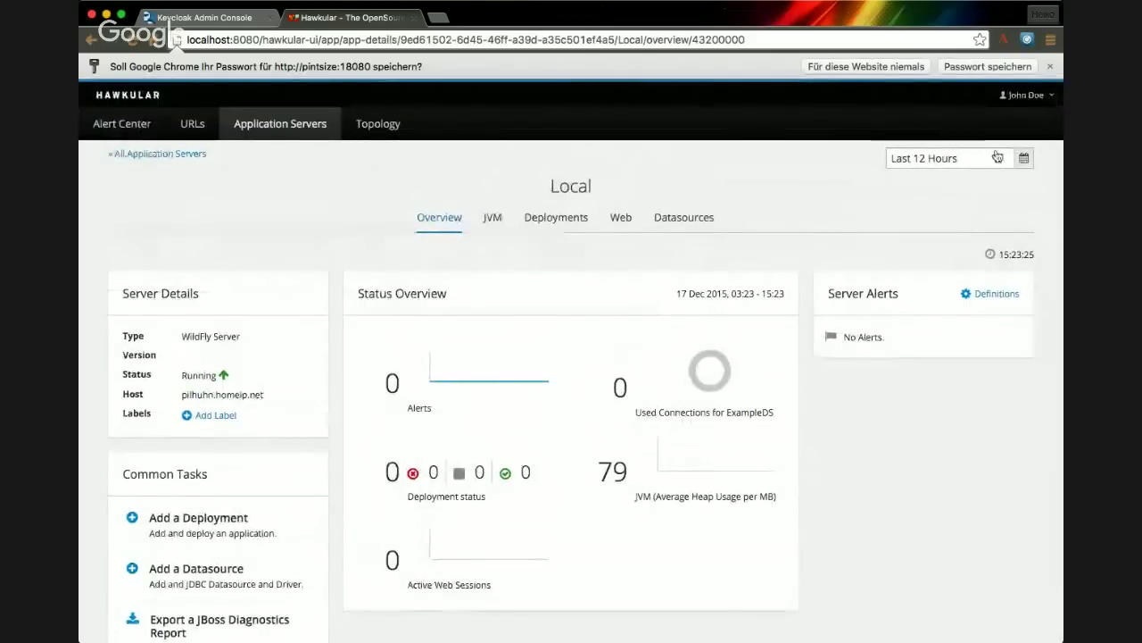
click(1024, 158)
click(859, 196)
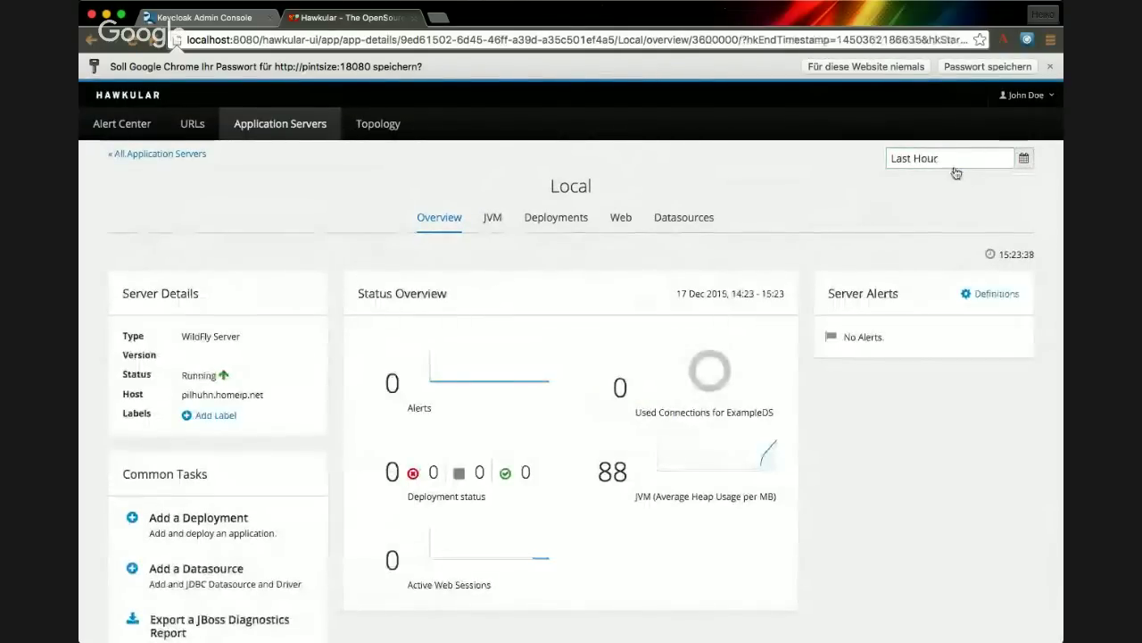
click(1024, 160)
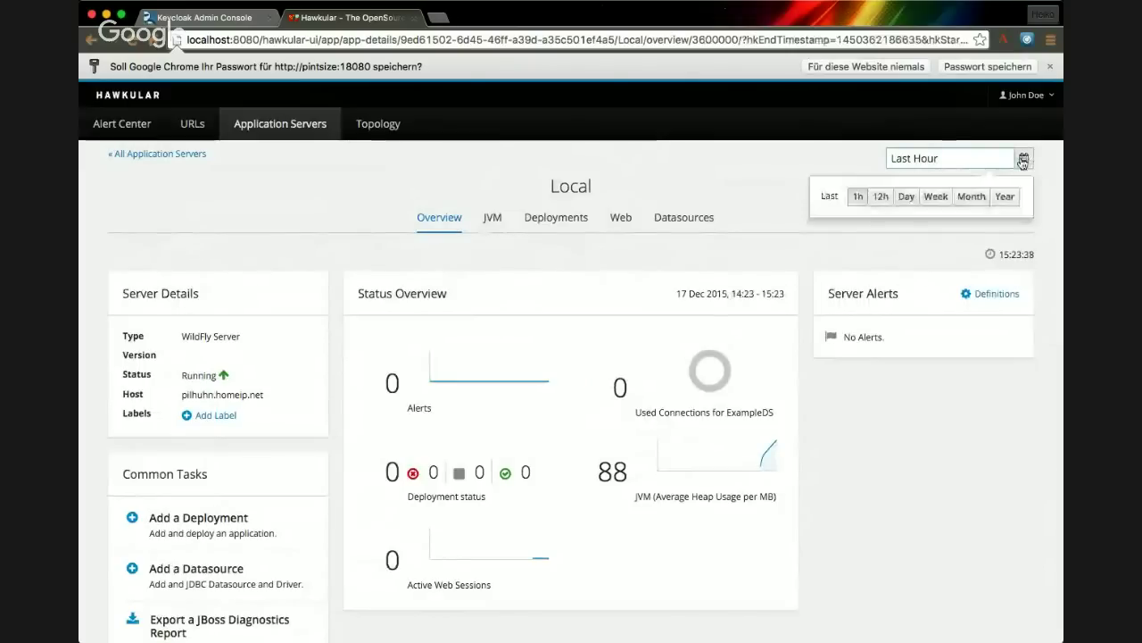
click(780, 161)
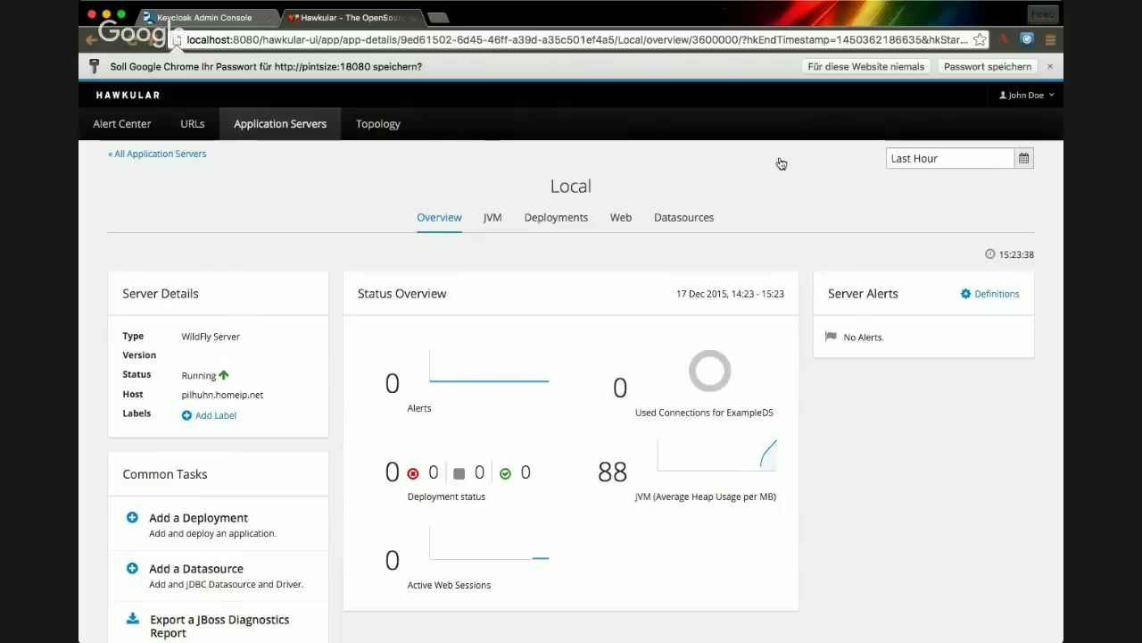
key(super+Tab)
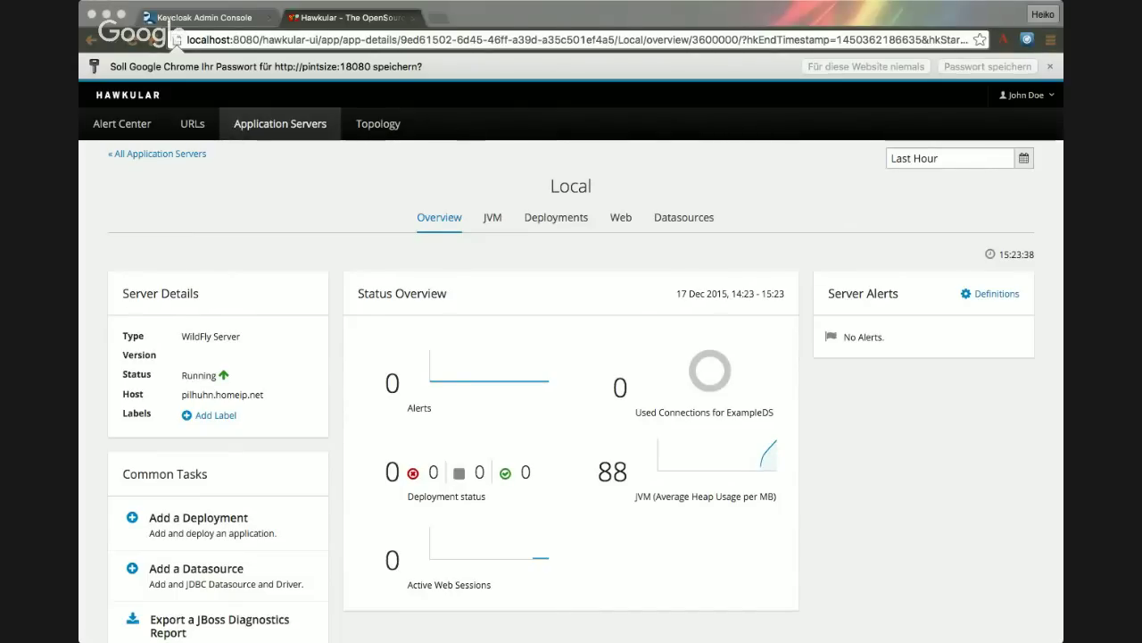